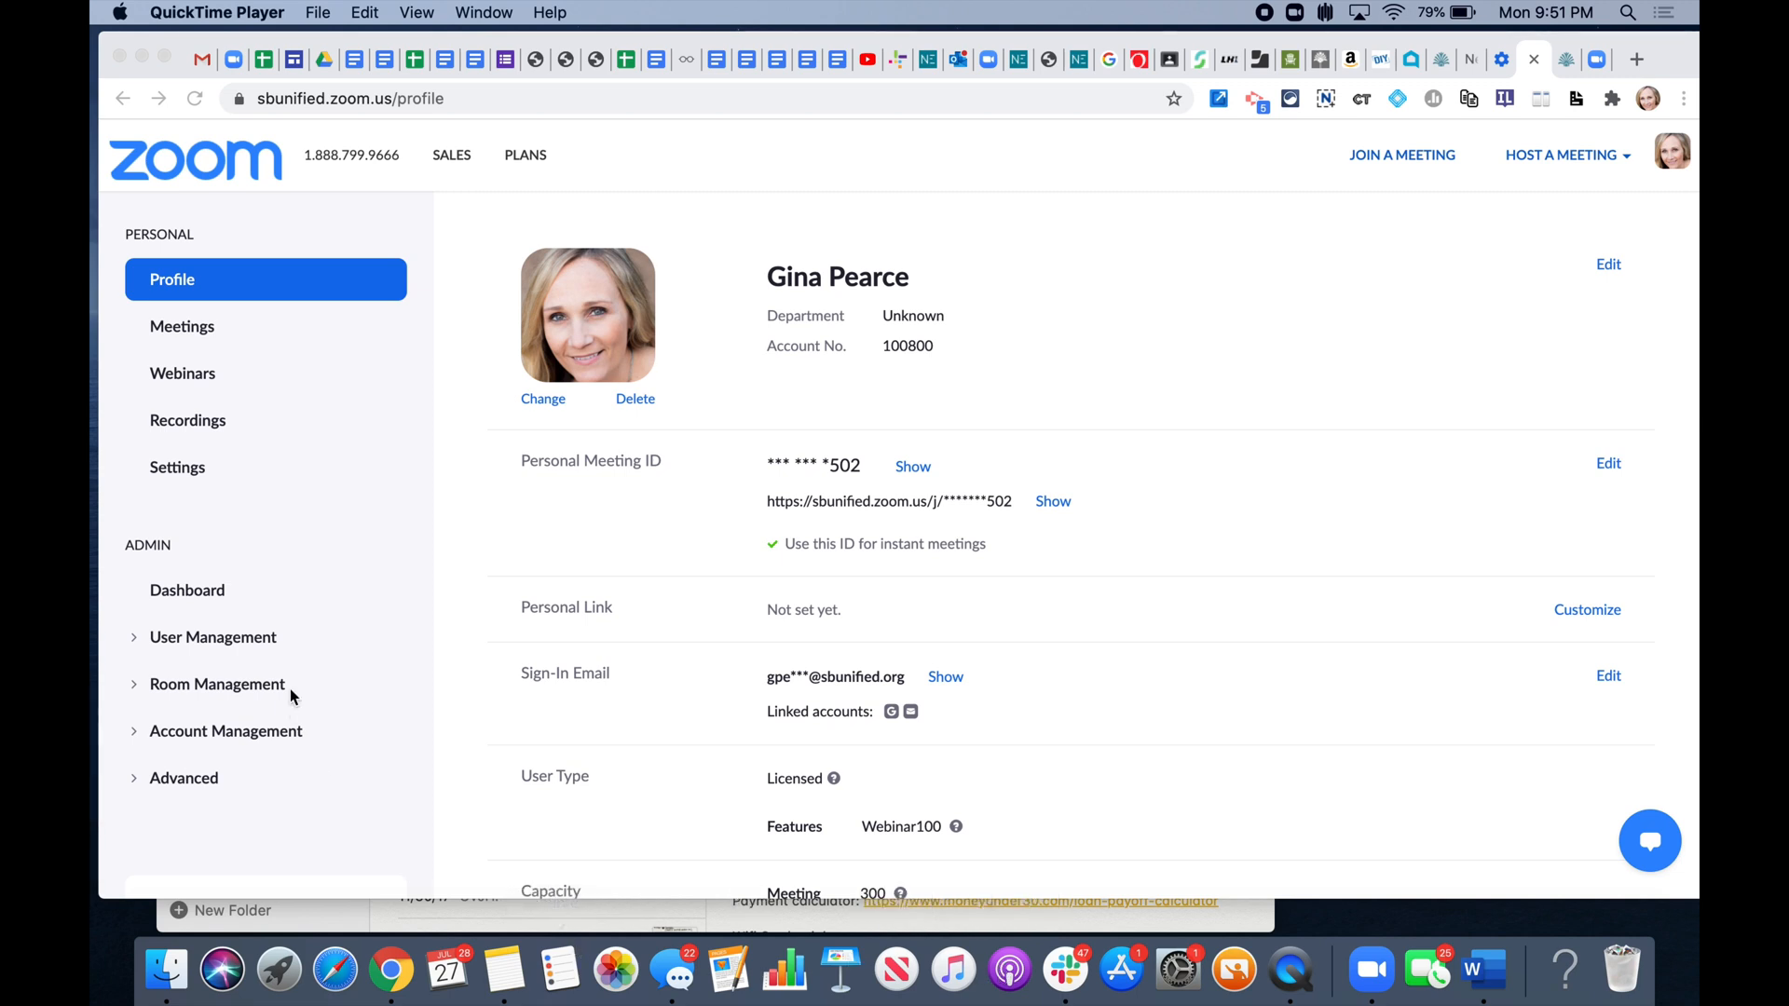
- Open the account's meeting settings and review the In Meeting (Advanced) options
left_click(183, 466)
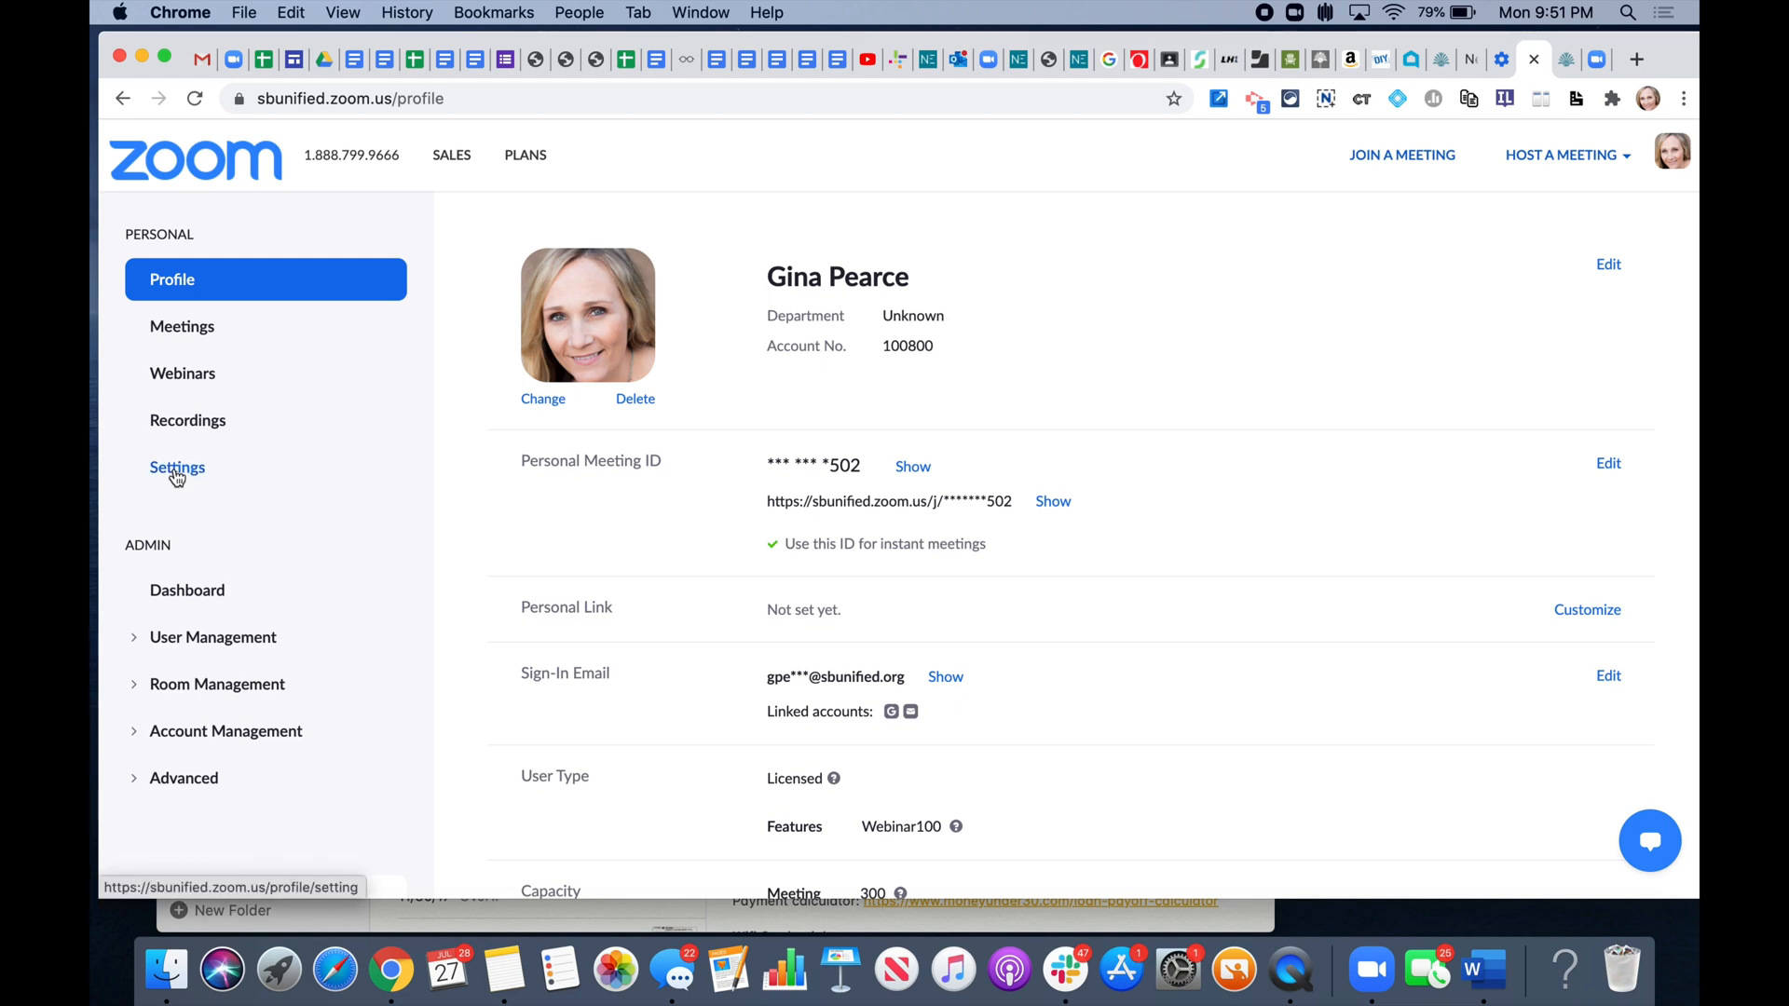
left_click(178, 472)
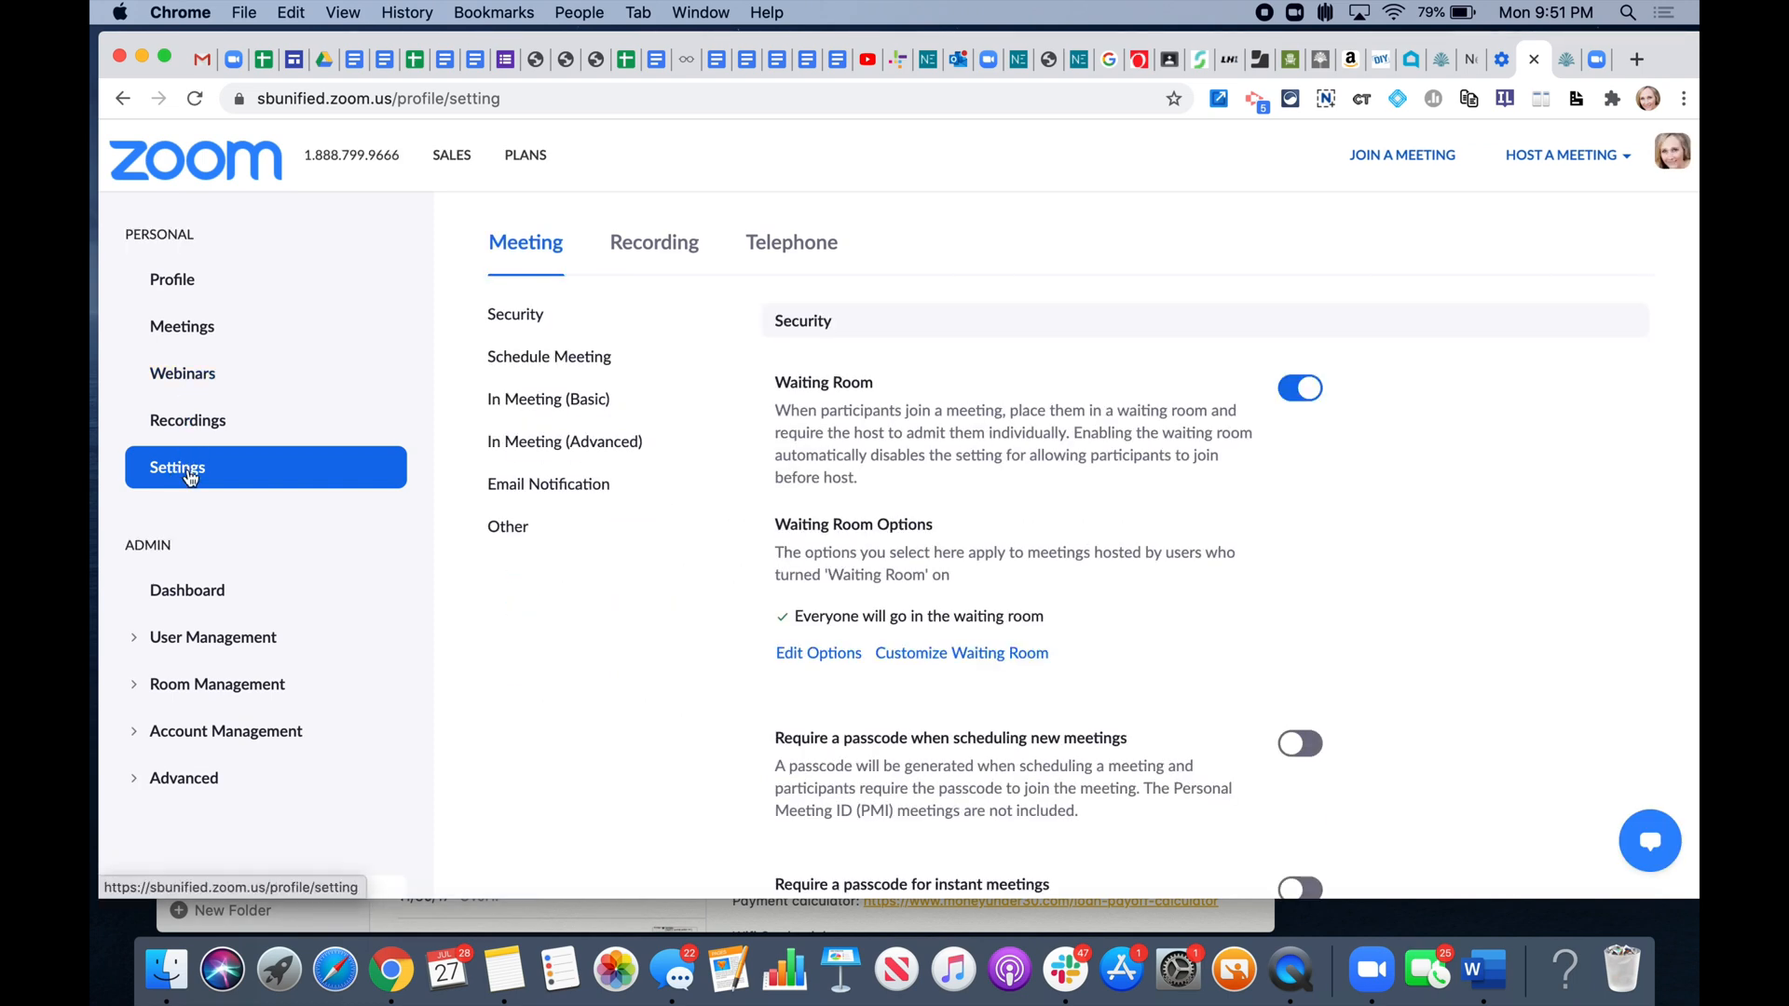
scroll(894, 582, "down", 2)
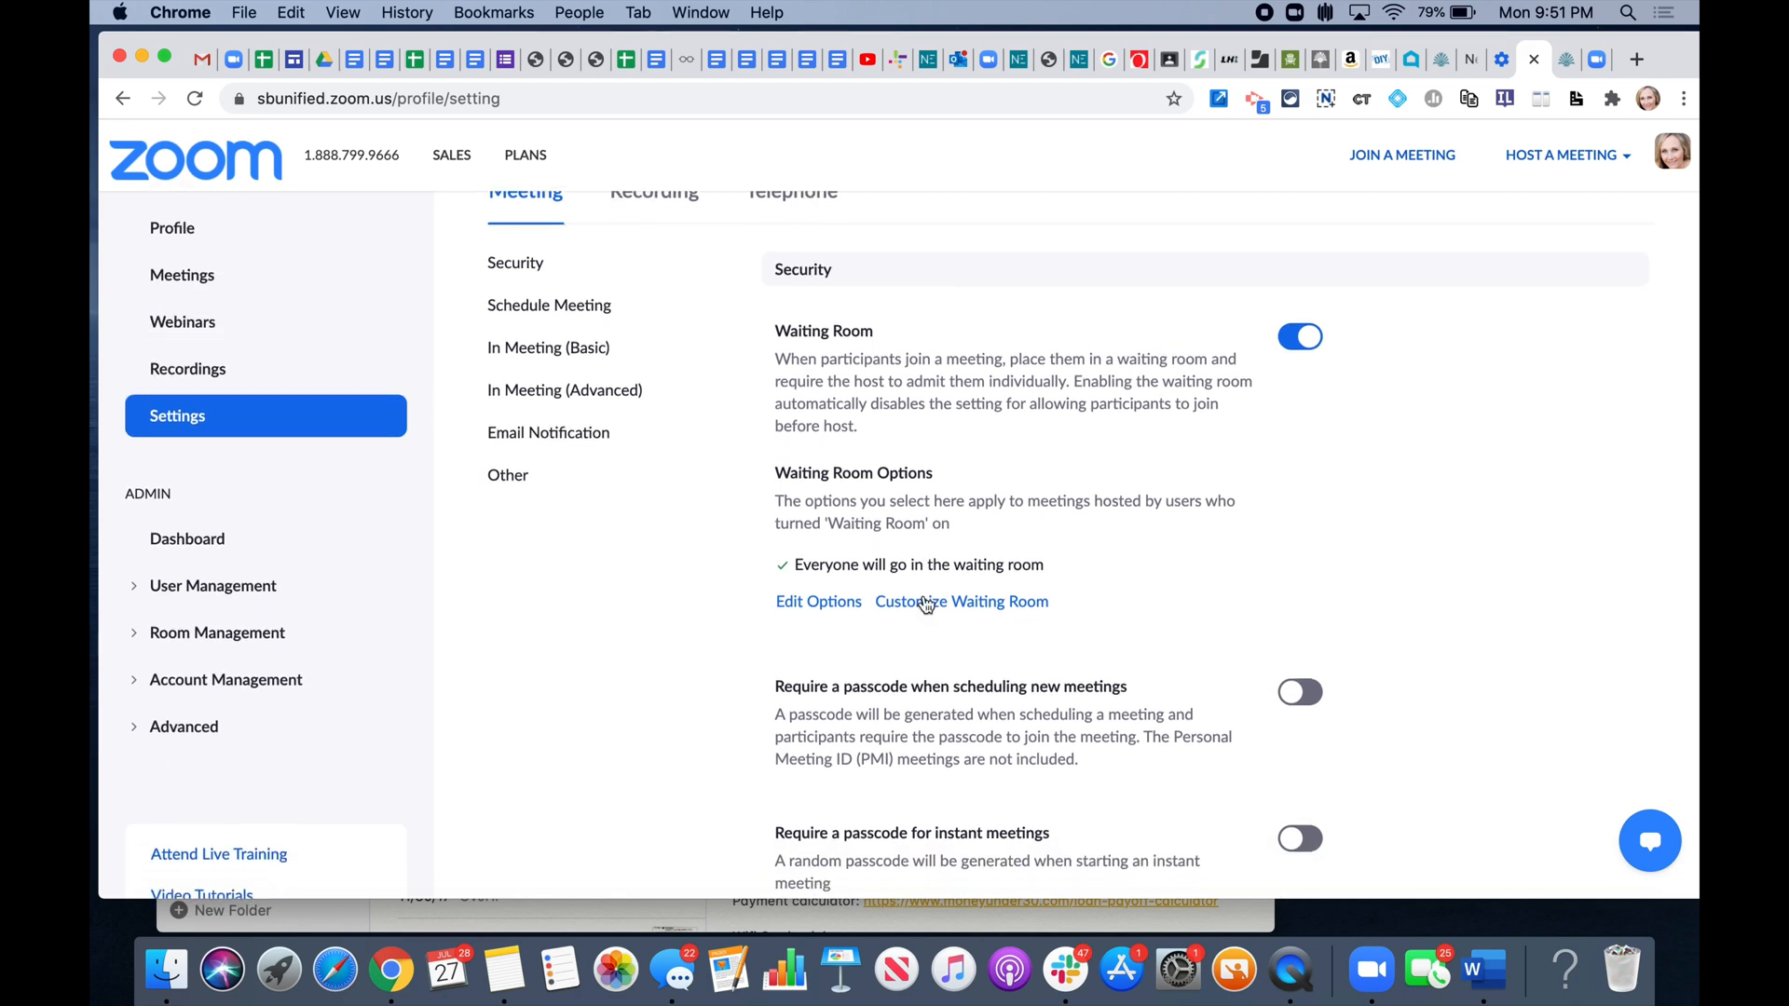
left_click(541, 400)
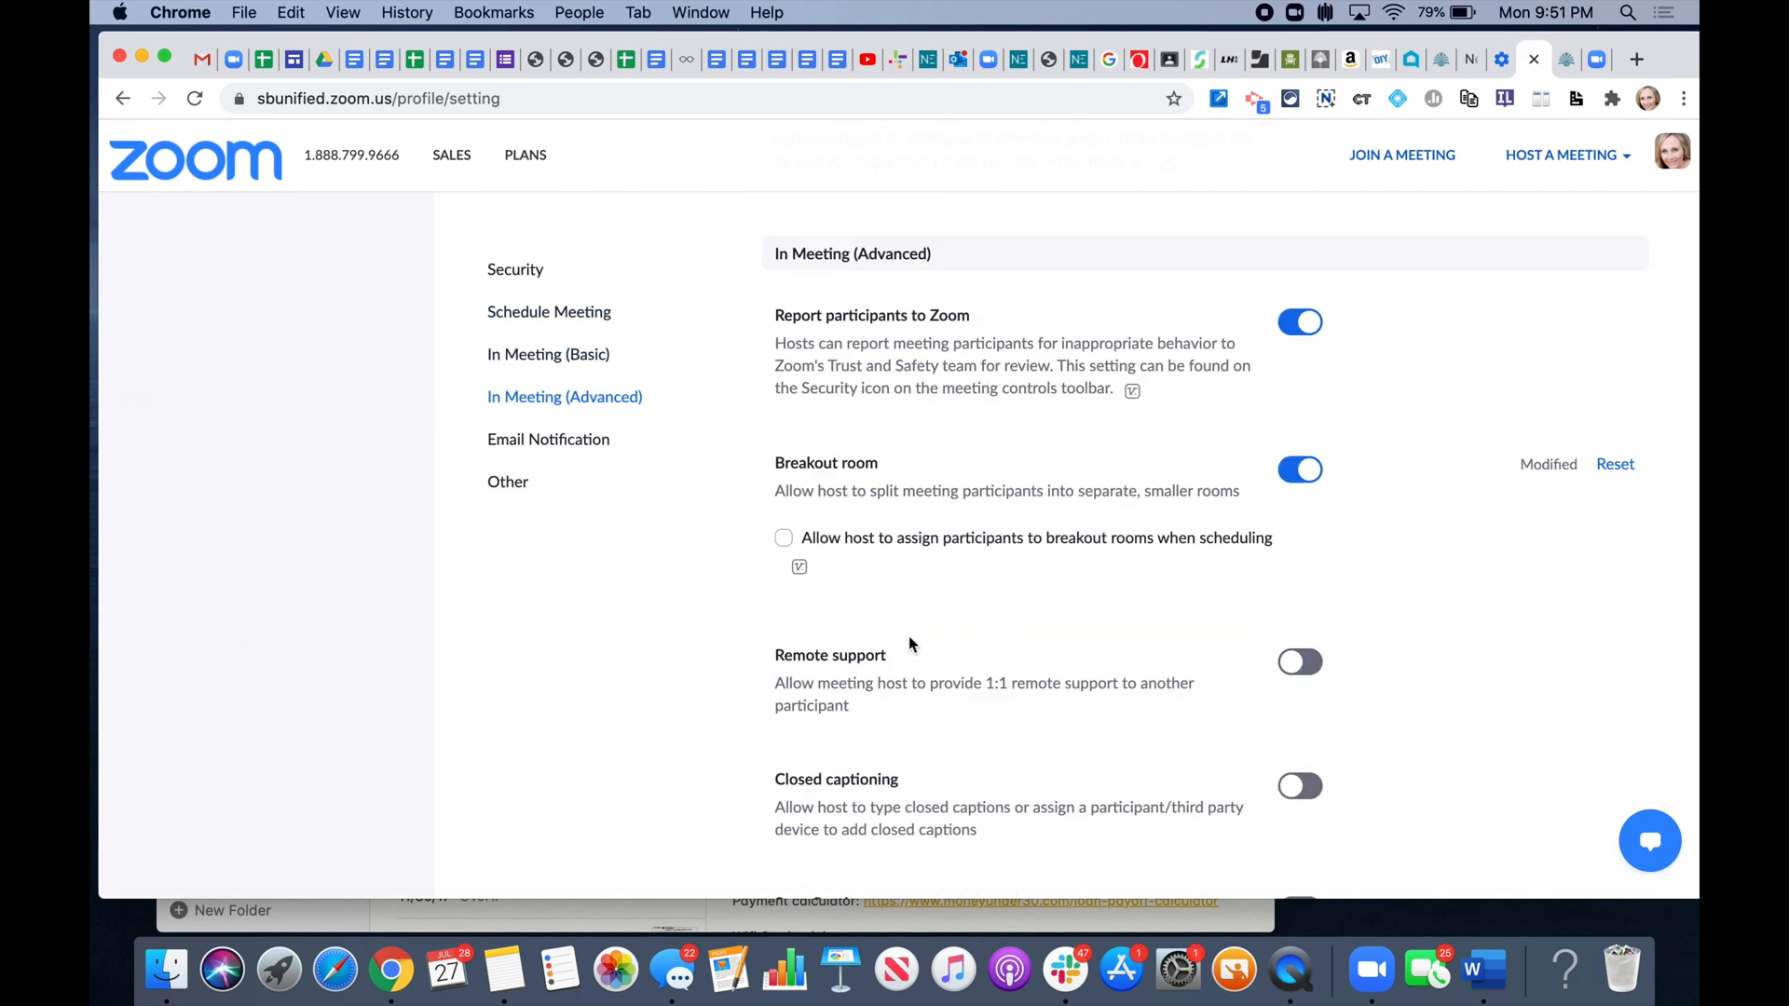
scroll(909, 638, "down", 4)
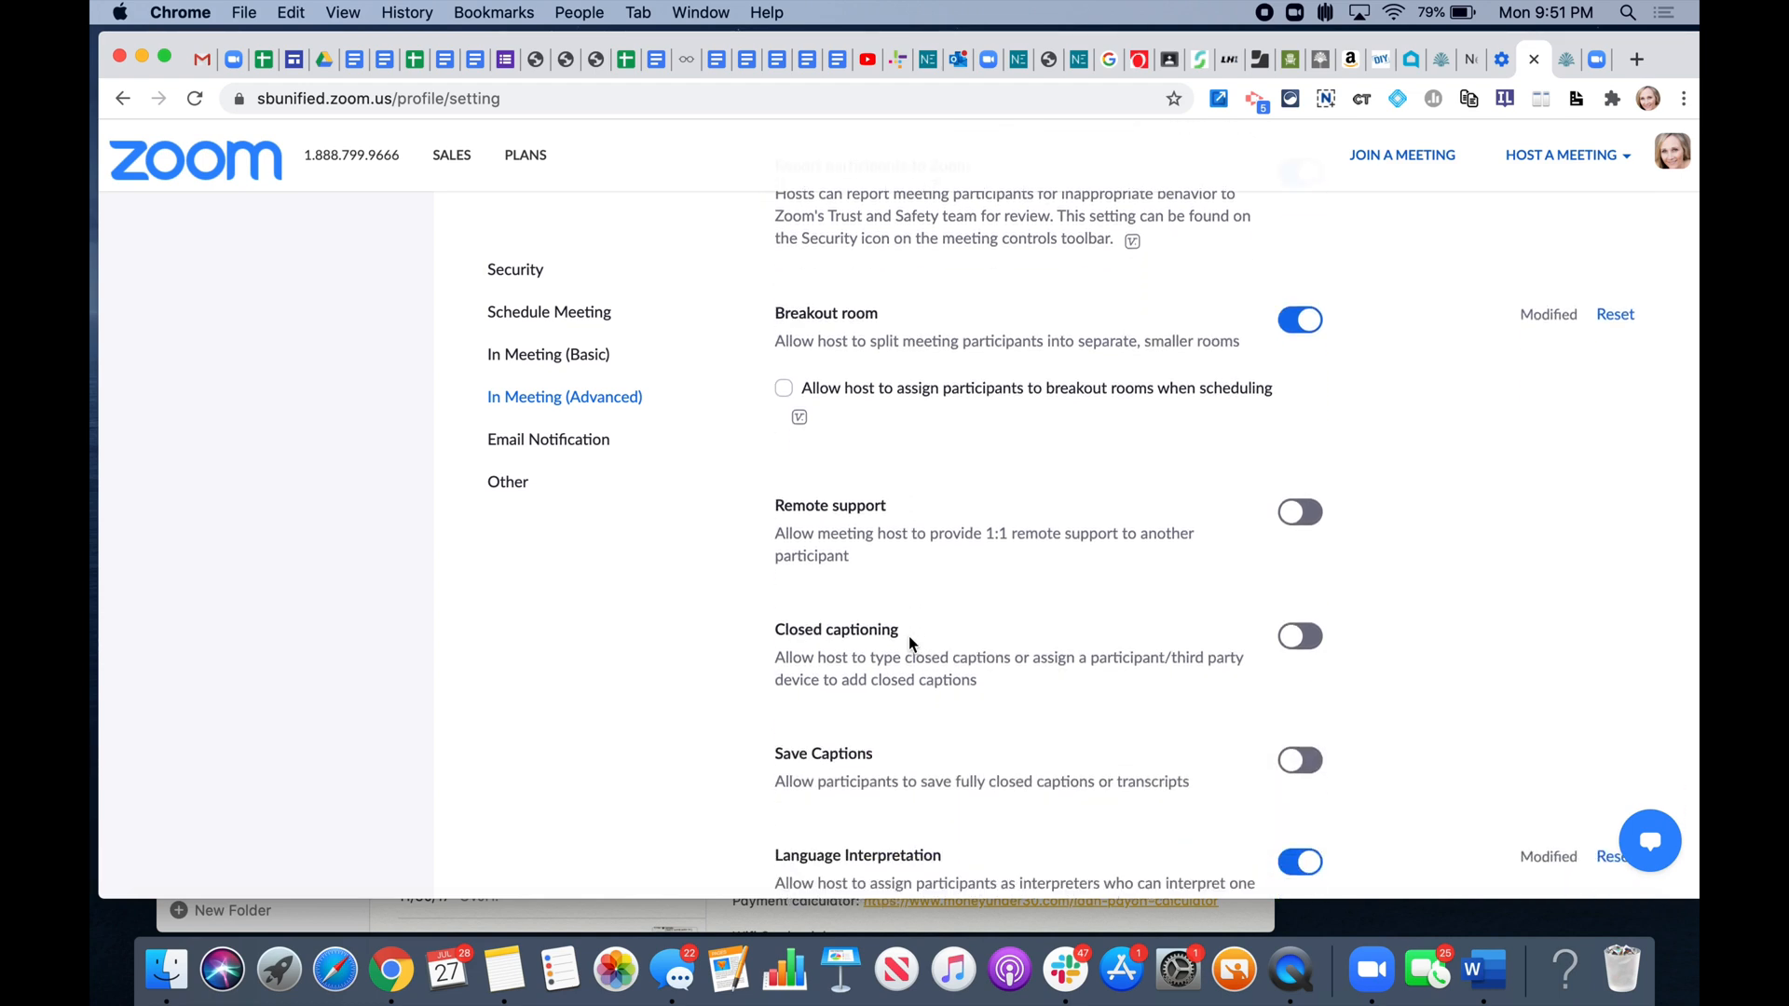
scroll(909, 641, "down", 1)
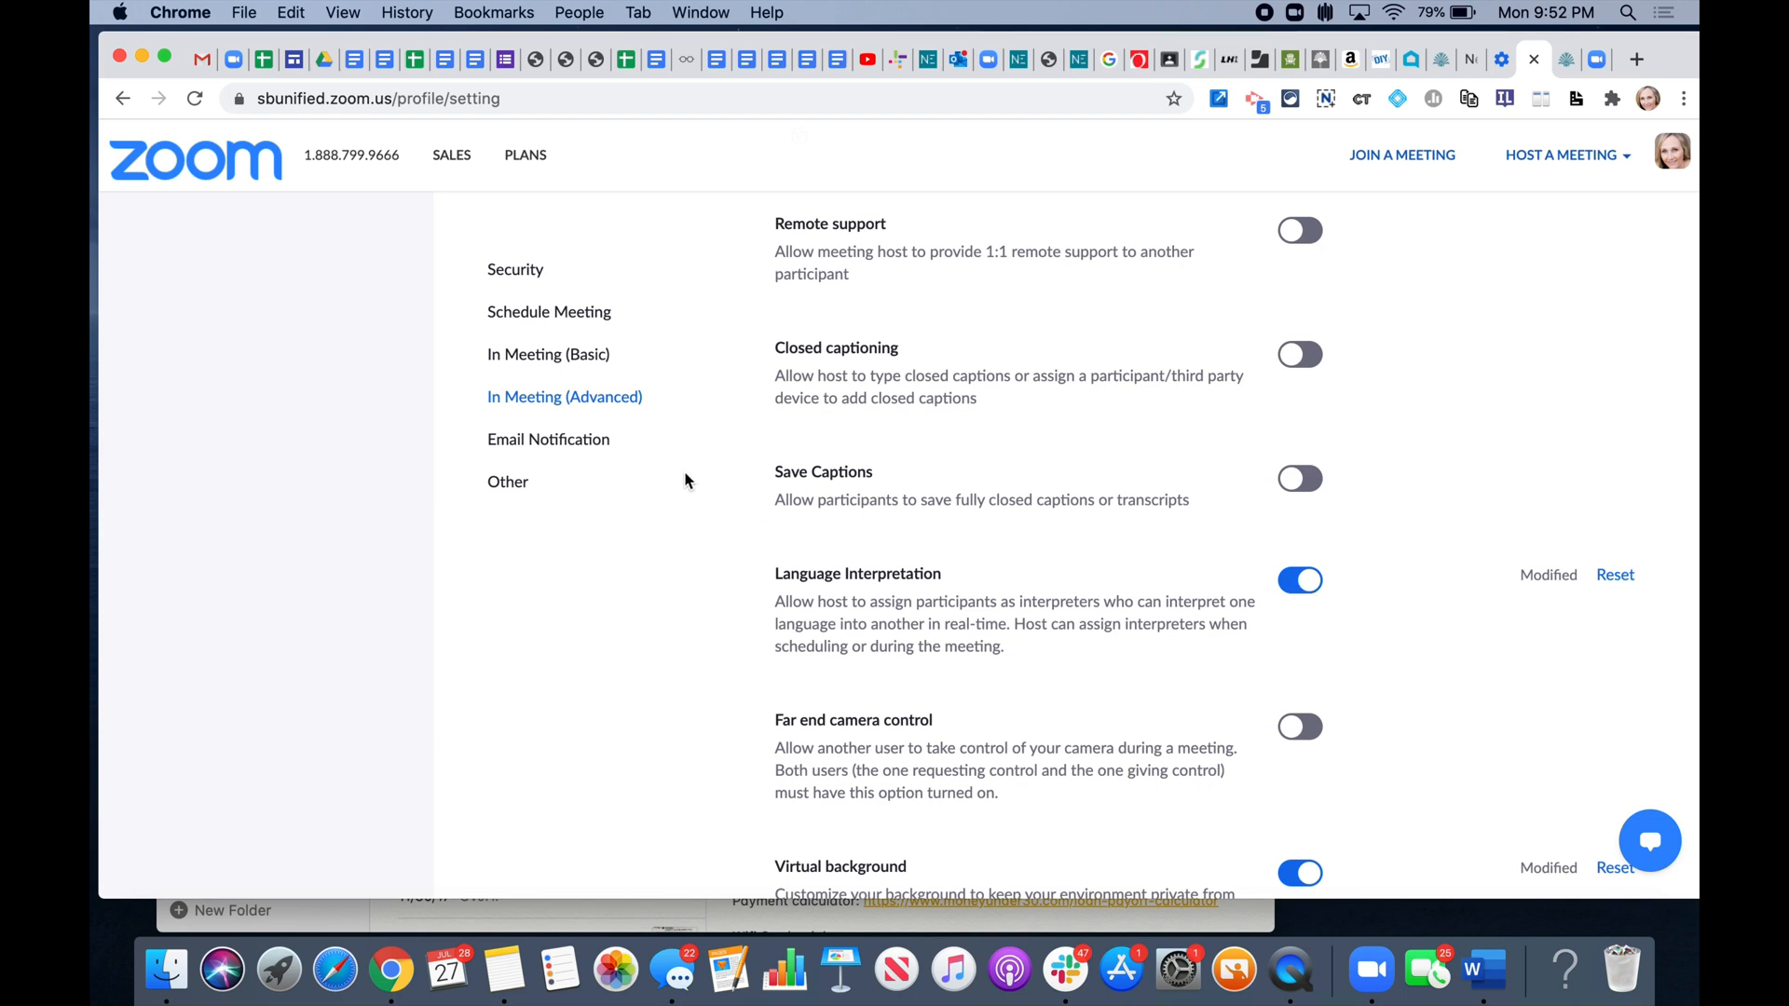
- Review the In Meeting (Basic) options and return to the top of the settings page
scroll(690, 463, "up", 4)
scroll(690, 463, "up", 6)
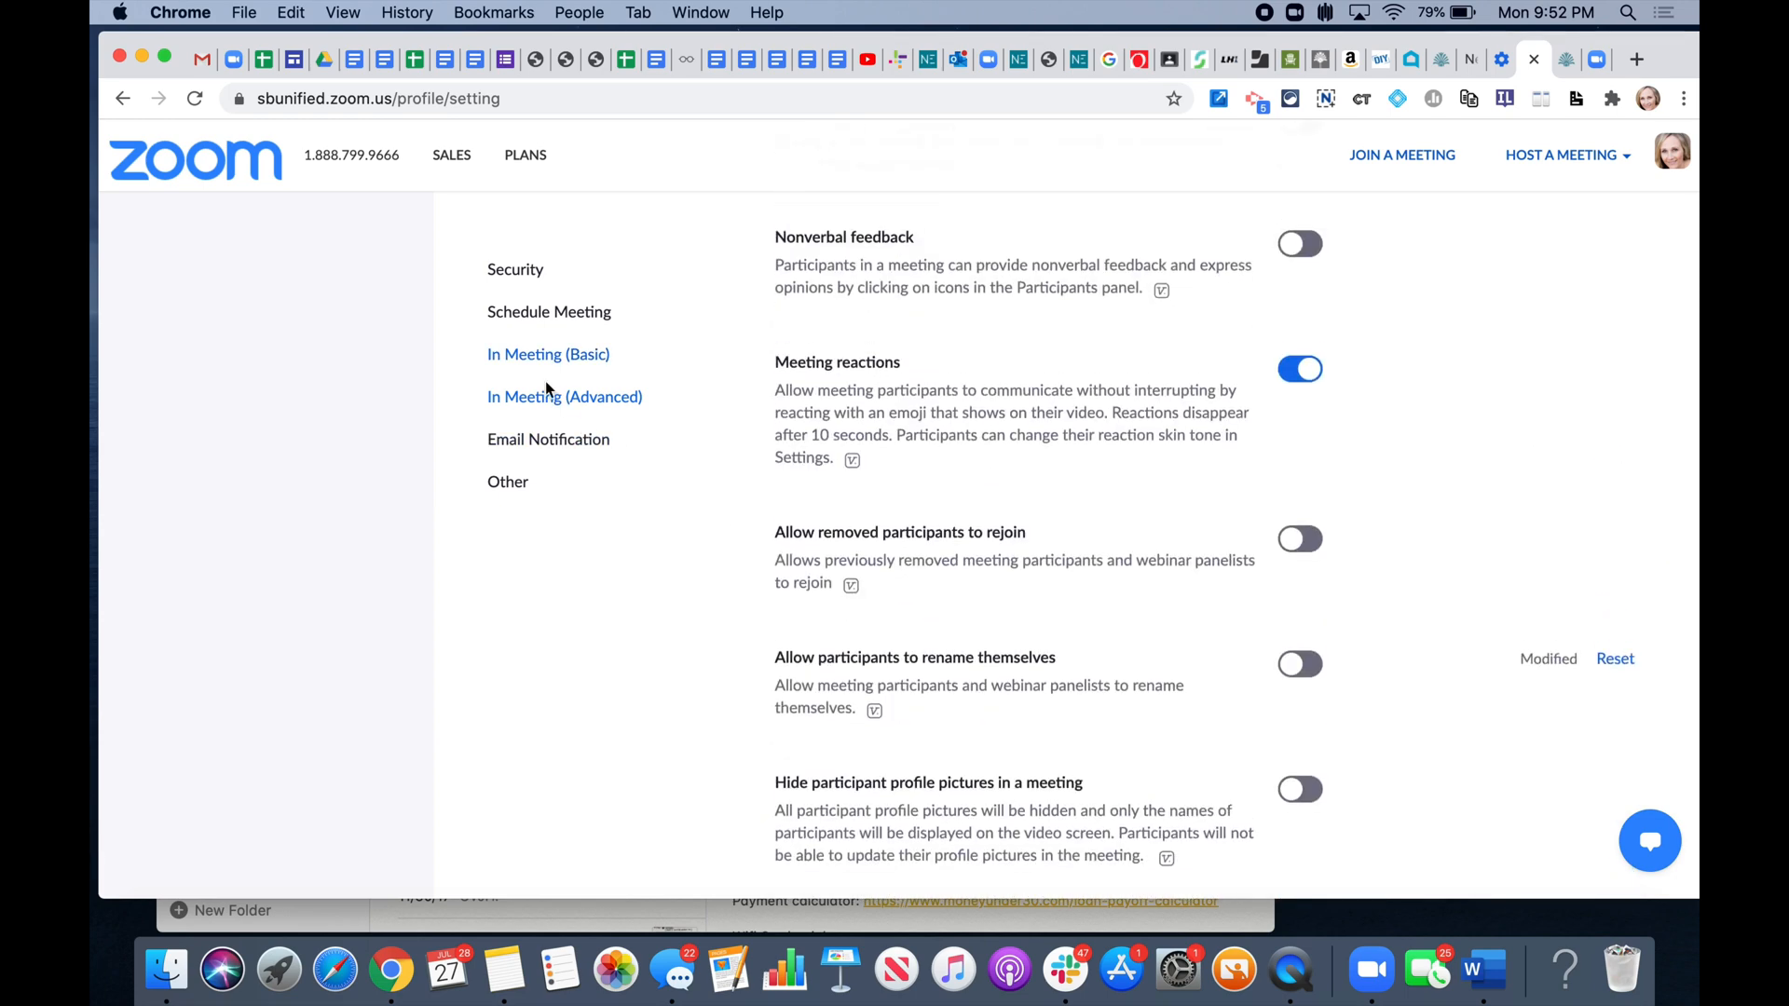
left_click(575, 358)
scroll(575, 359, "up", 15)
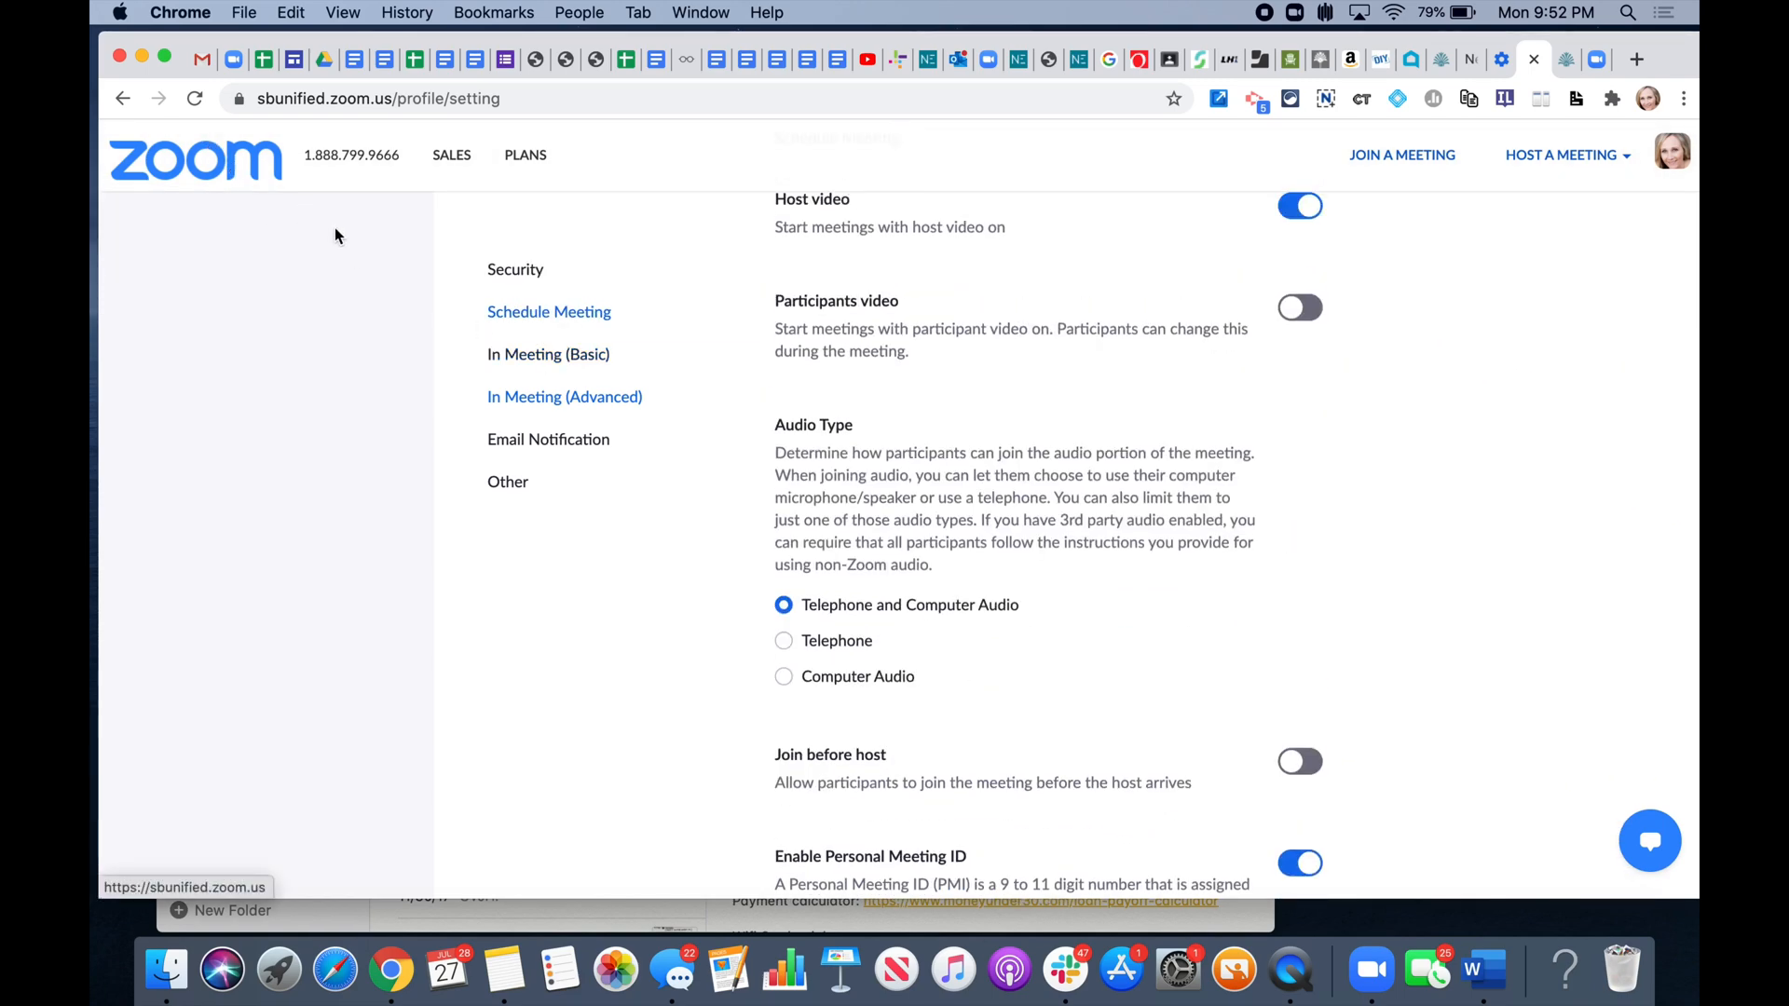
scroll(641, 449, "up", 2)
scroll(641, 442, "up", 12)
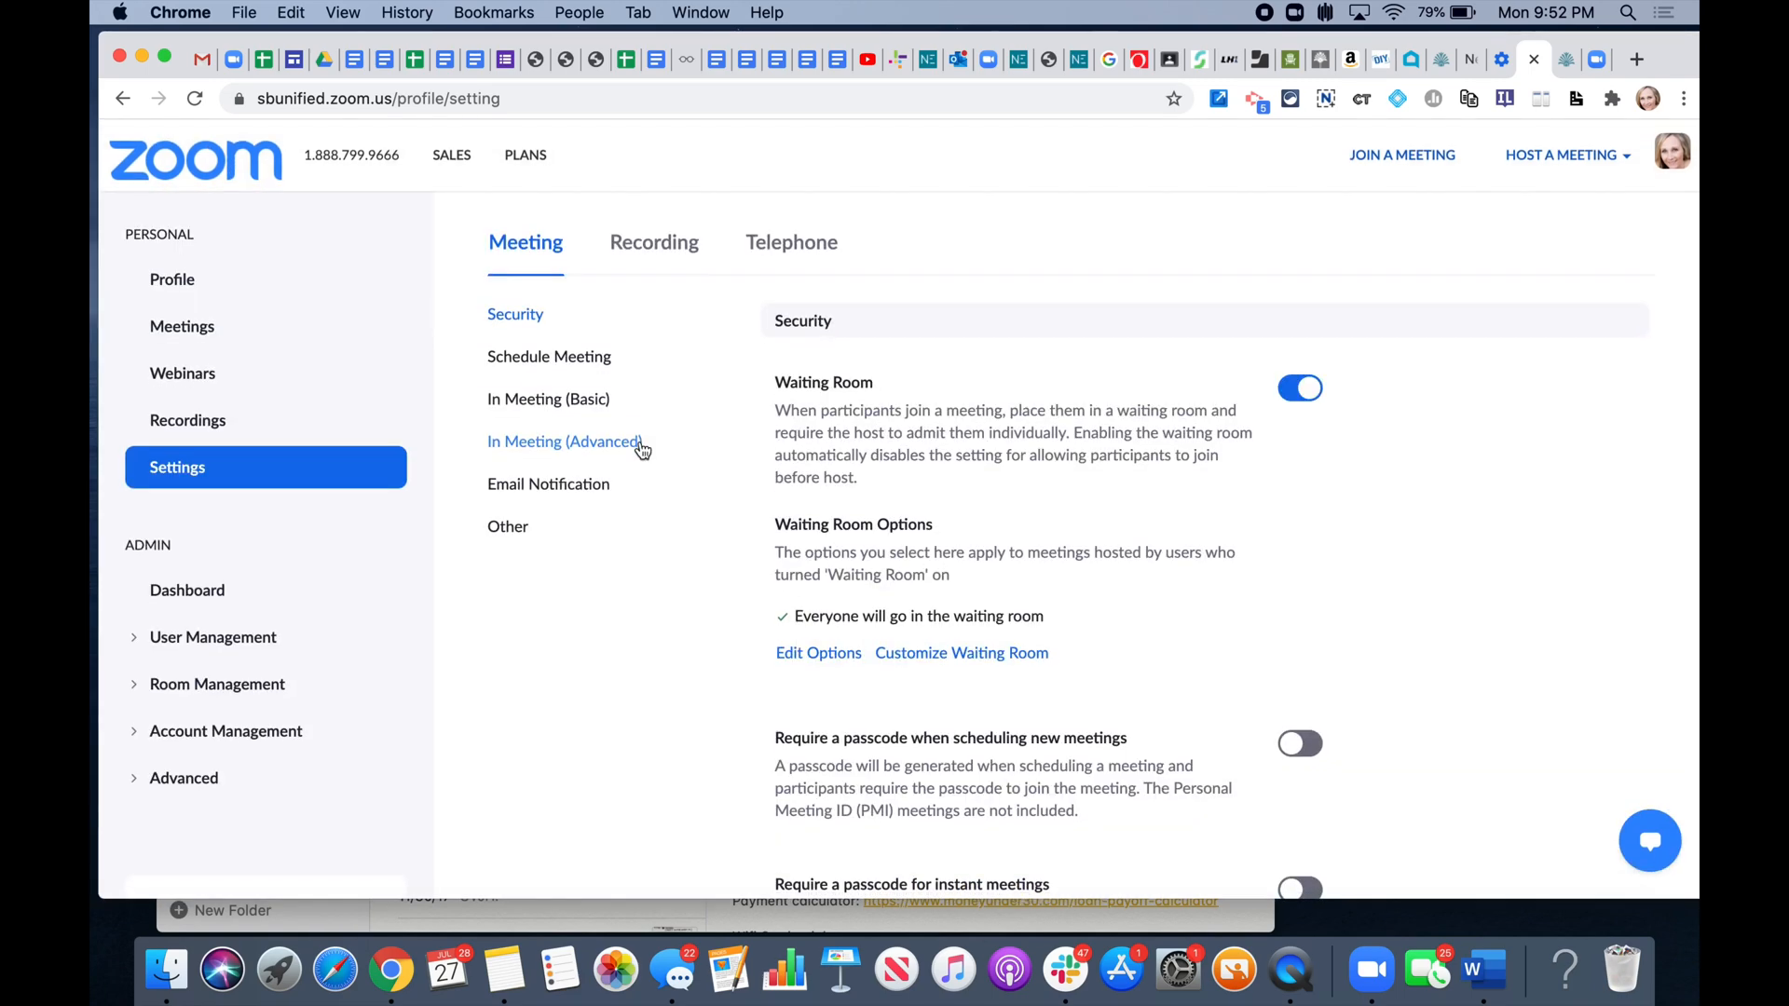
- Go to Webinars and open a new schedule form, prefilled as 'My Webinar'
left_click(183, 374)
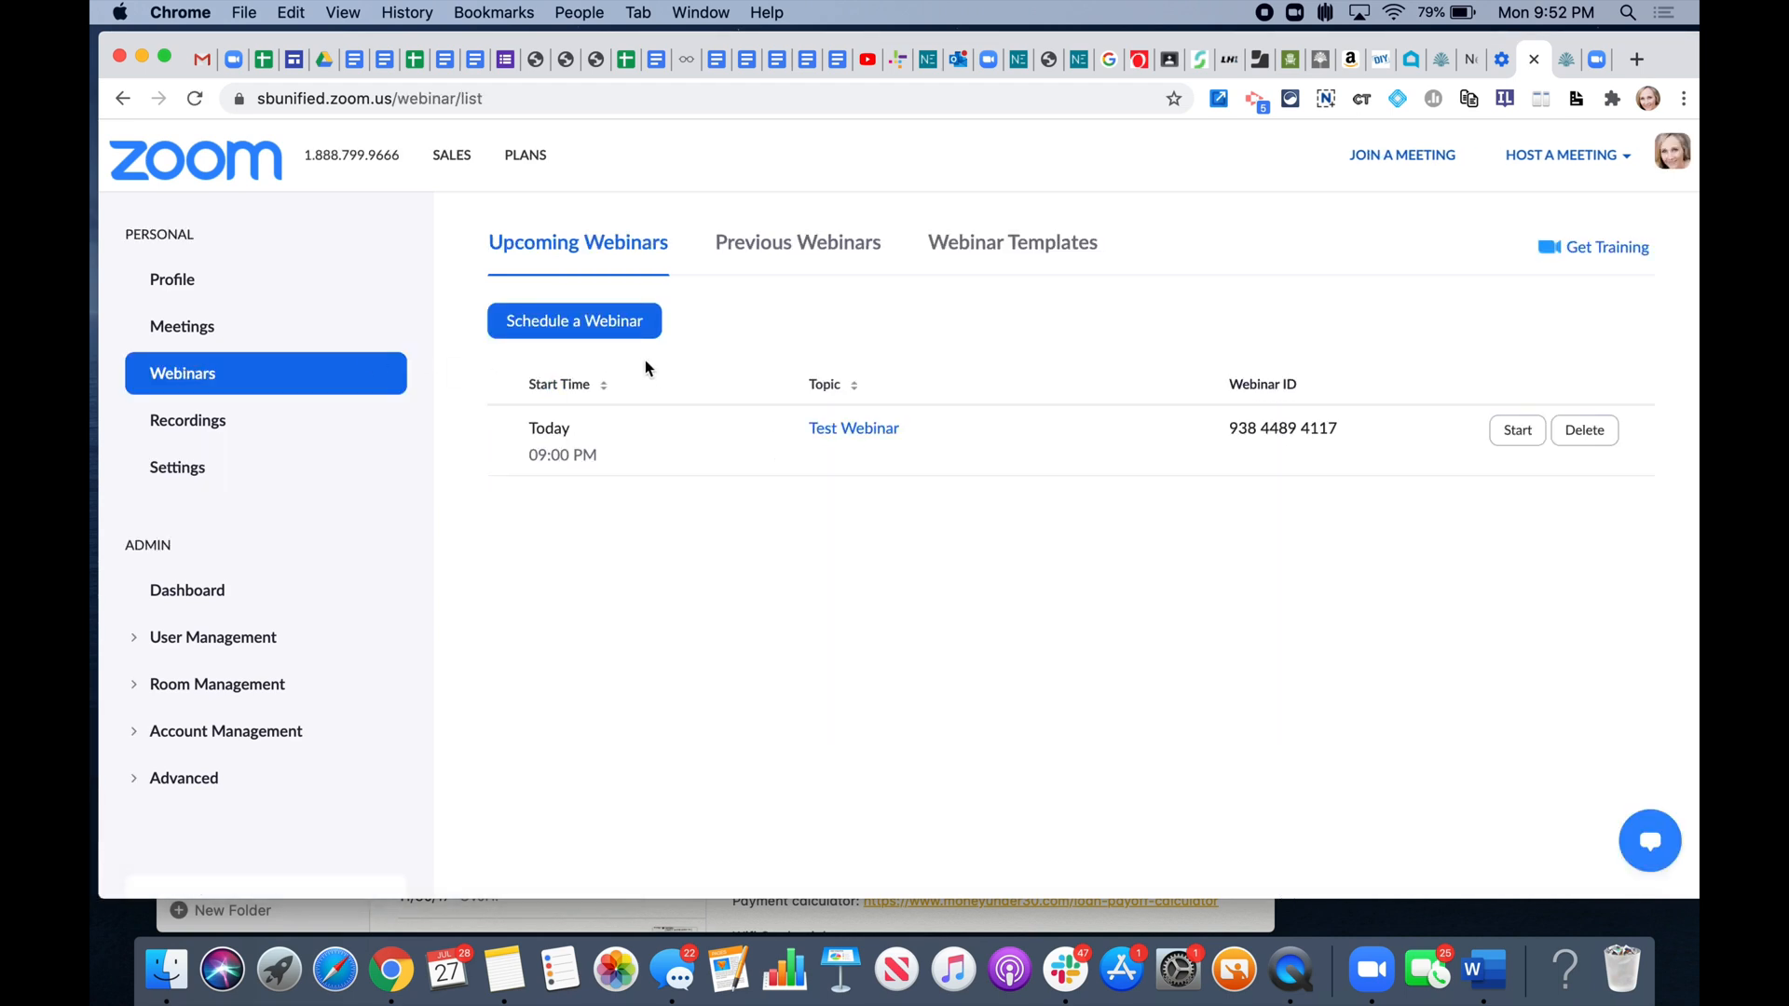
left_click(578, 322)
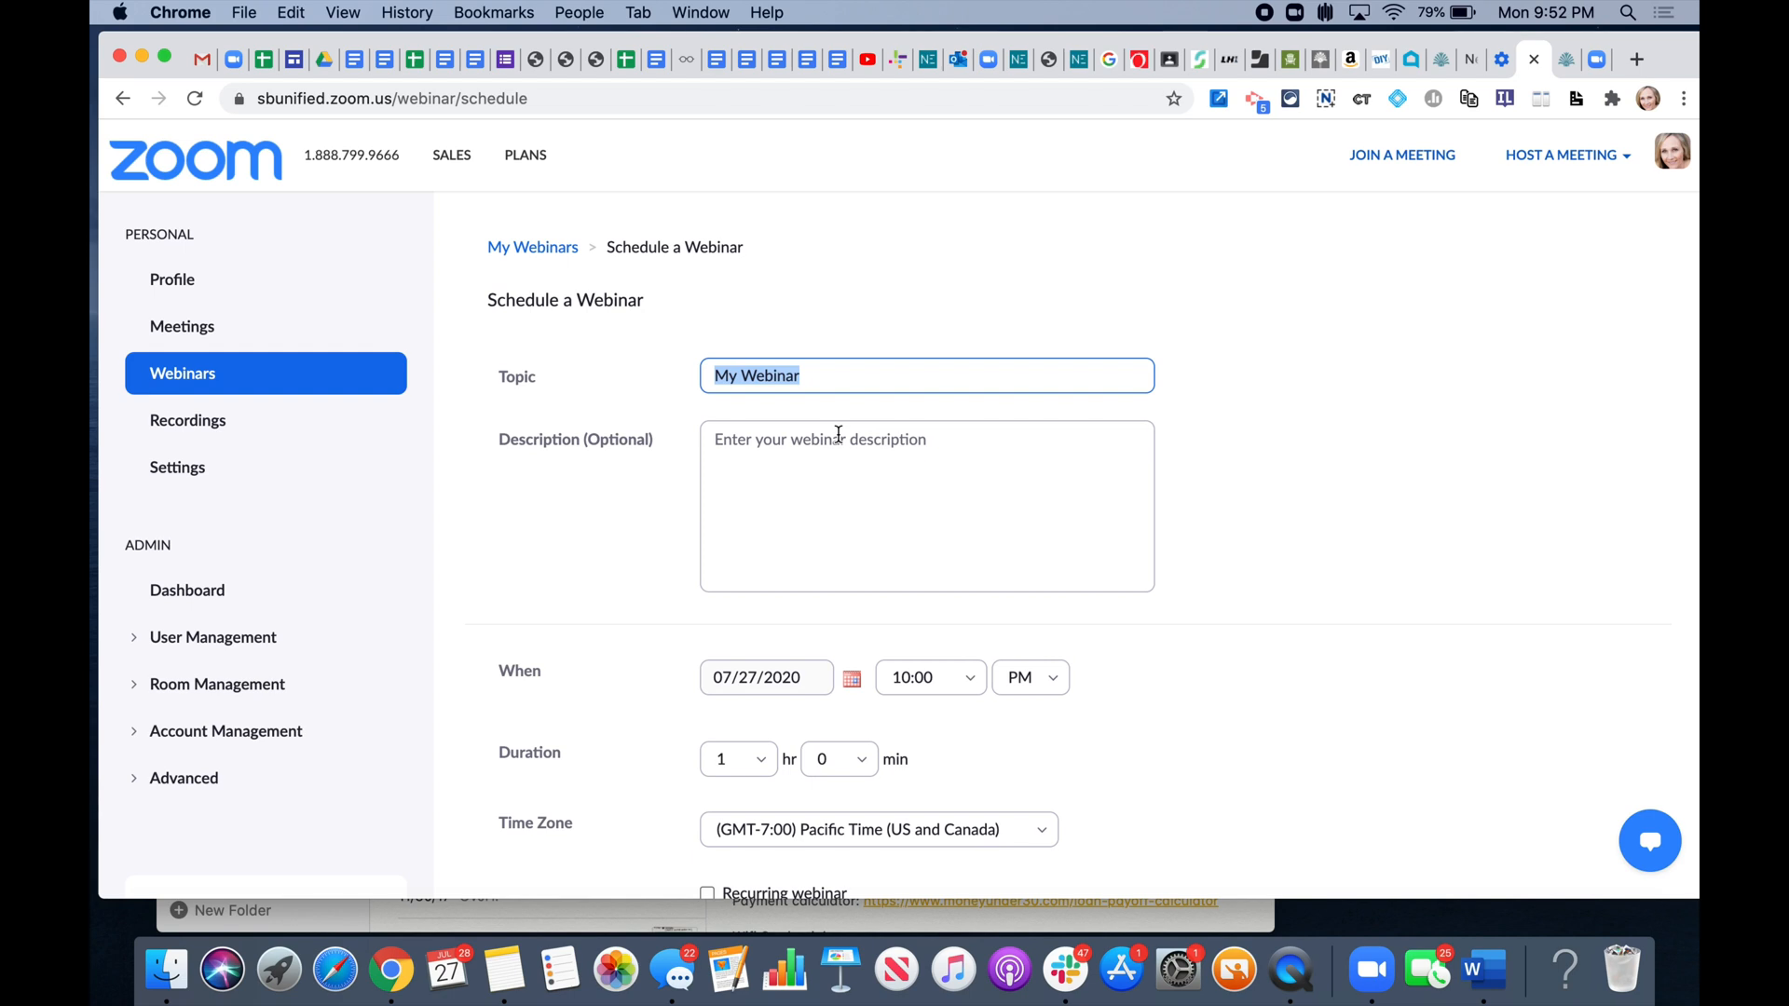
- Change the webinar topic from 'My Webinar' to 'Test Webinar.2'
double_click(722, 376)
key("BackSpace")
type("Test")
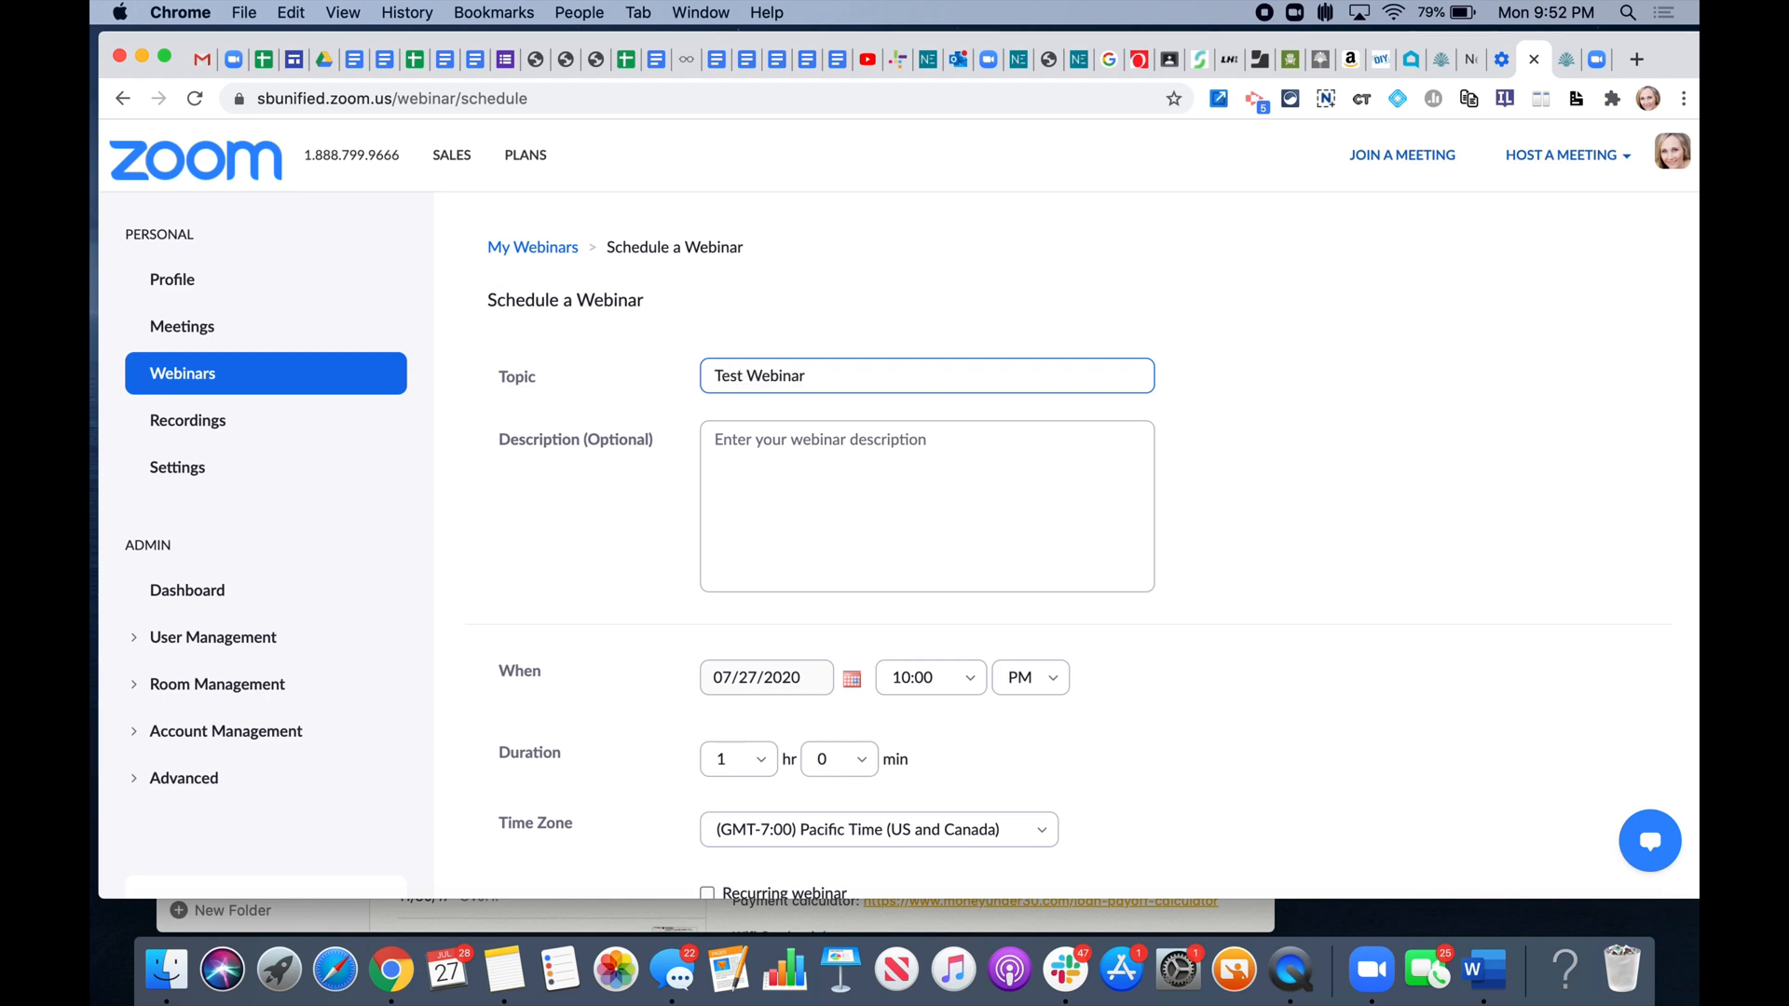
left_click(818, 375)
type(".2")
- Set Panelists video to On and review the remaining webinar options
scroll(803, 504, "down", 1)
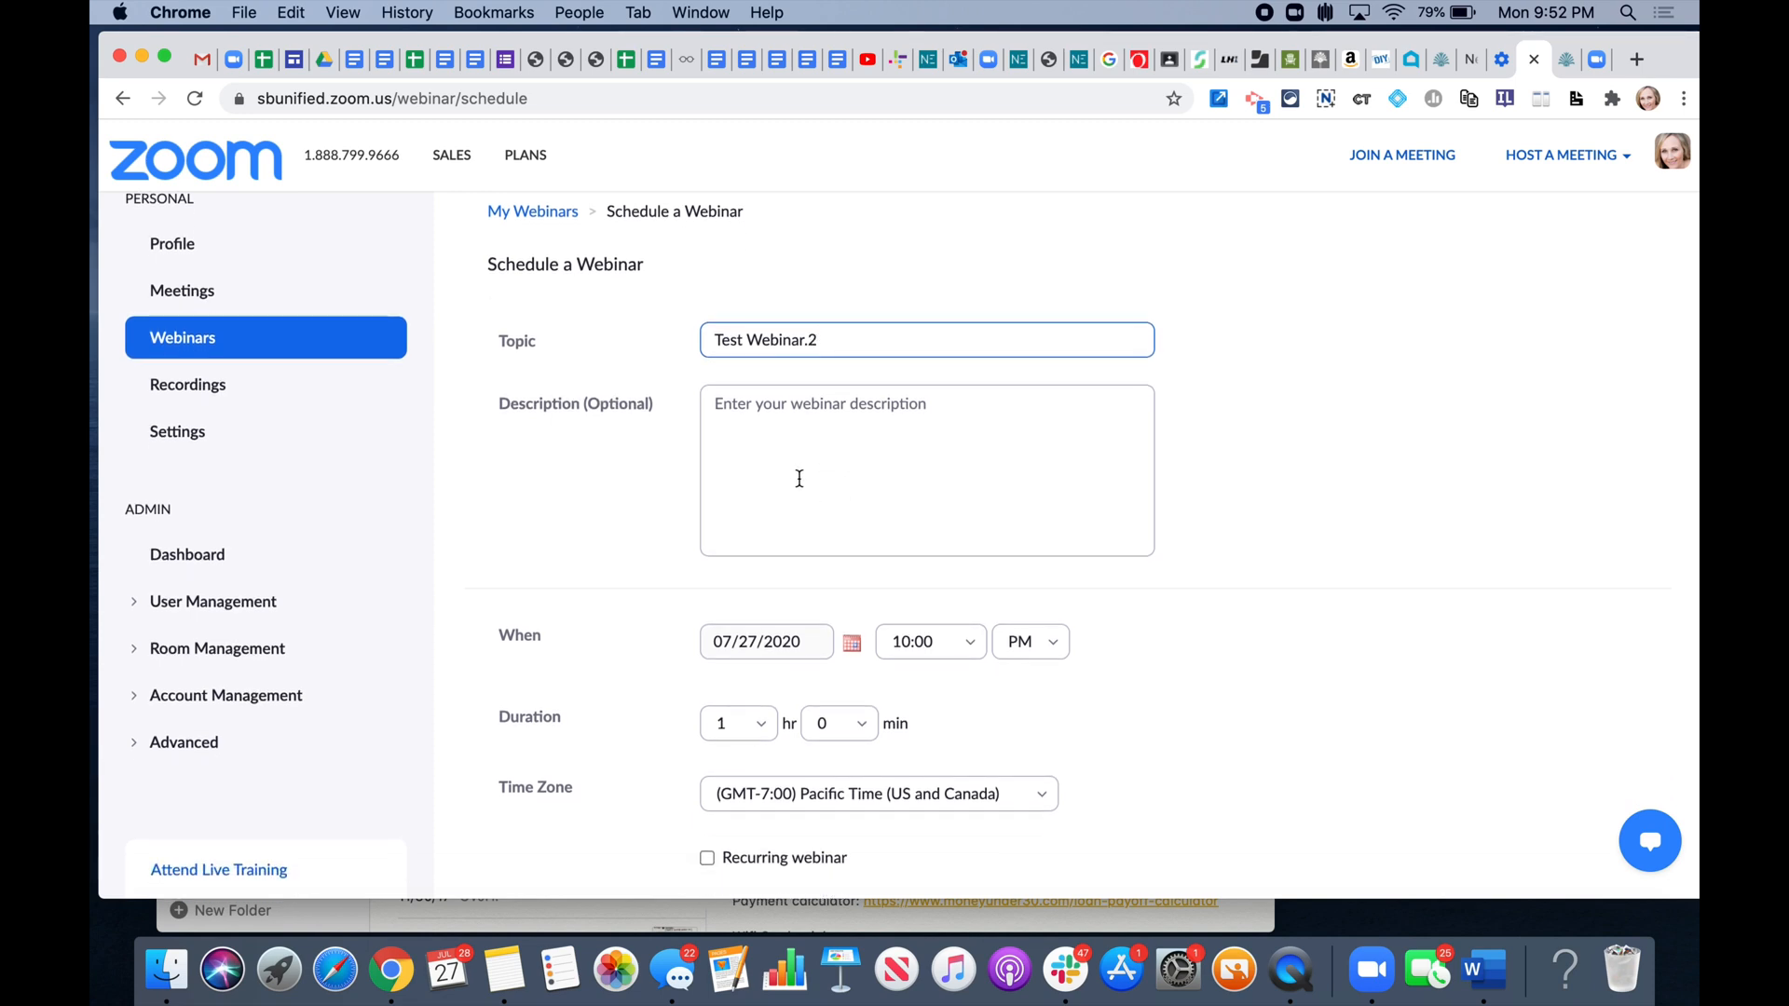
scroll(822, 474, "down", 3)
scroll(820, 473, "down", 2)
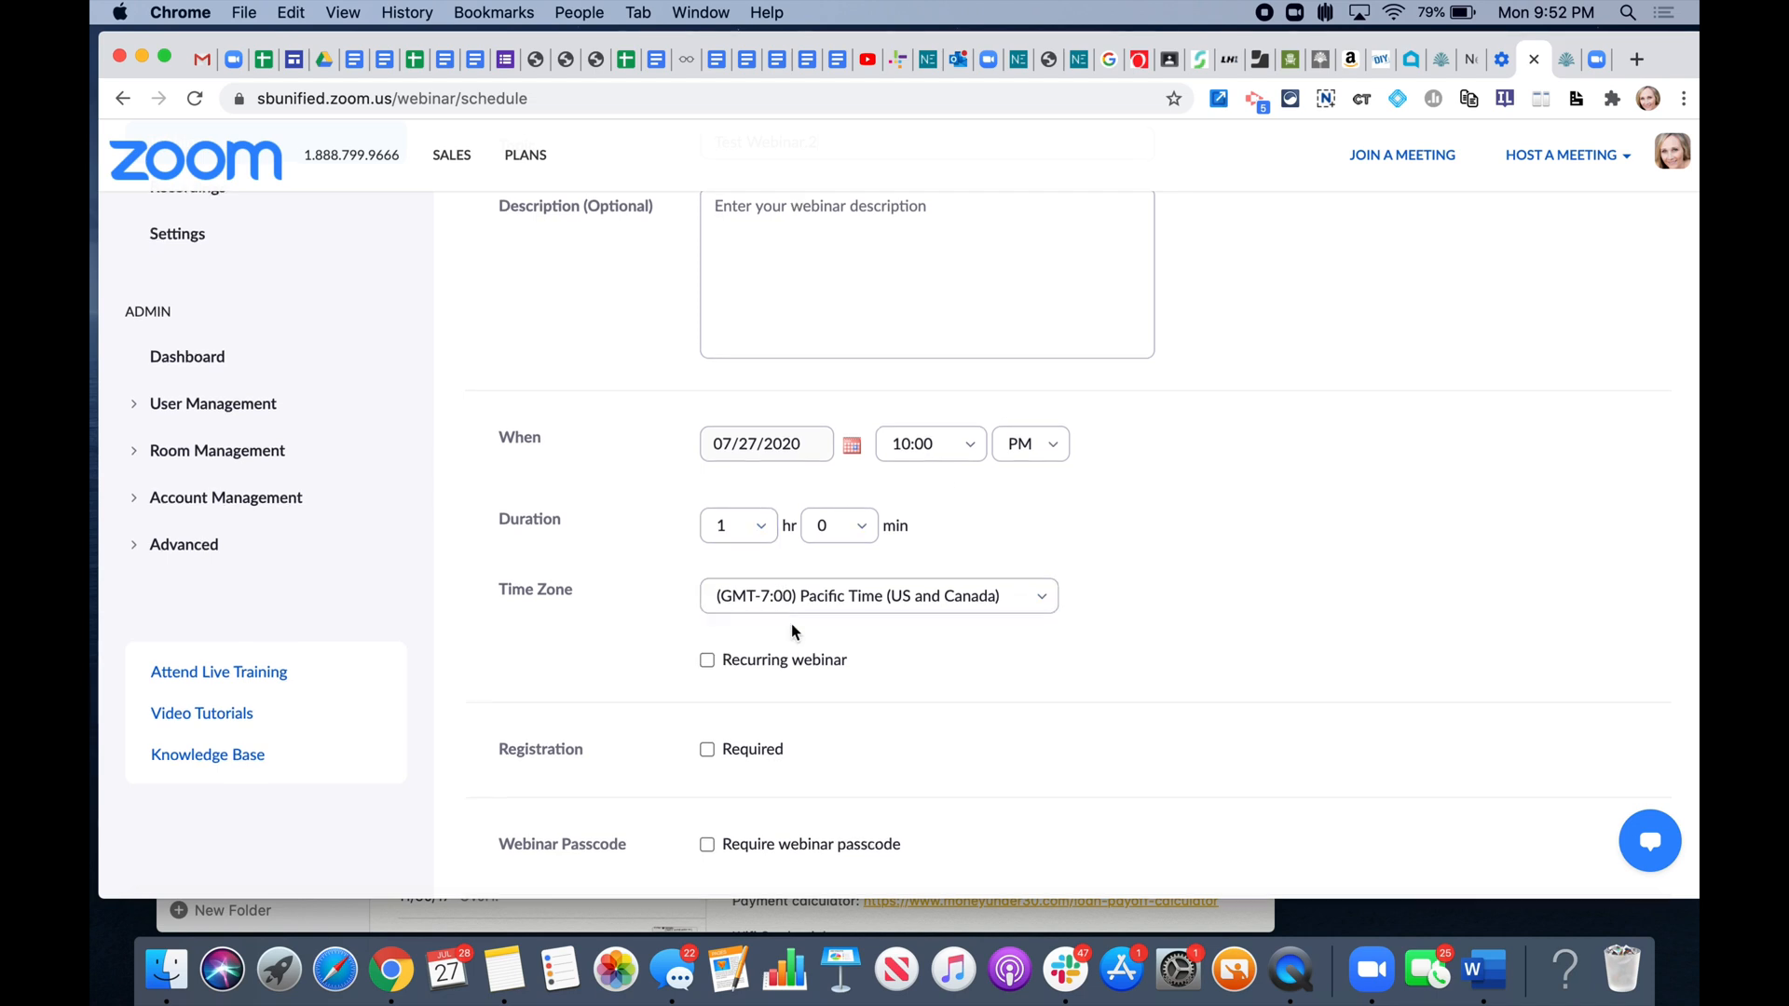
scroll(791, 623, "down", 5)
scroll(793, 634, "down", 3)
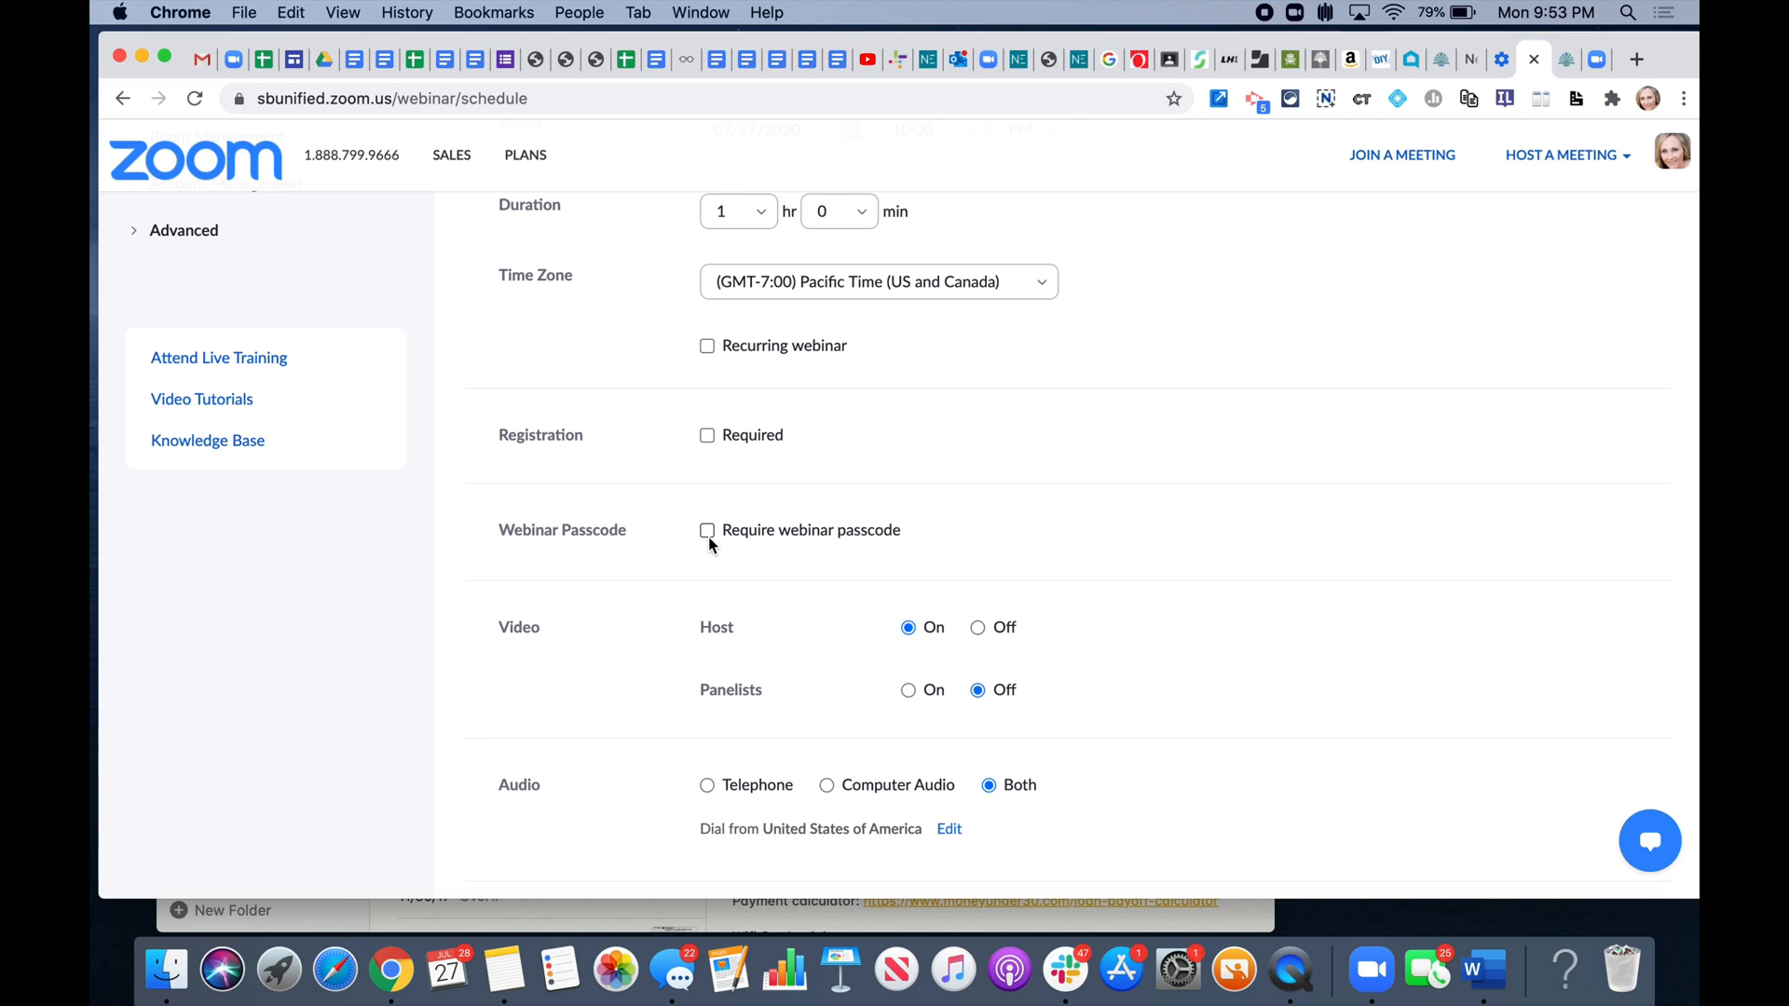
left_click(909, 691)
scroll(910, 699, "down", 5)
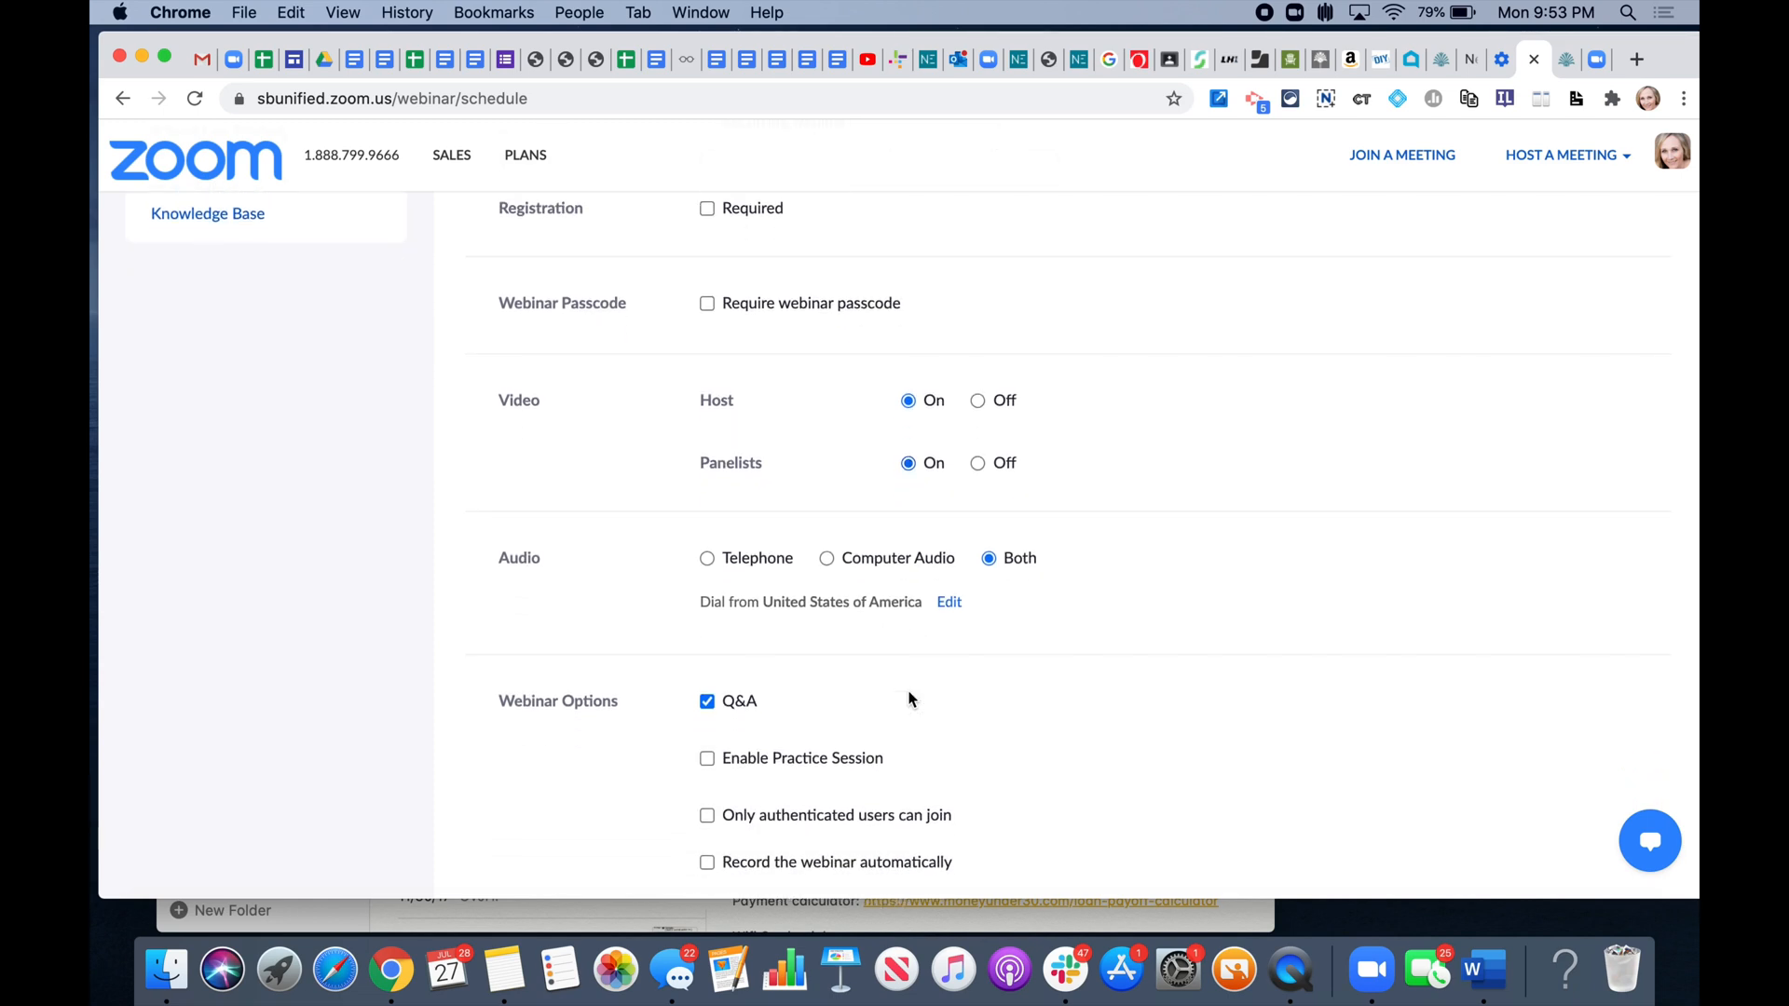
scroll(910, 699, "down", 4)
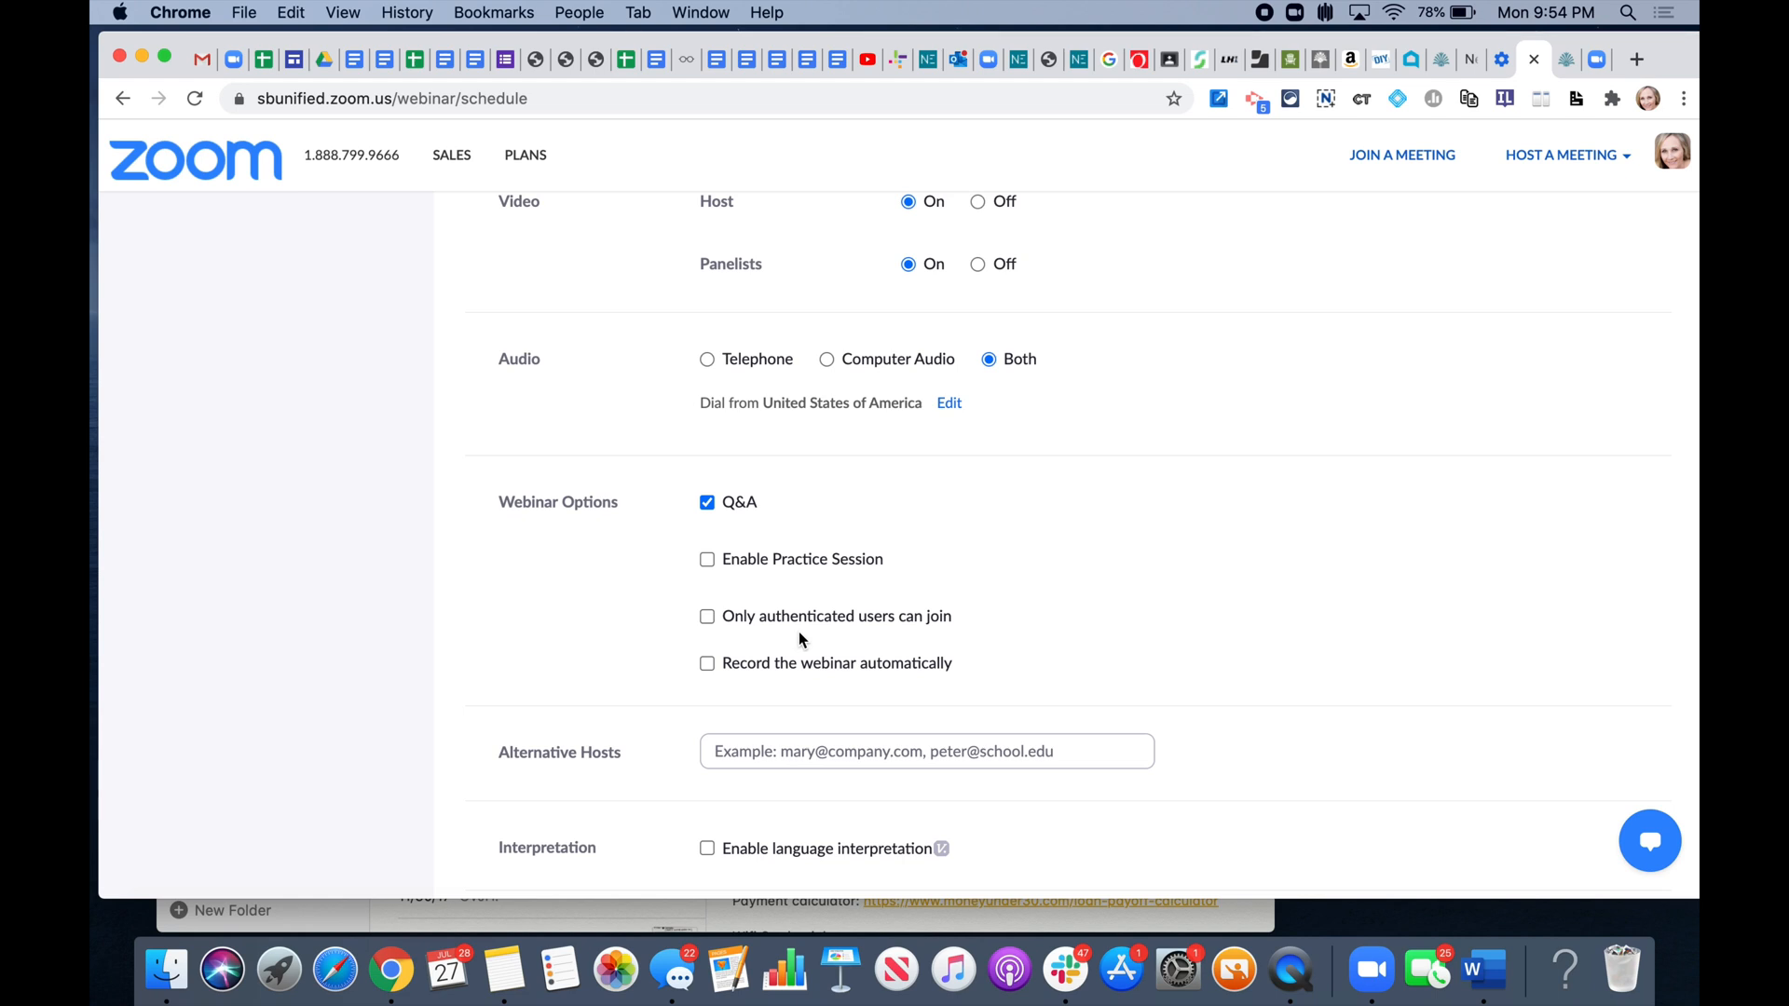
scroll(801, 639, "down", 2)
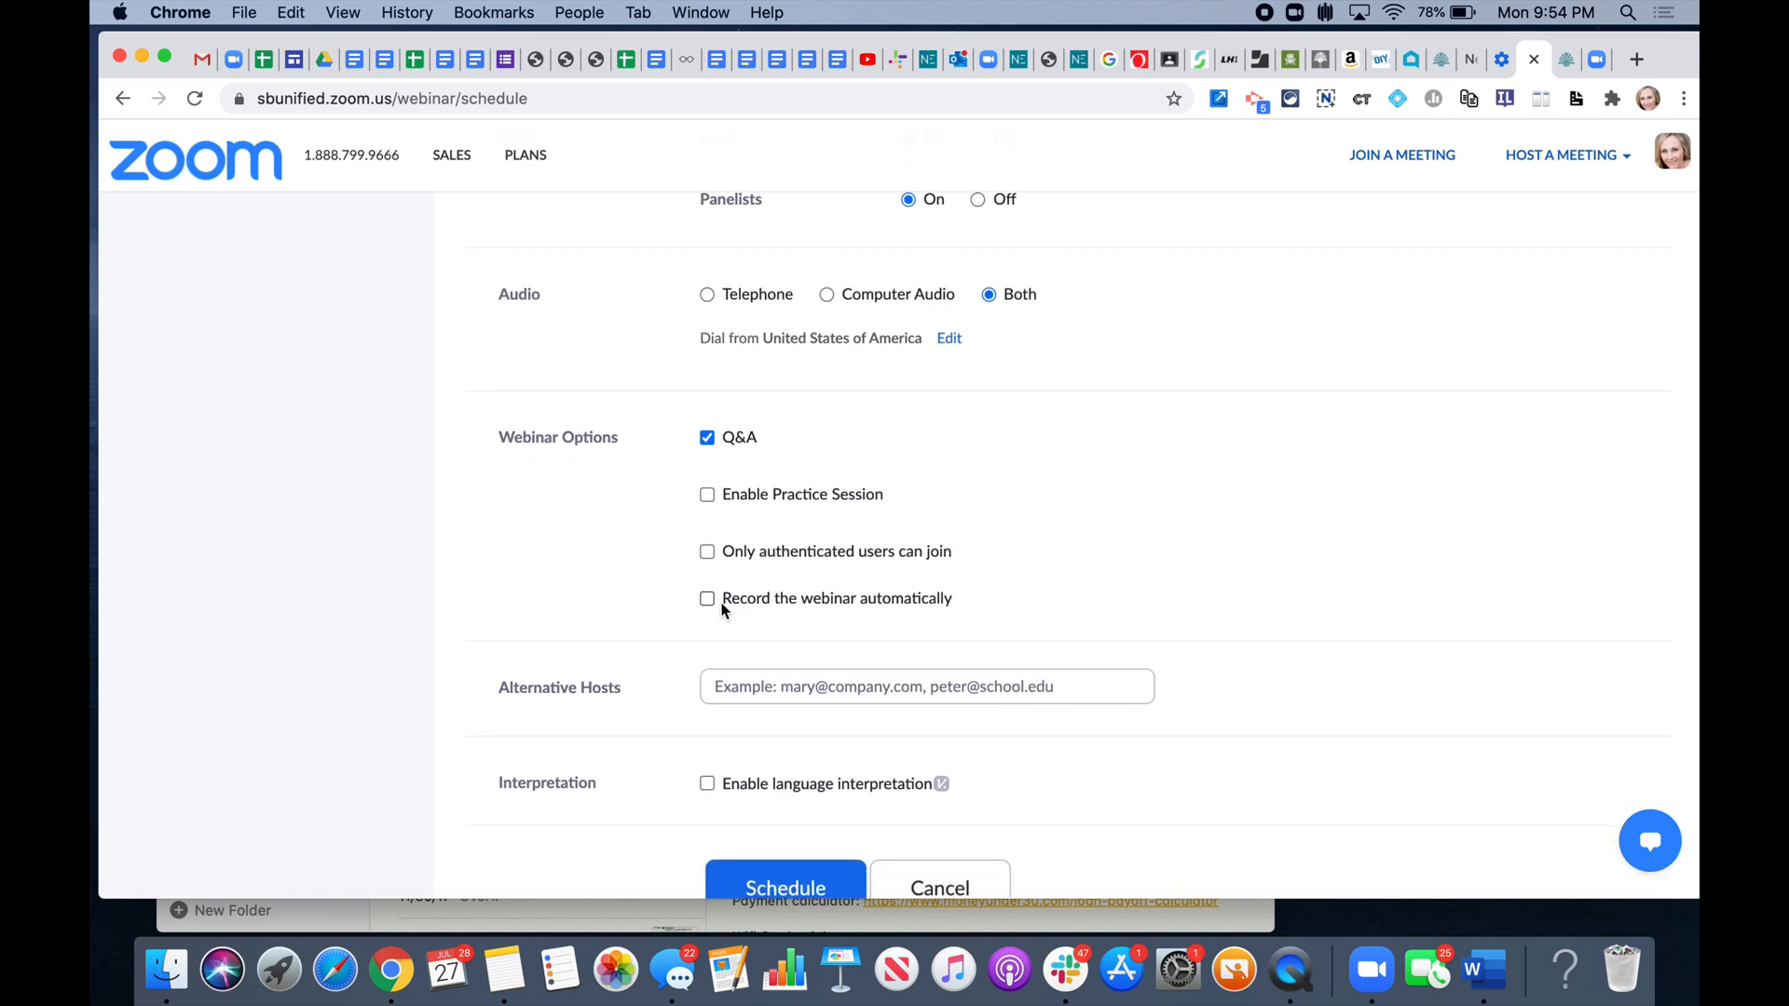
scroll(725, 609, "down", 3)
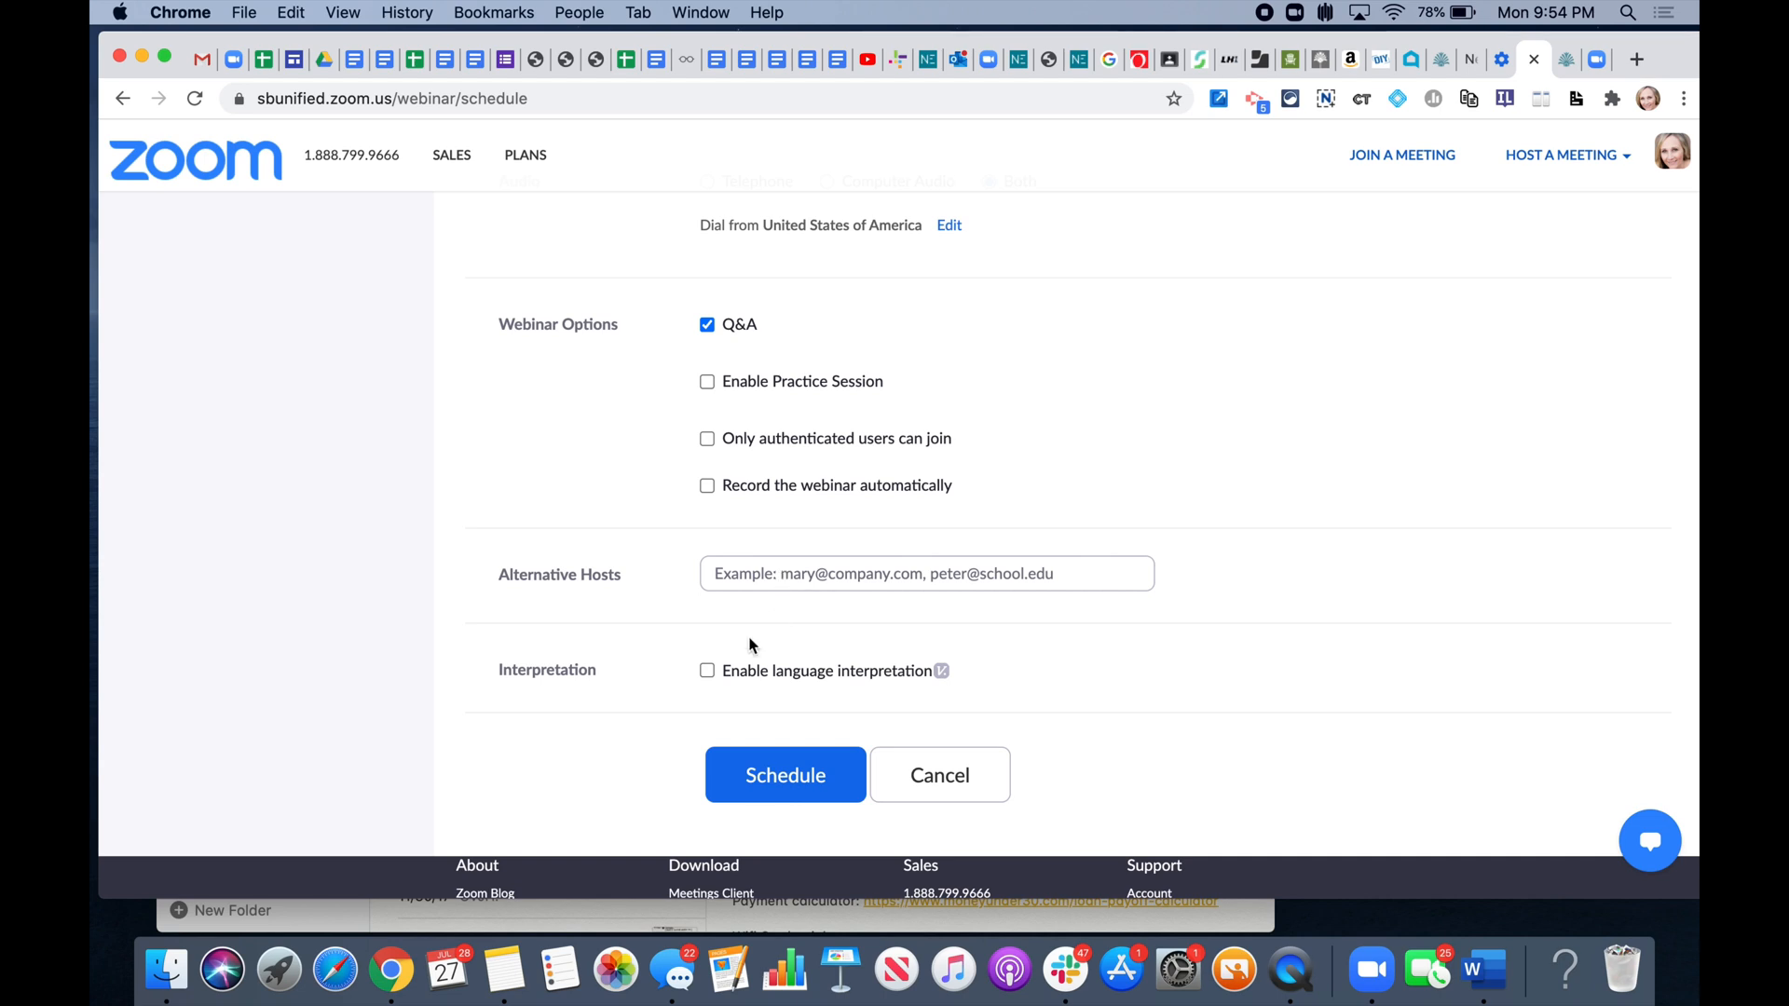
- Enable language interpretation with one interpreter covering English and Spanish
left_click(707, 671)
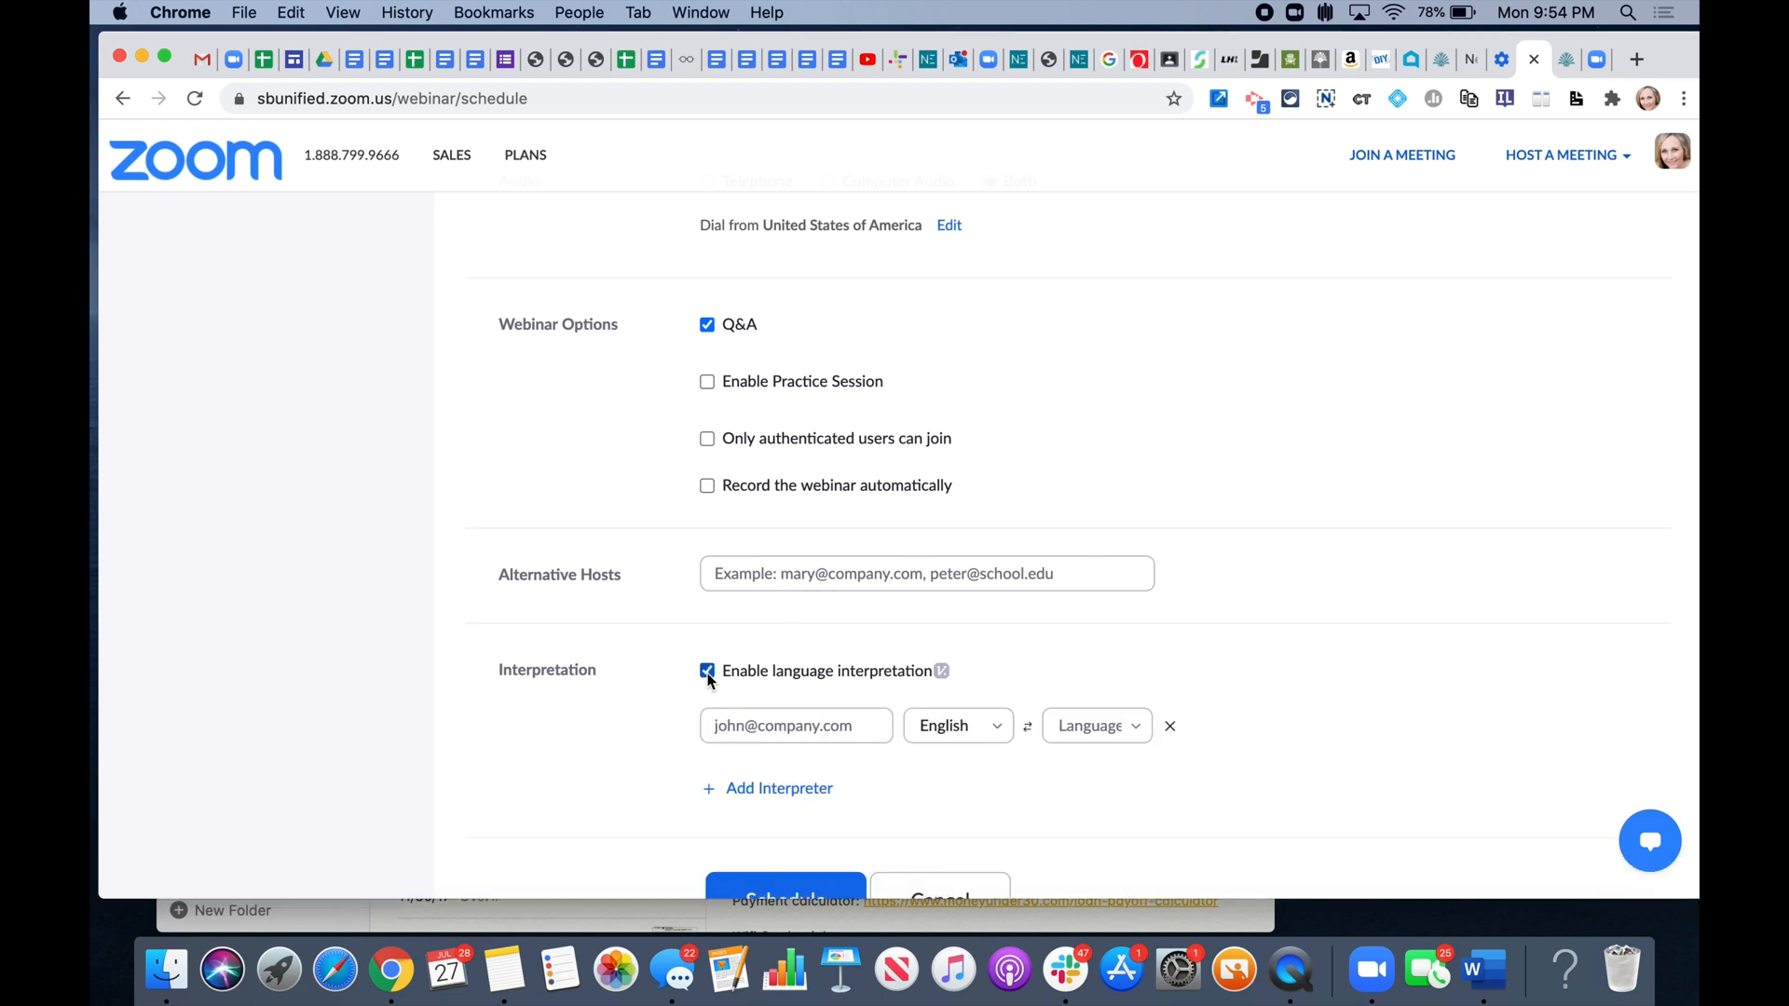
left_click(753, 736)
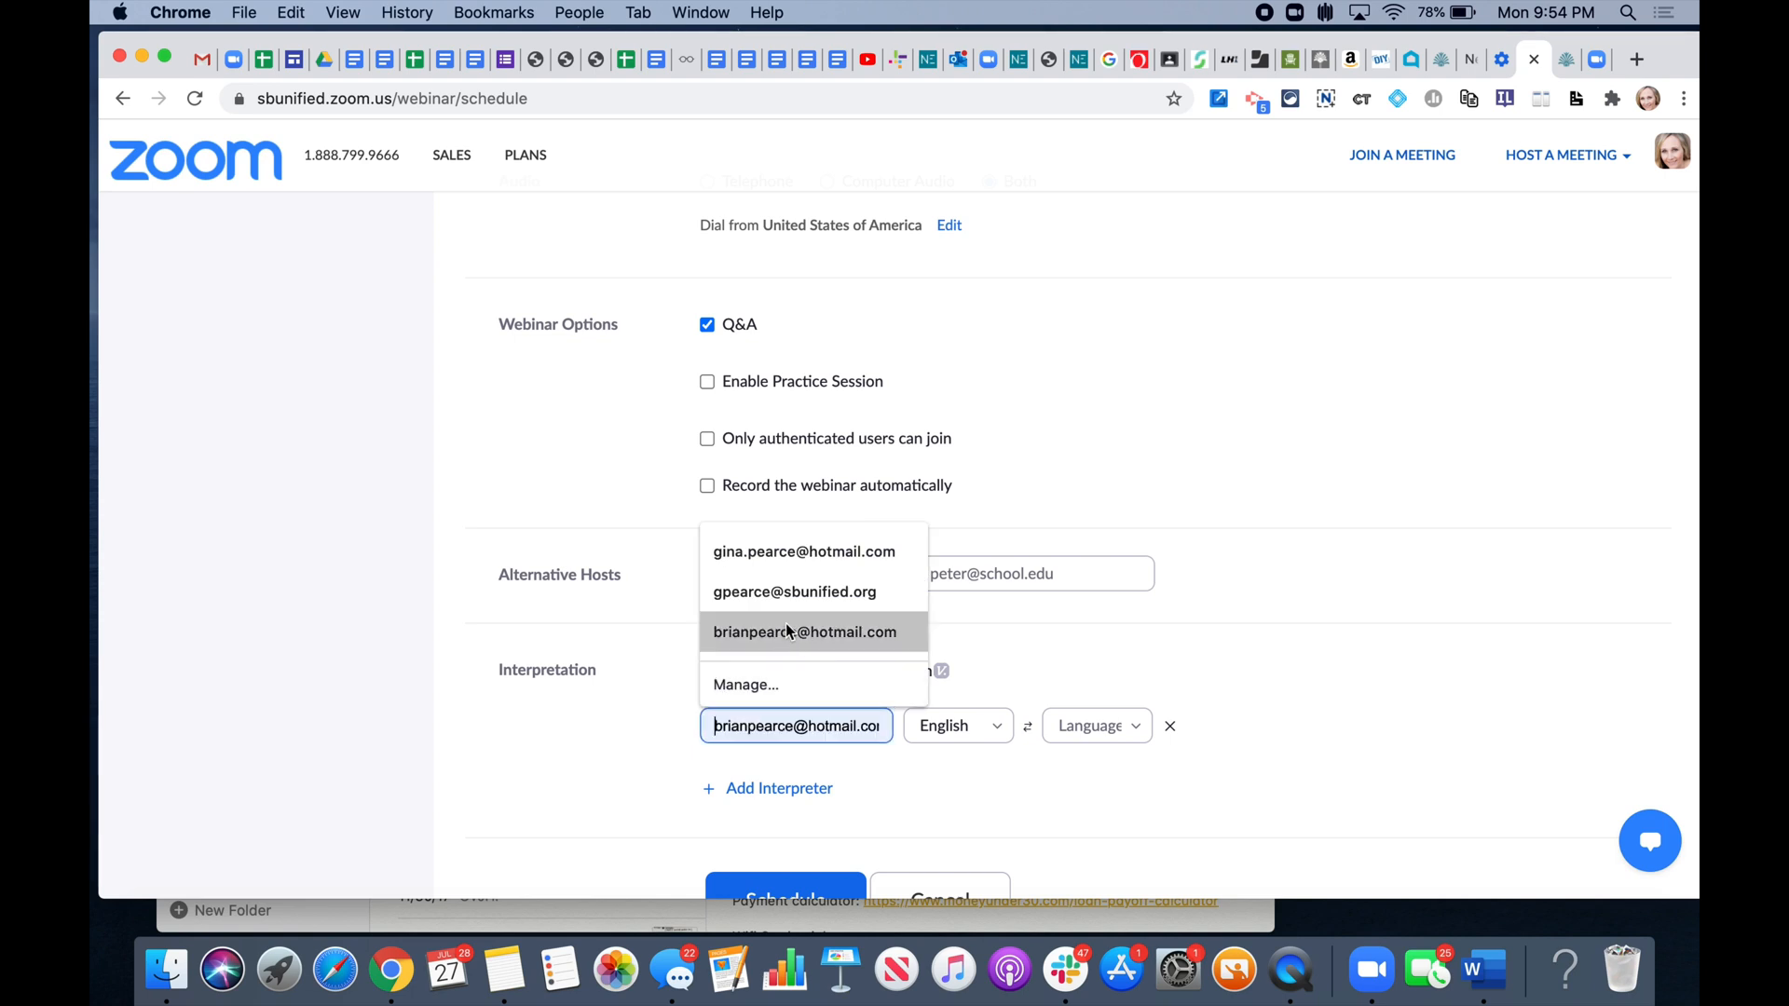
left_click(789, 559)
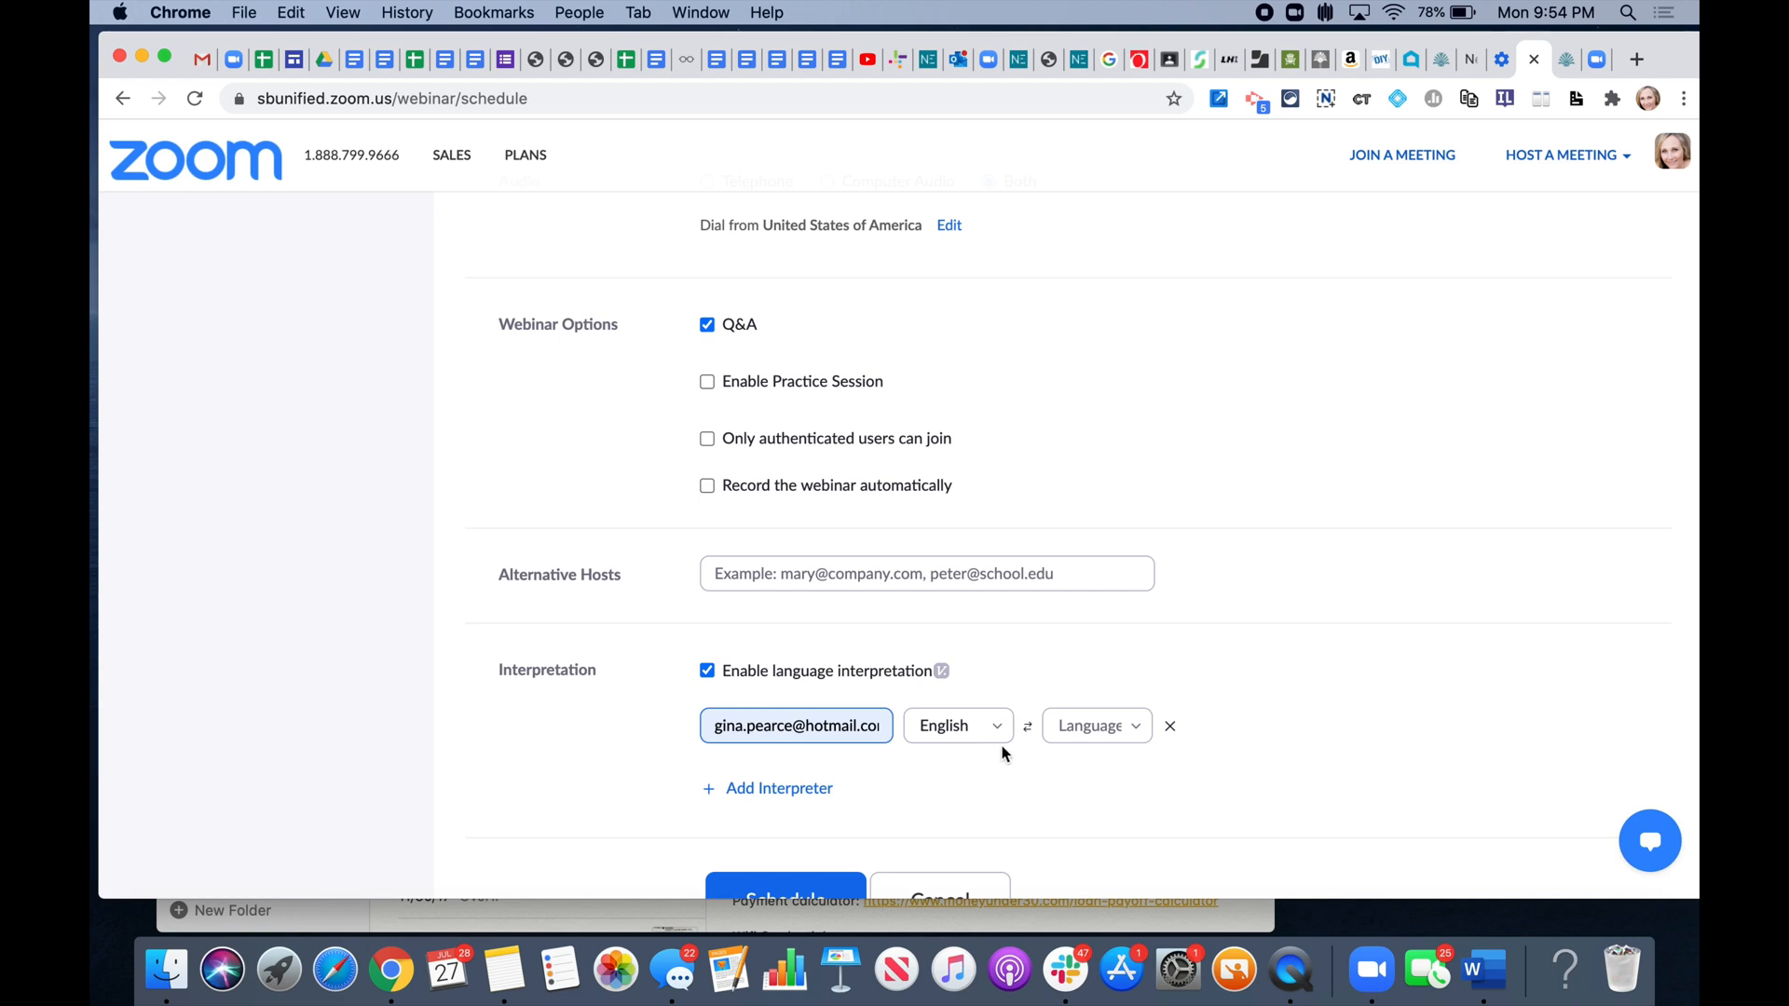
left_click(1125, 734)
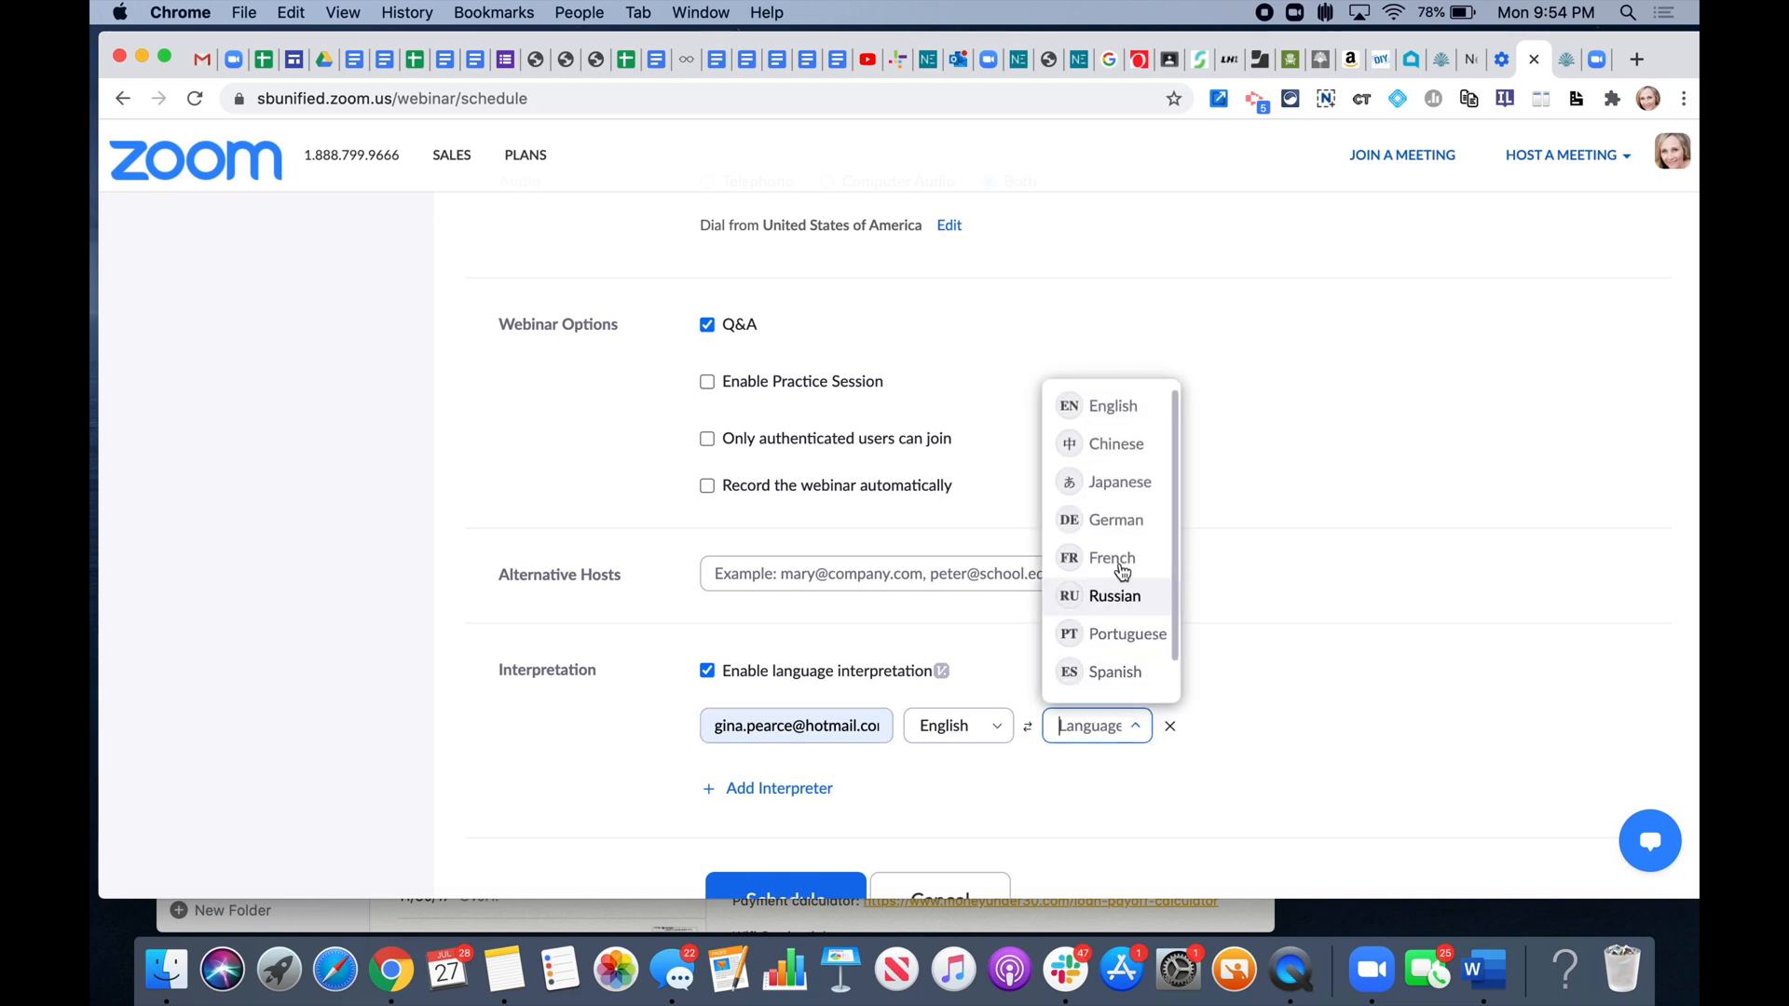
left_click(1102, 675)
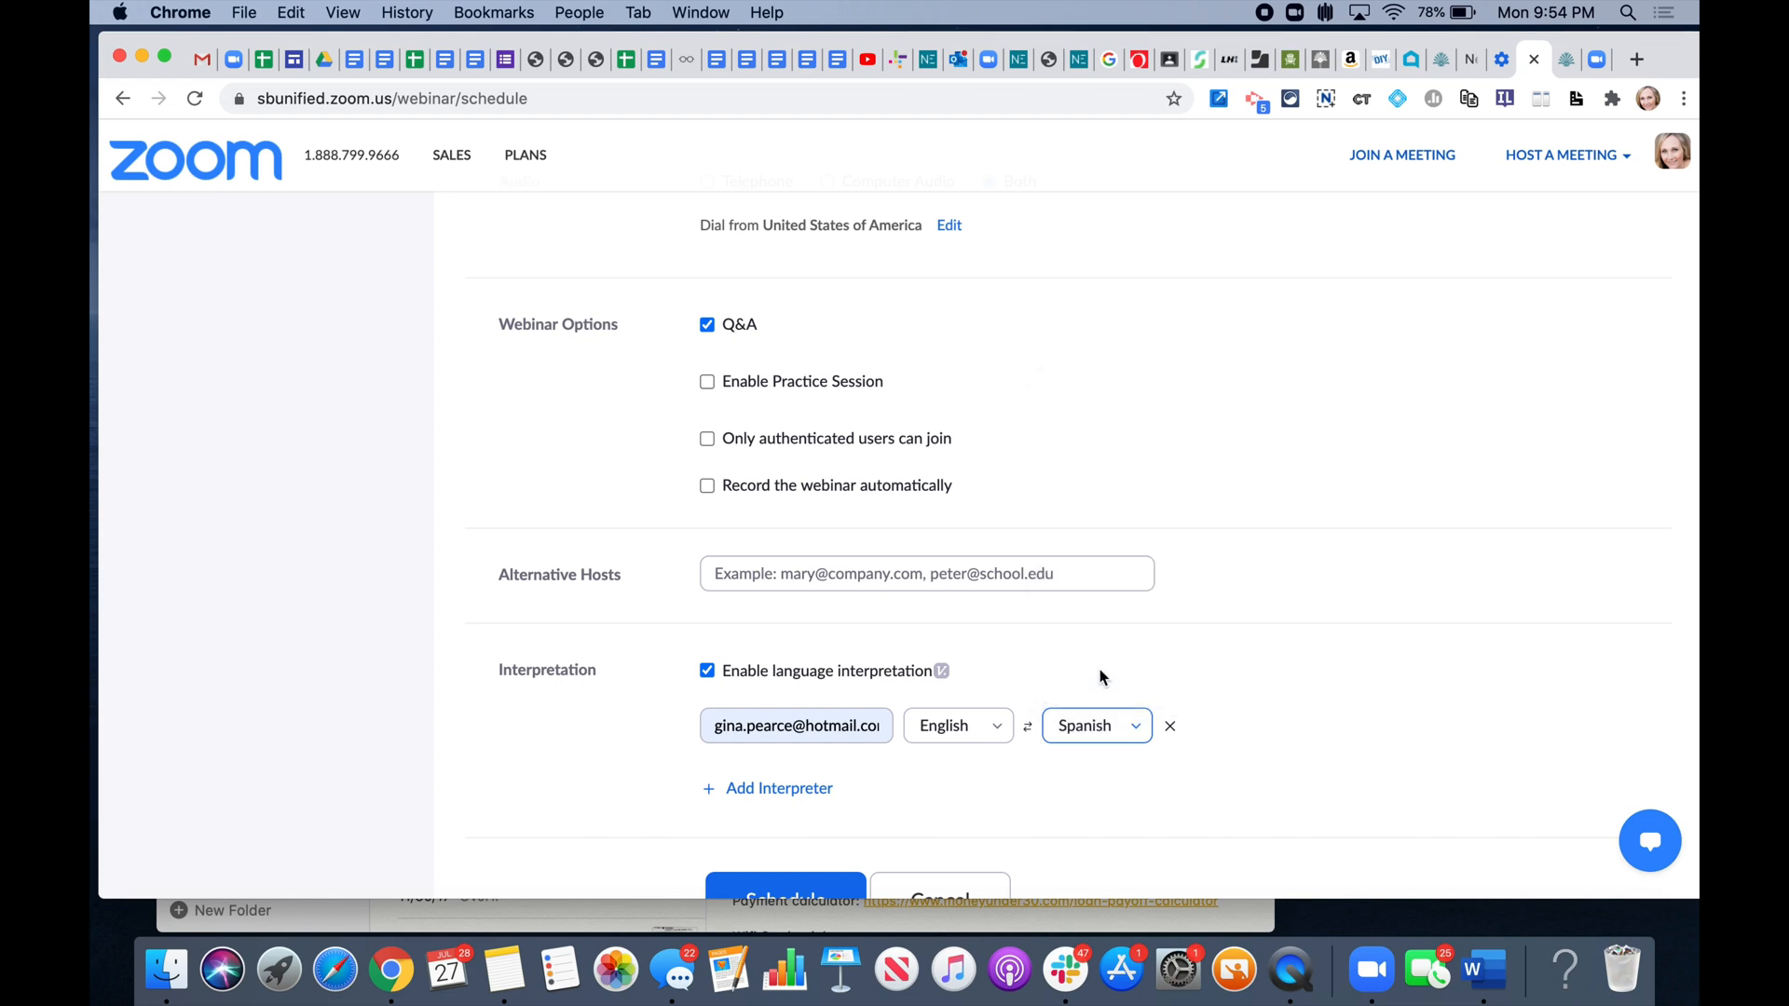
scroll(1100, 671, "down", 3)
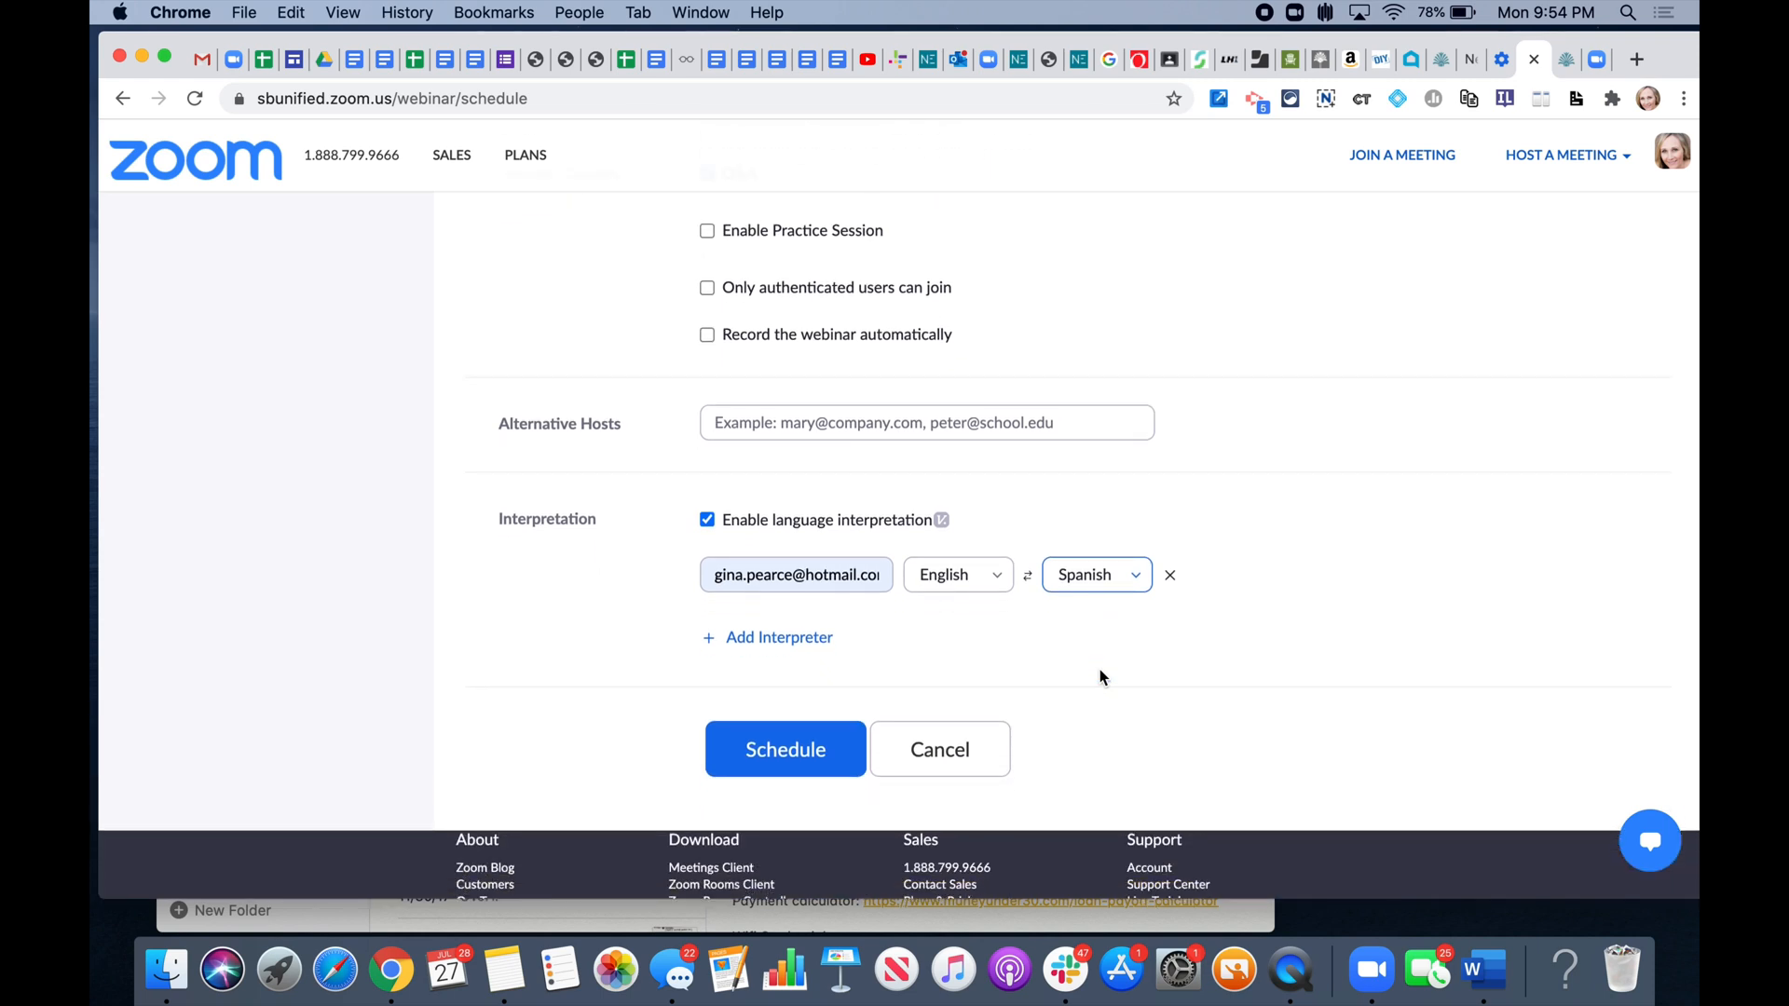
left_click(769, 746)
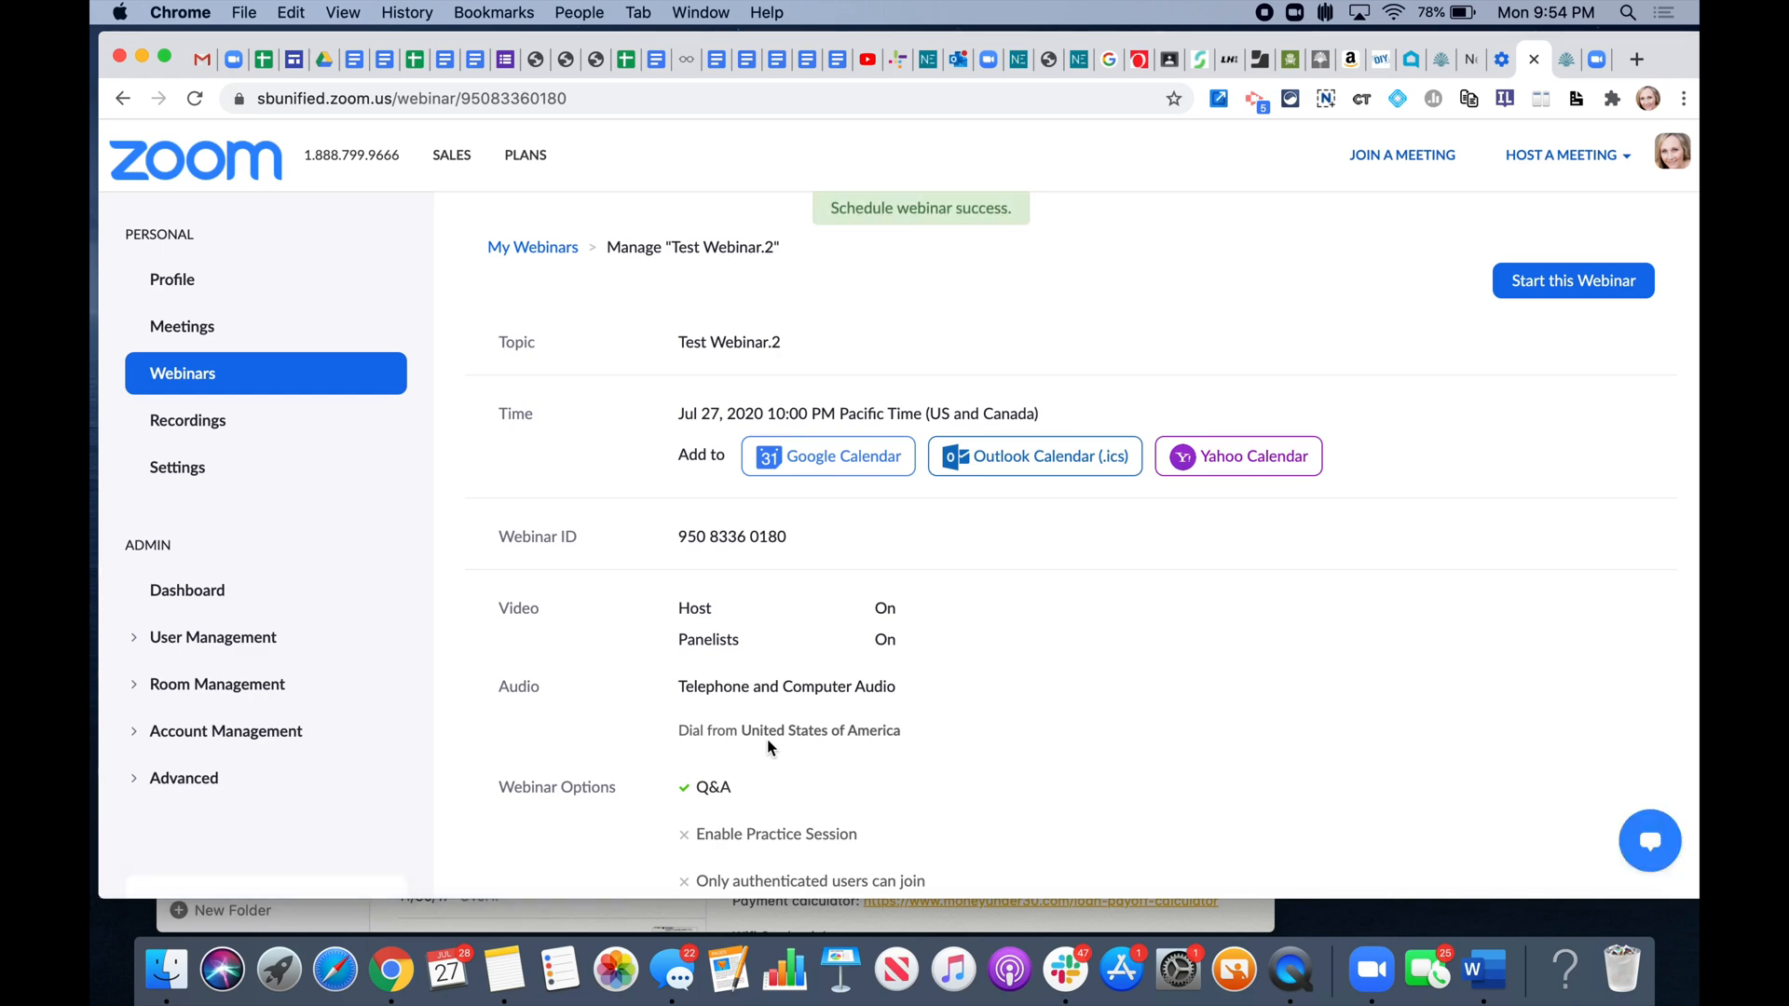
scroll(768, 745, "down", 10)
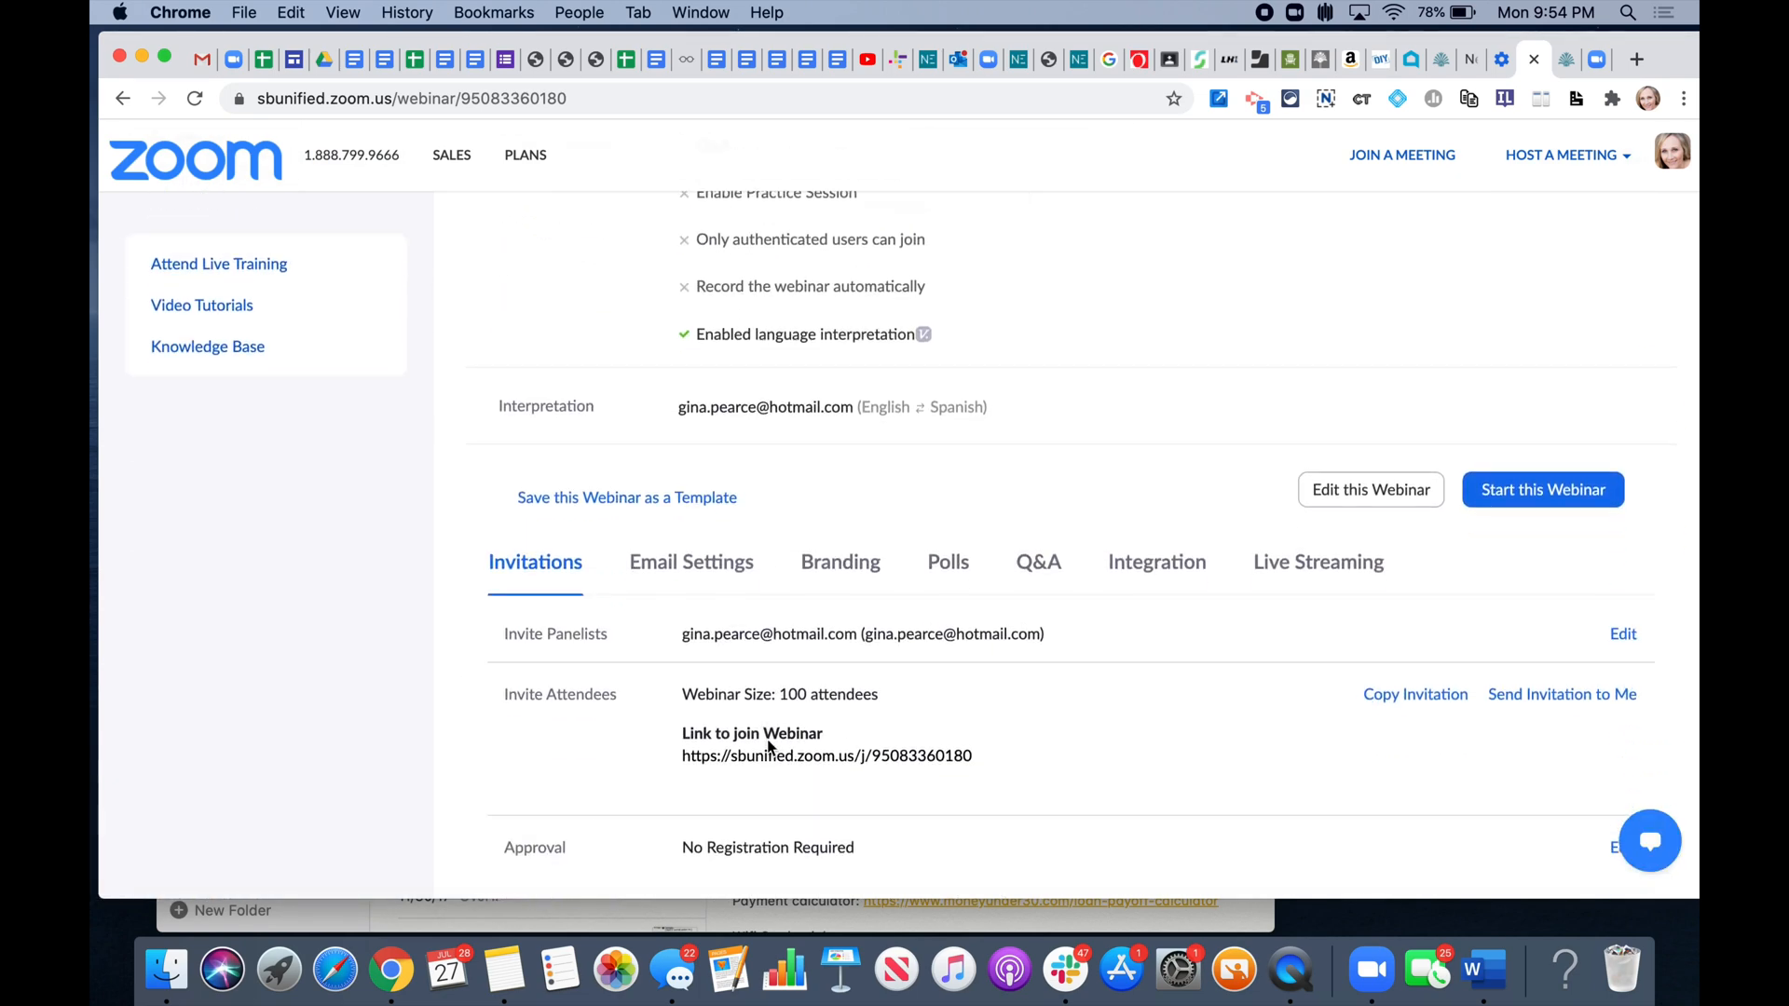
scroll(767, 745, "down", 1)
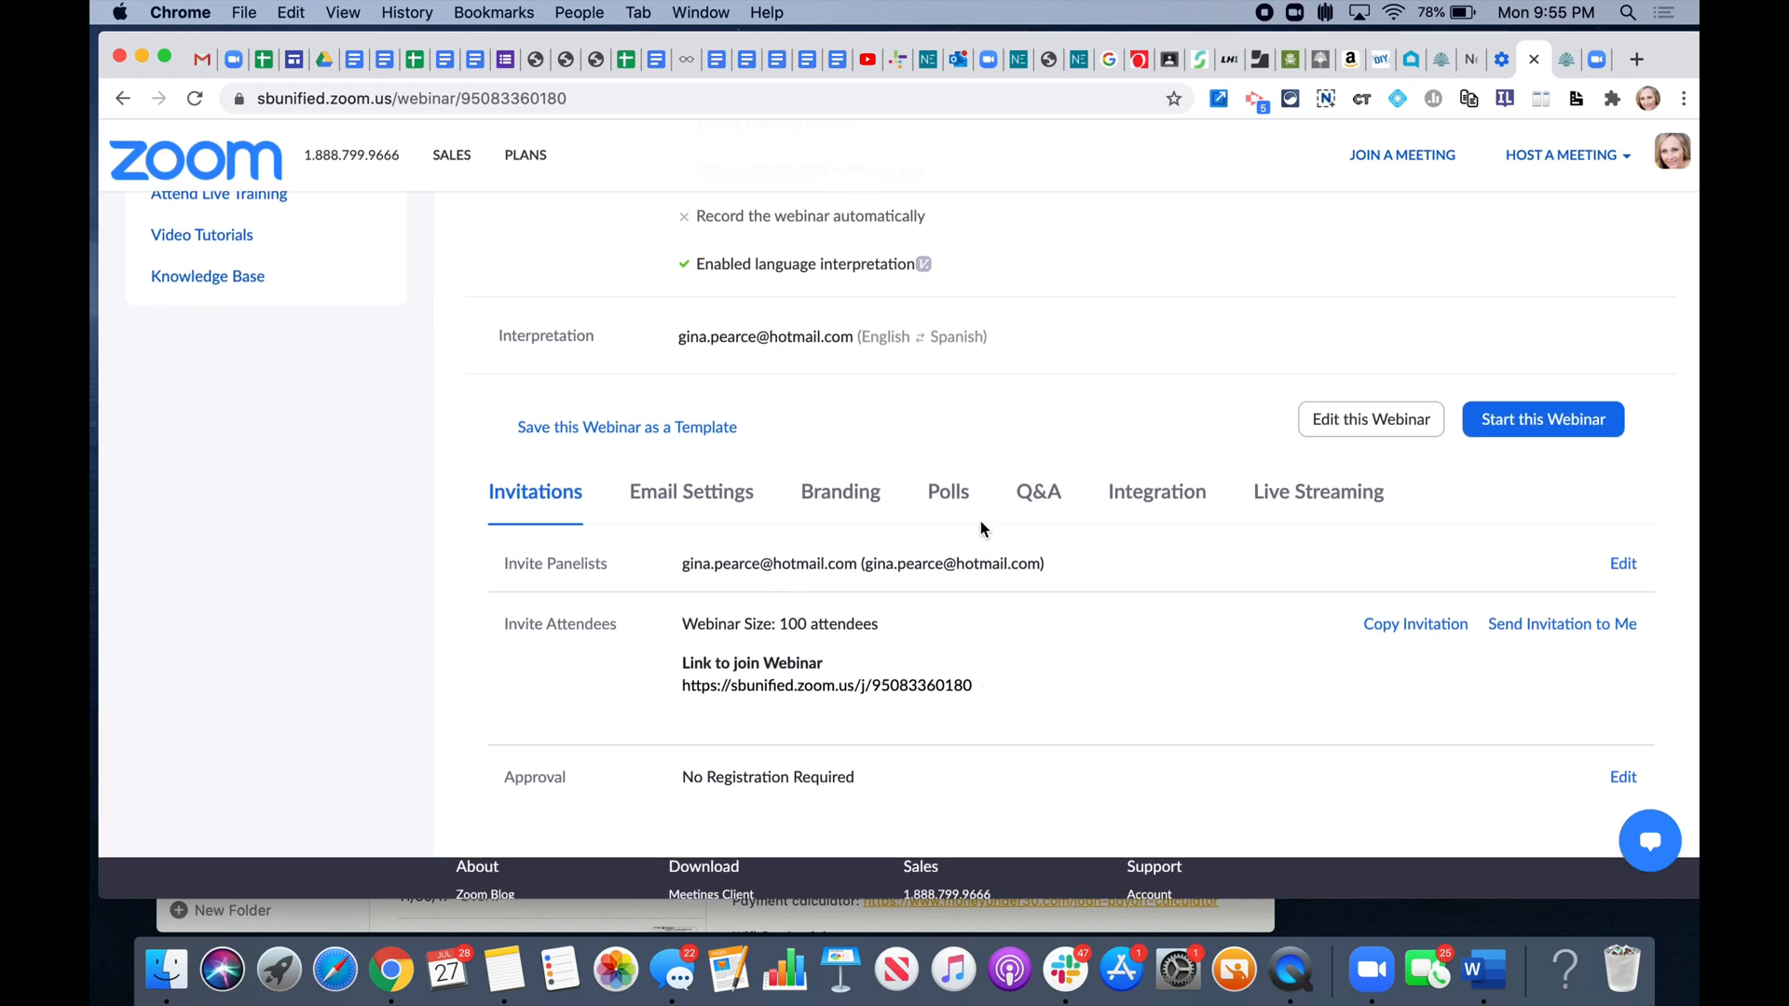
- Edit the Q&A settings so attendees can view all questions and upvote, then save
left_click(1042, 502)
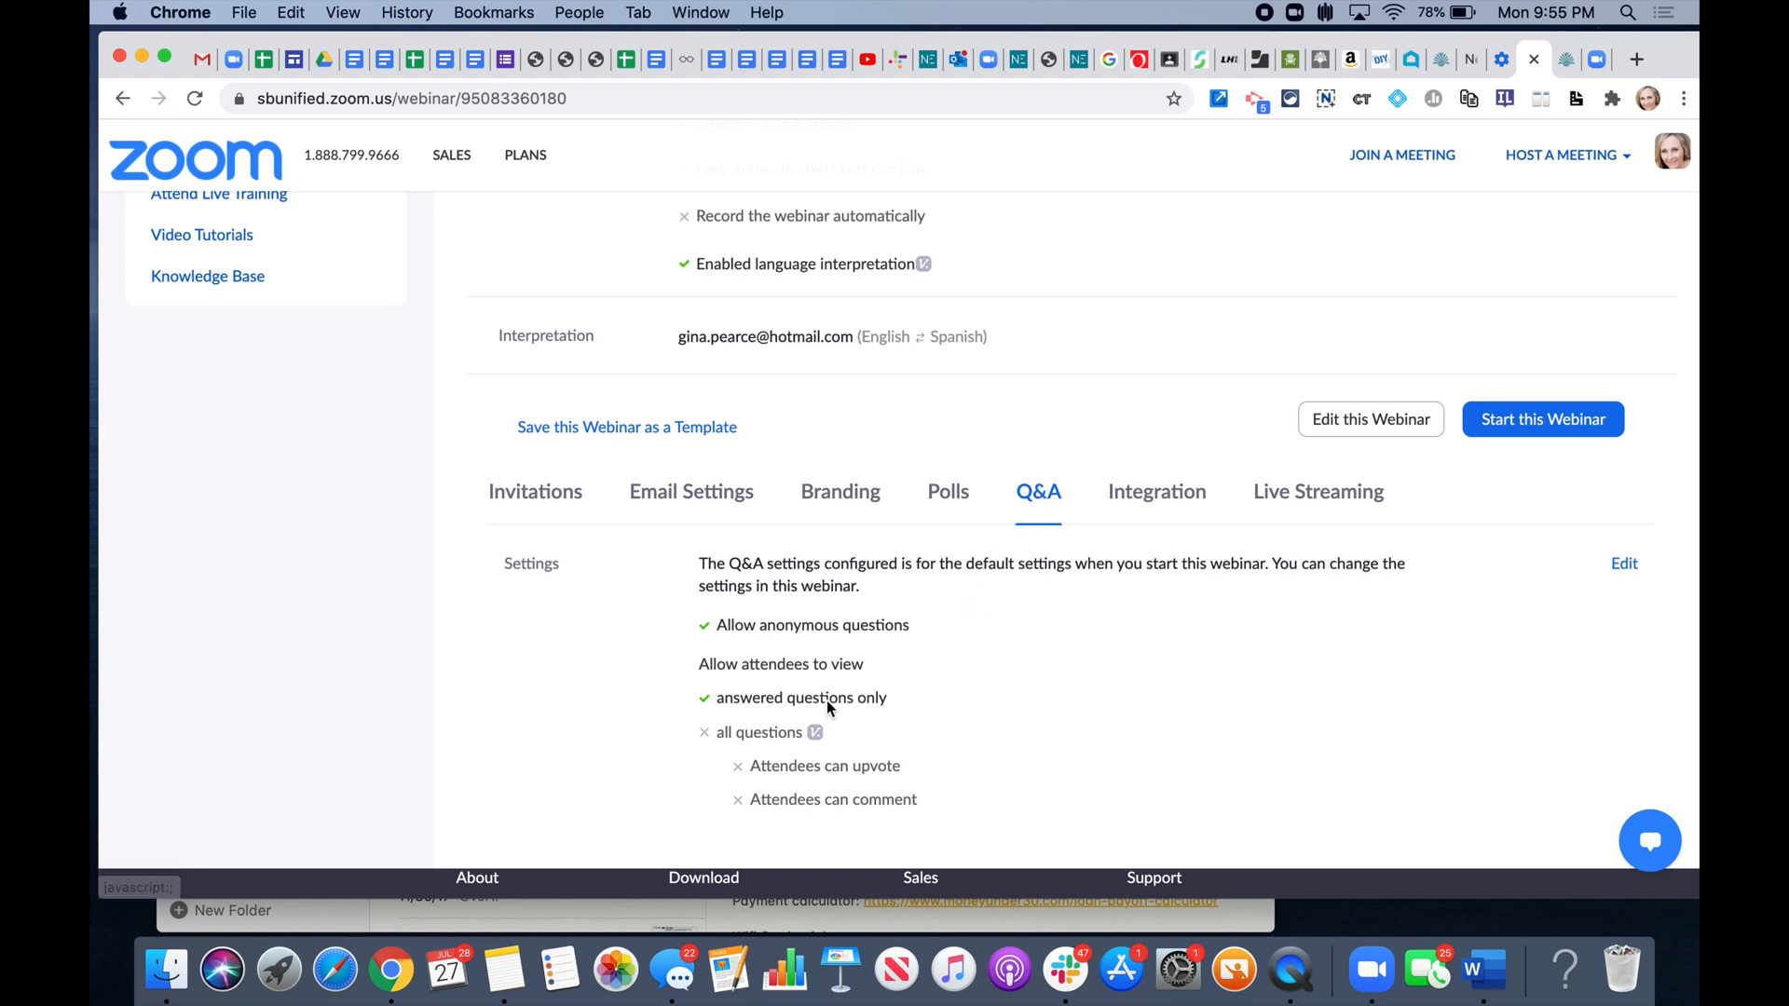
scroll(943, 691, "down", 2)
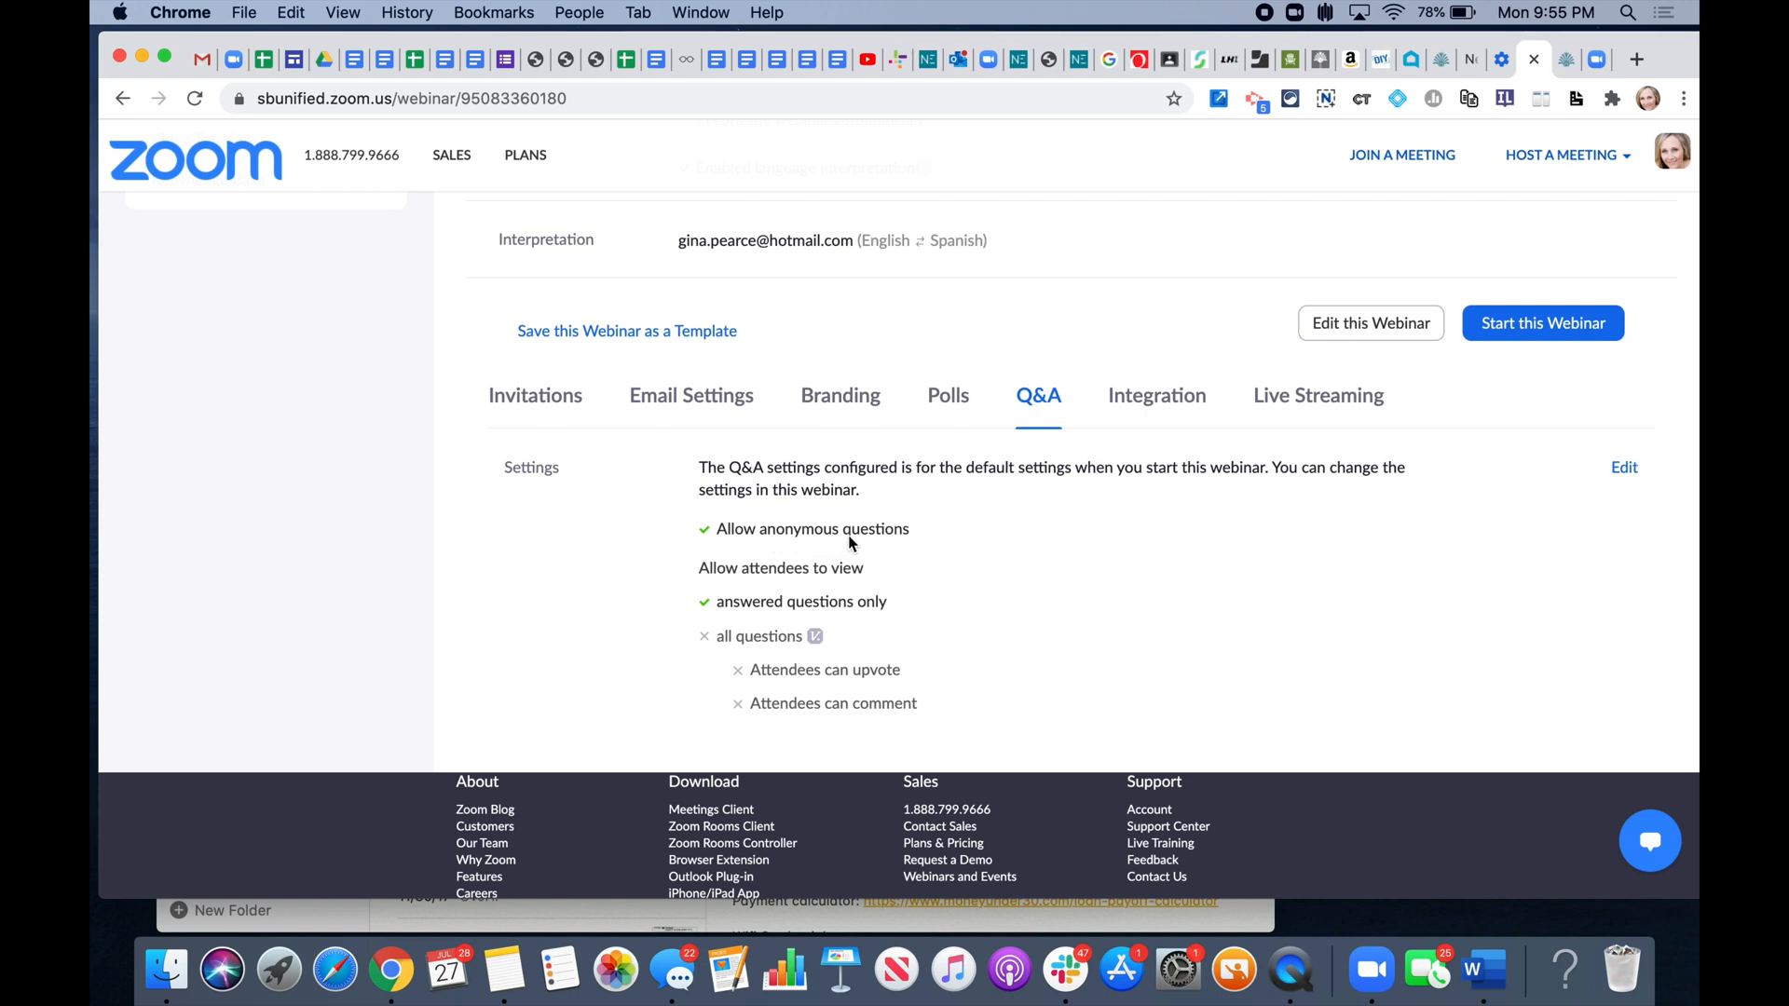
left_click(1624, 470)
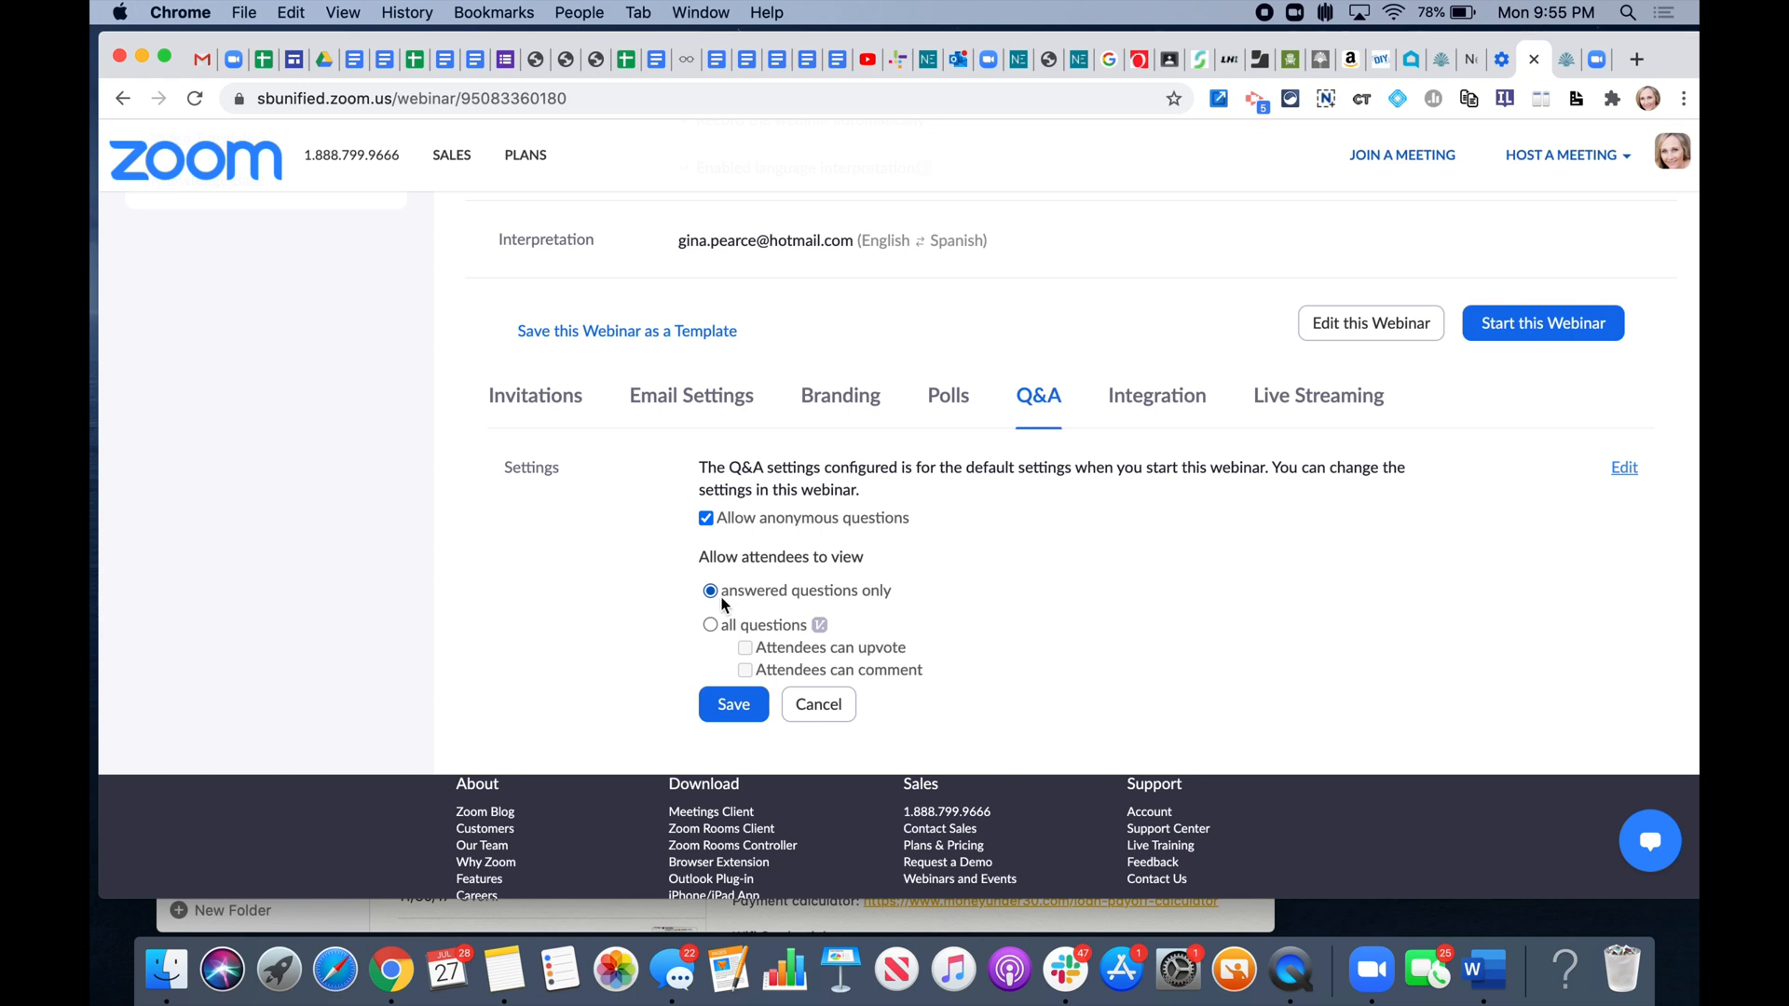
left_click(711, 625)
left_click(746, 649)
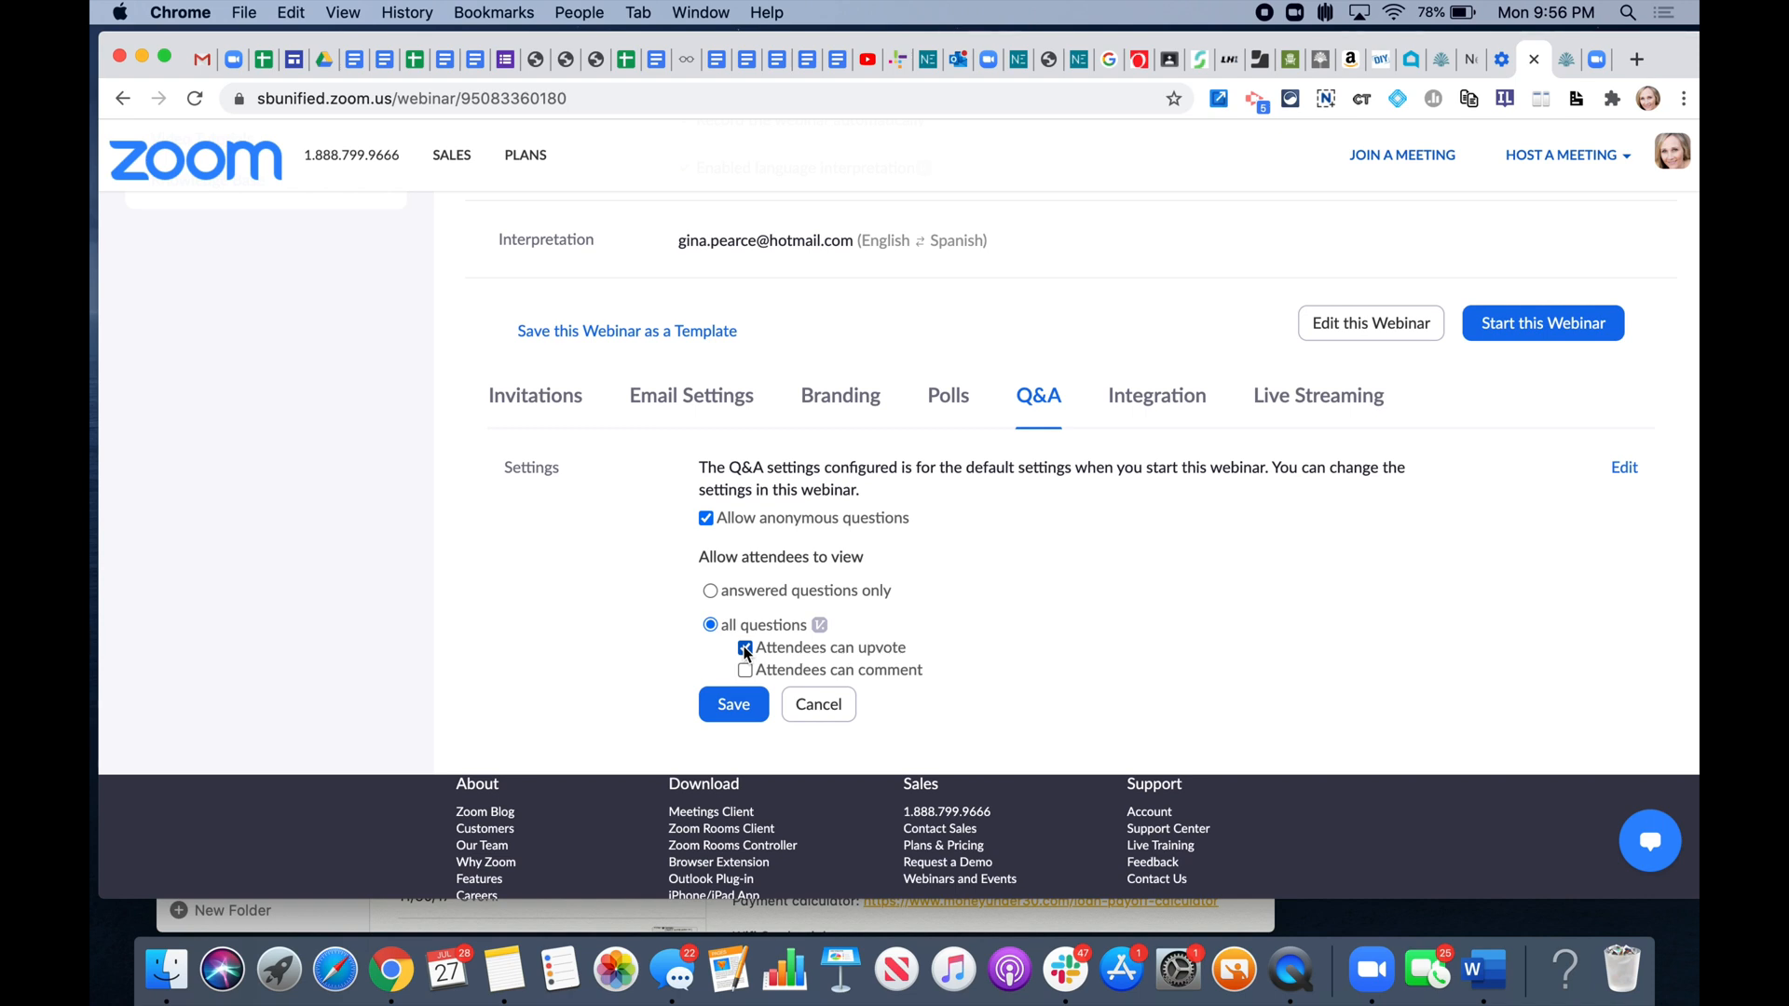
left_click(739, 711)
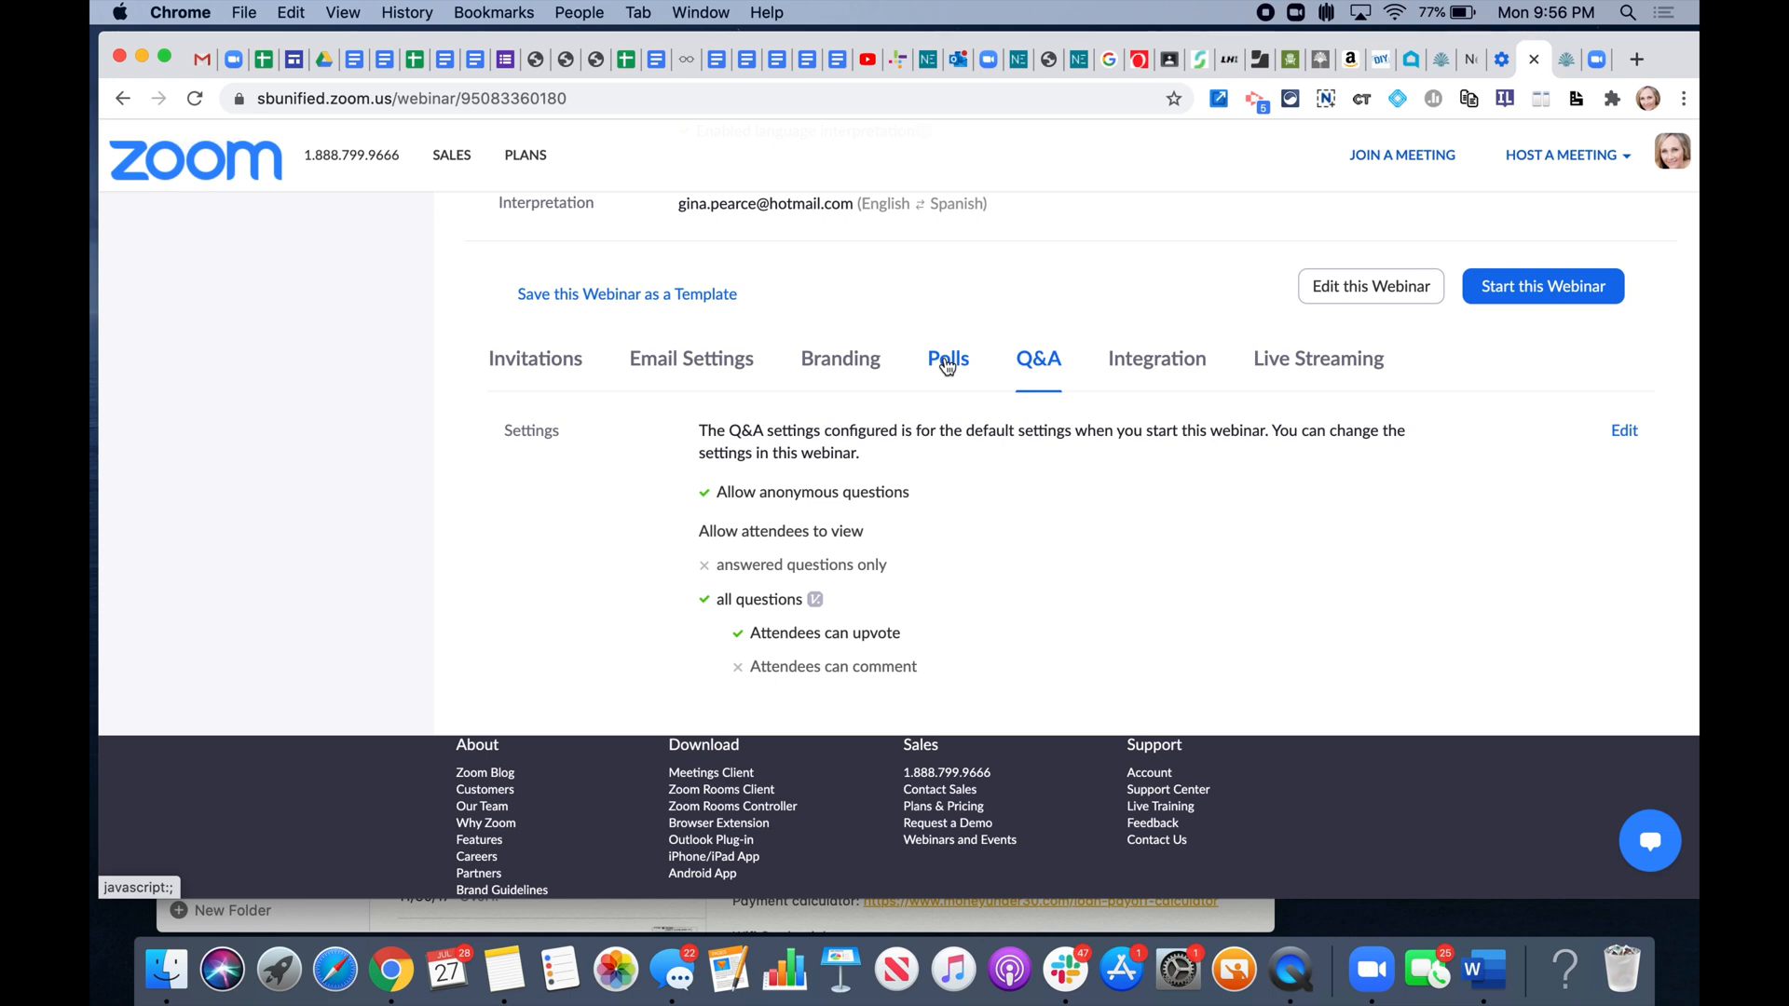
- Add a new webinar poll titled 'Ice Breaker'
left_click(947, 363)
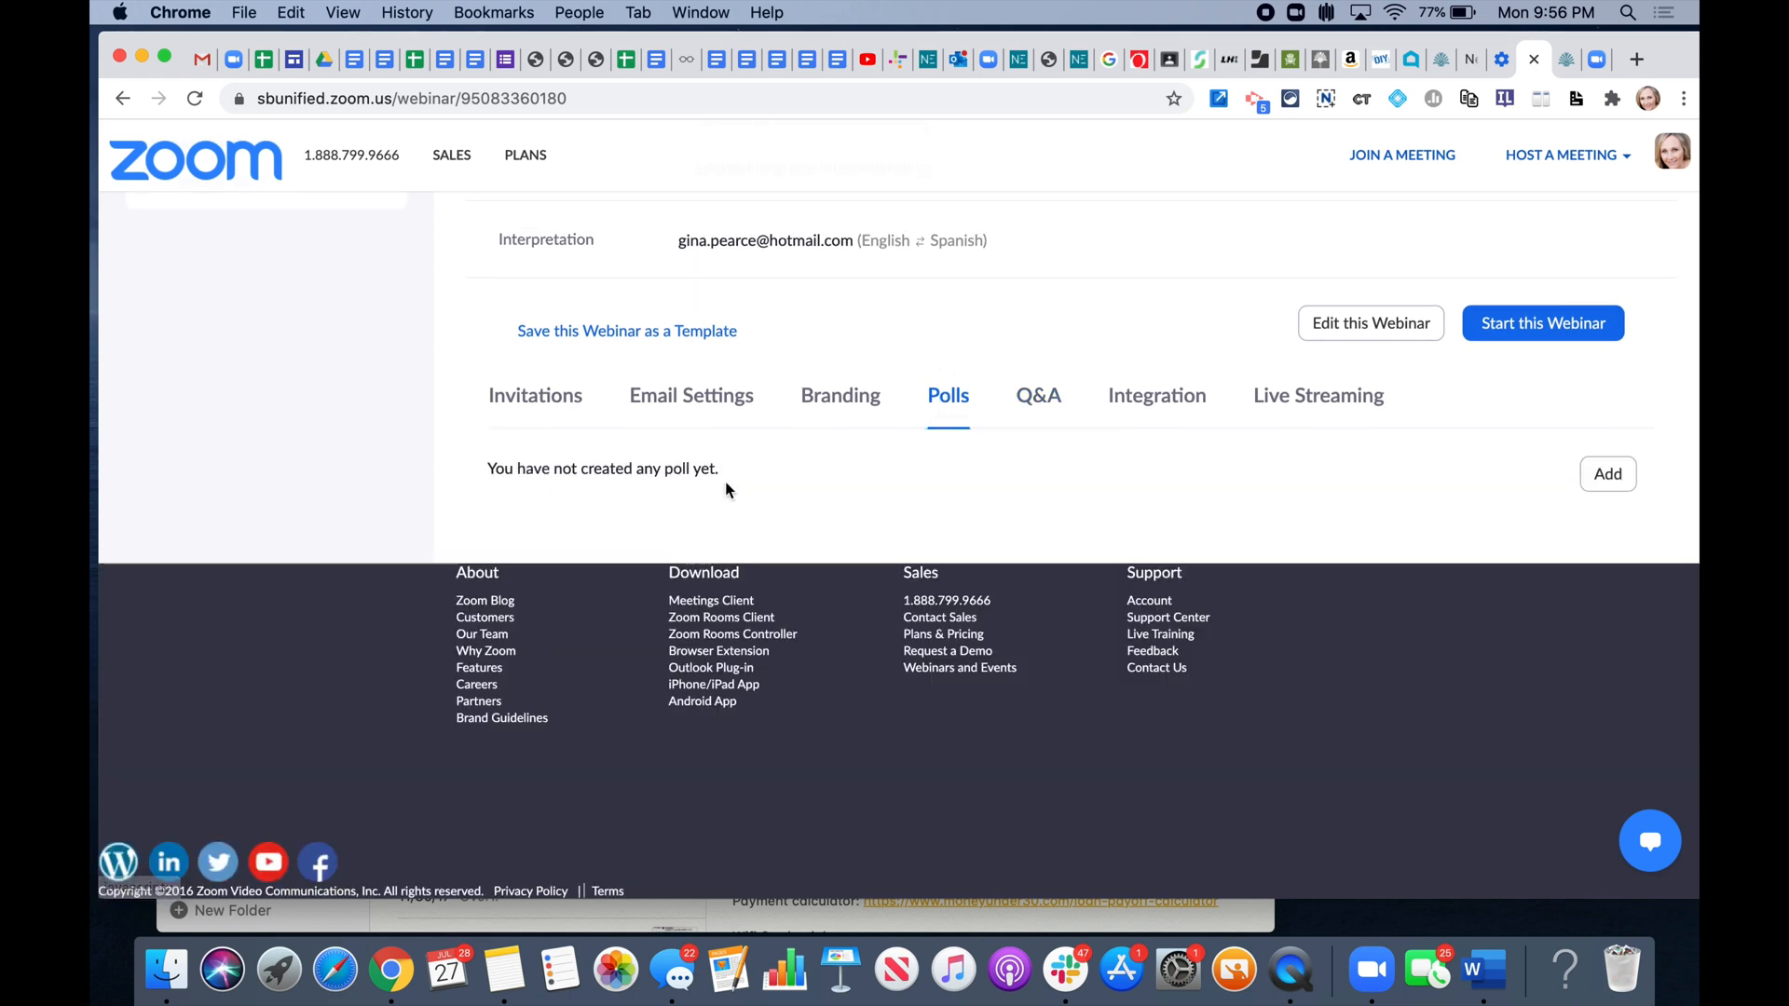
left_click(1609, 477)
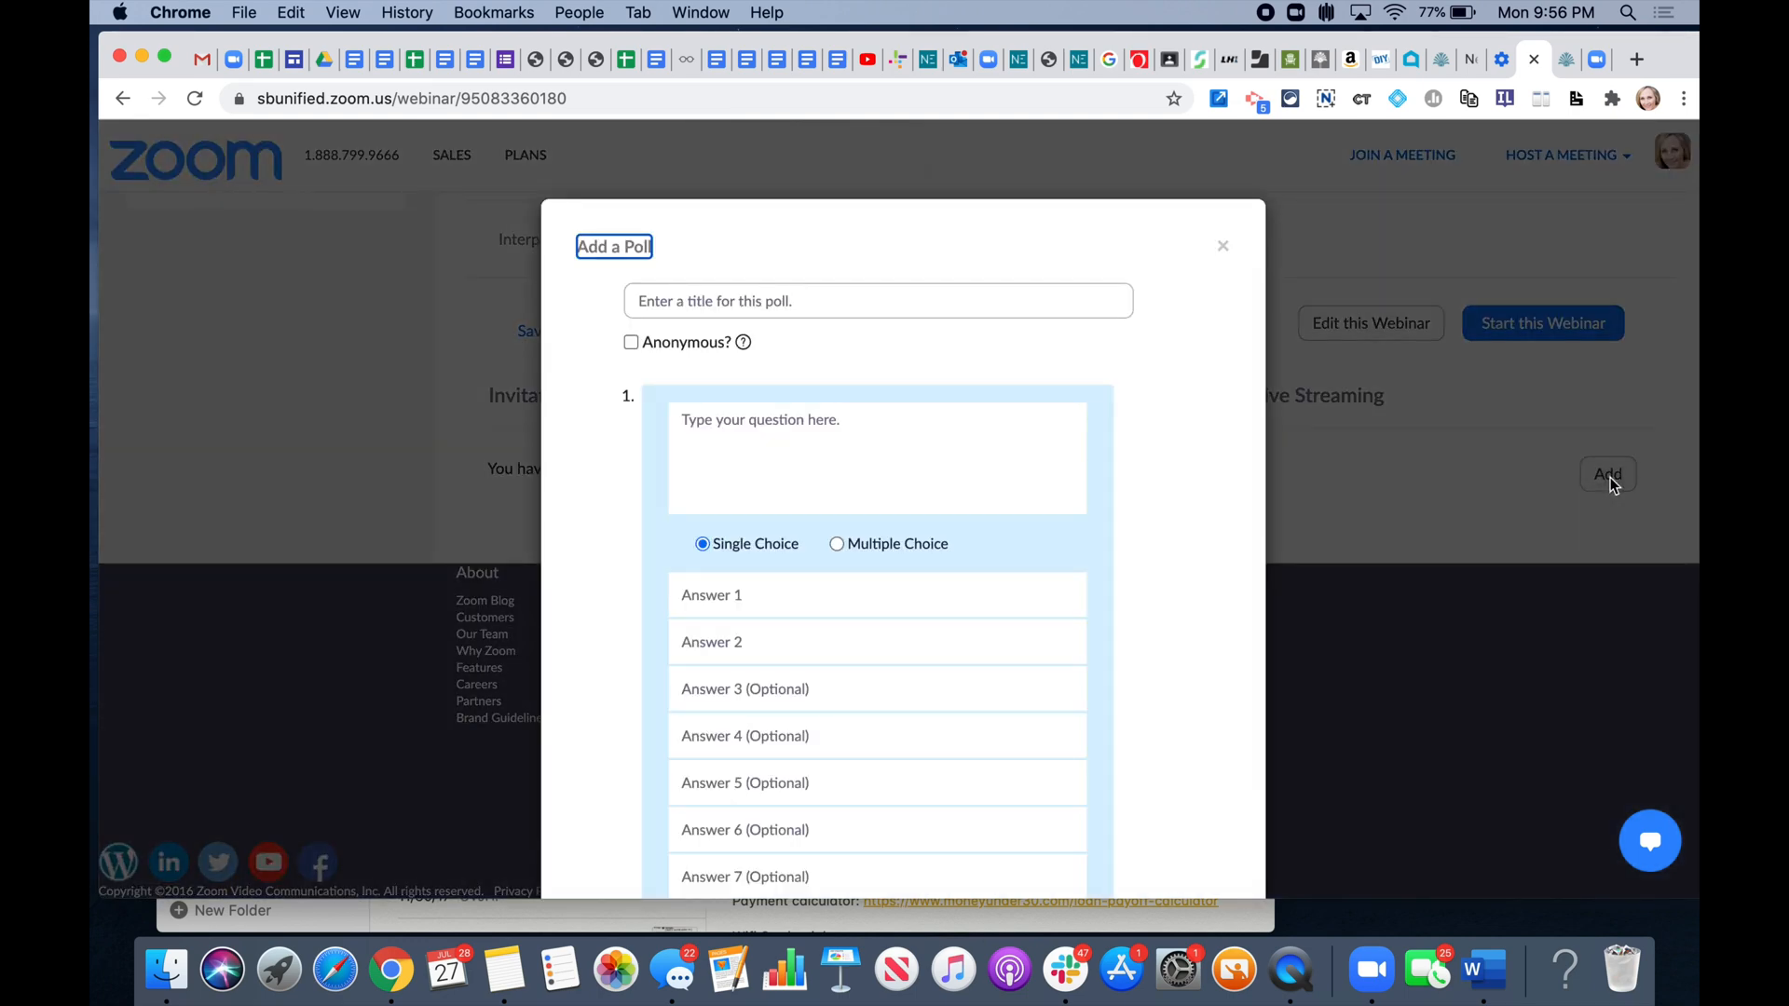
left_click(695, 299)
type("Ice")
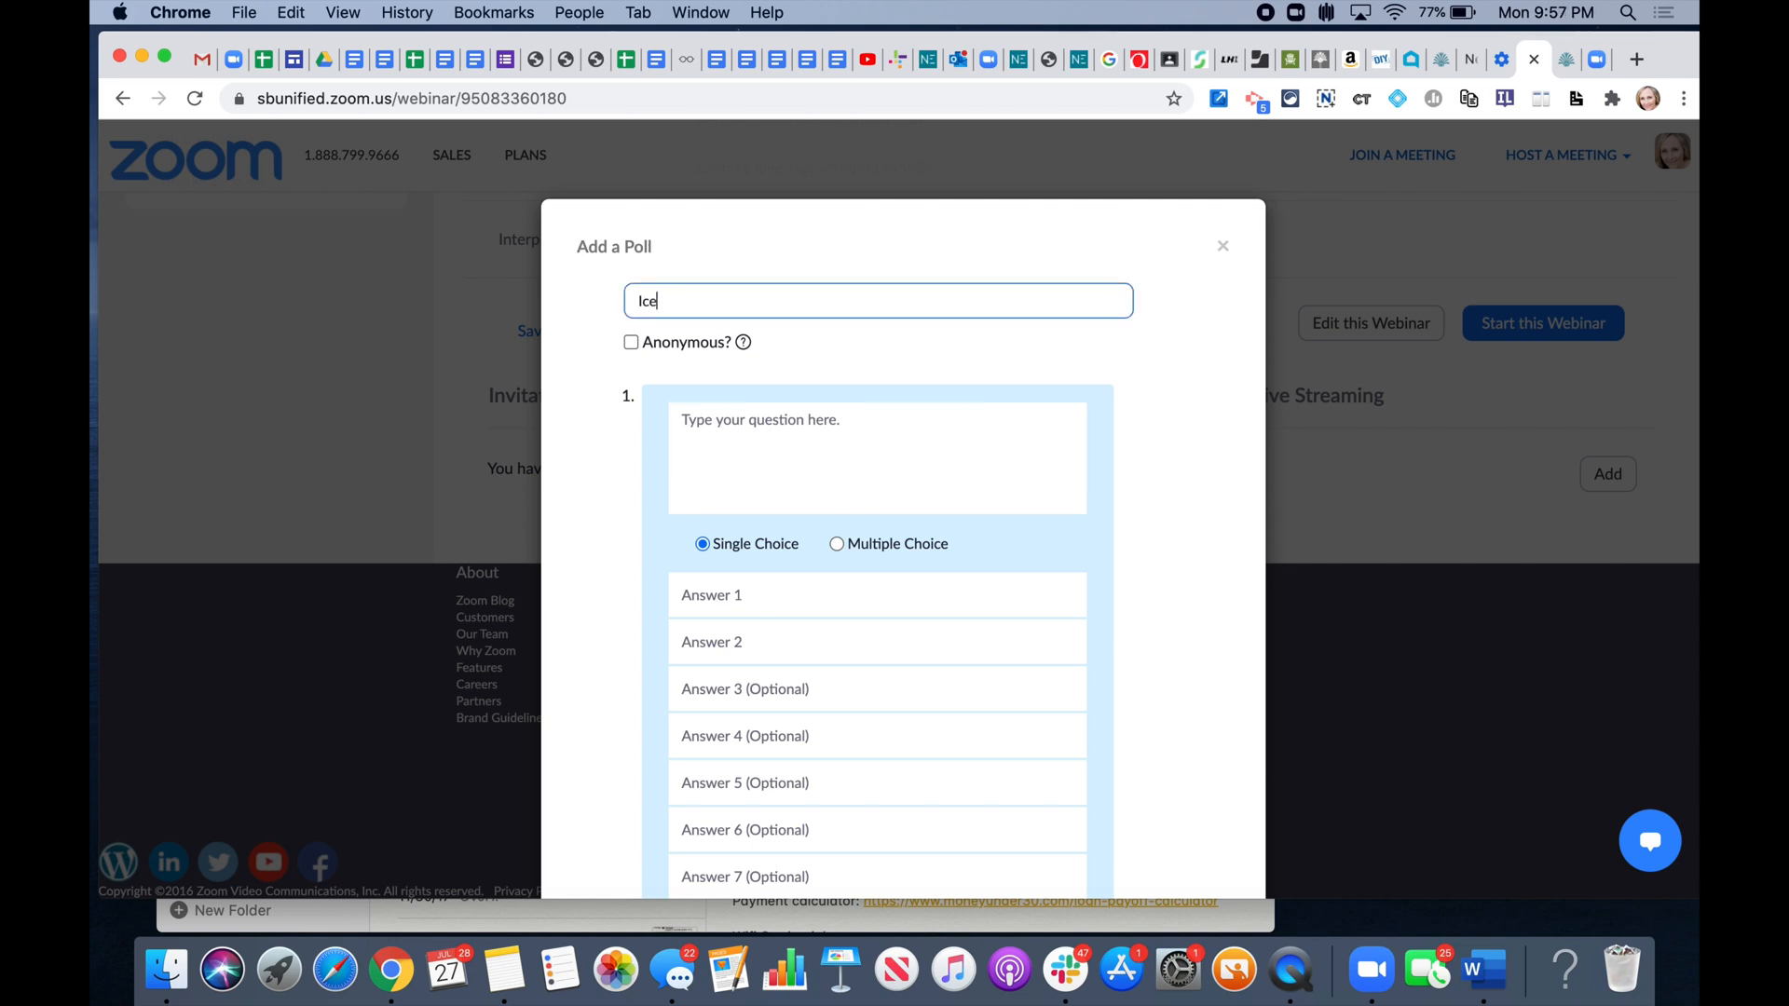
type(" Breaker")
- Enter the poll question 'How long have you been a parent at this school?'
left_click(719, 429)
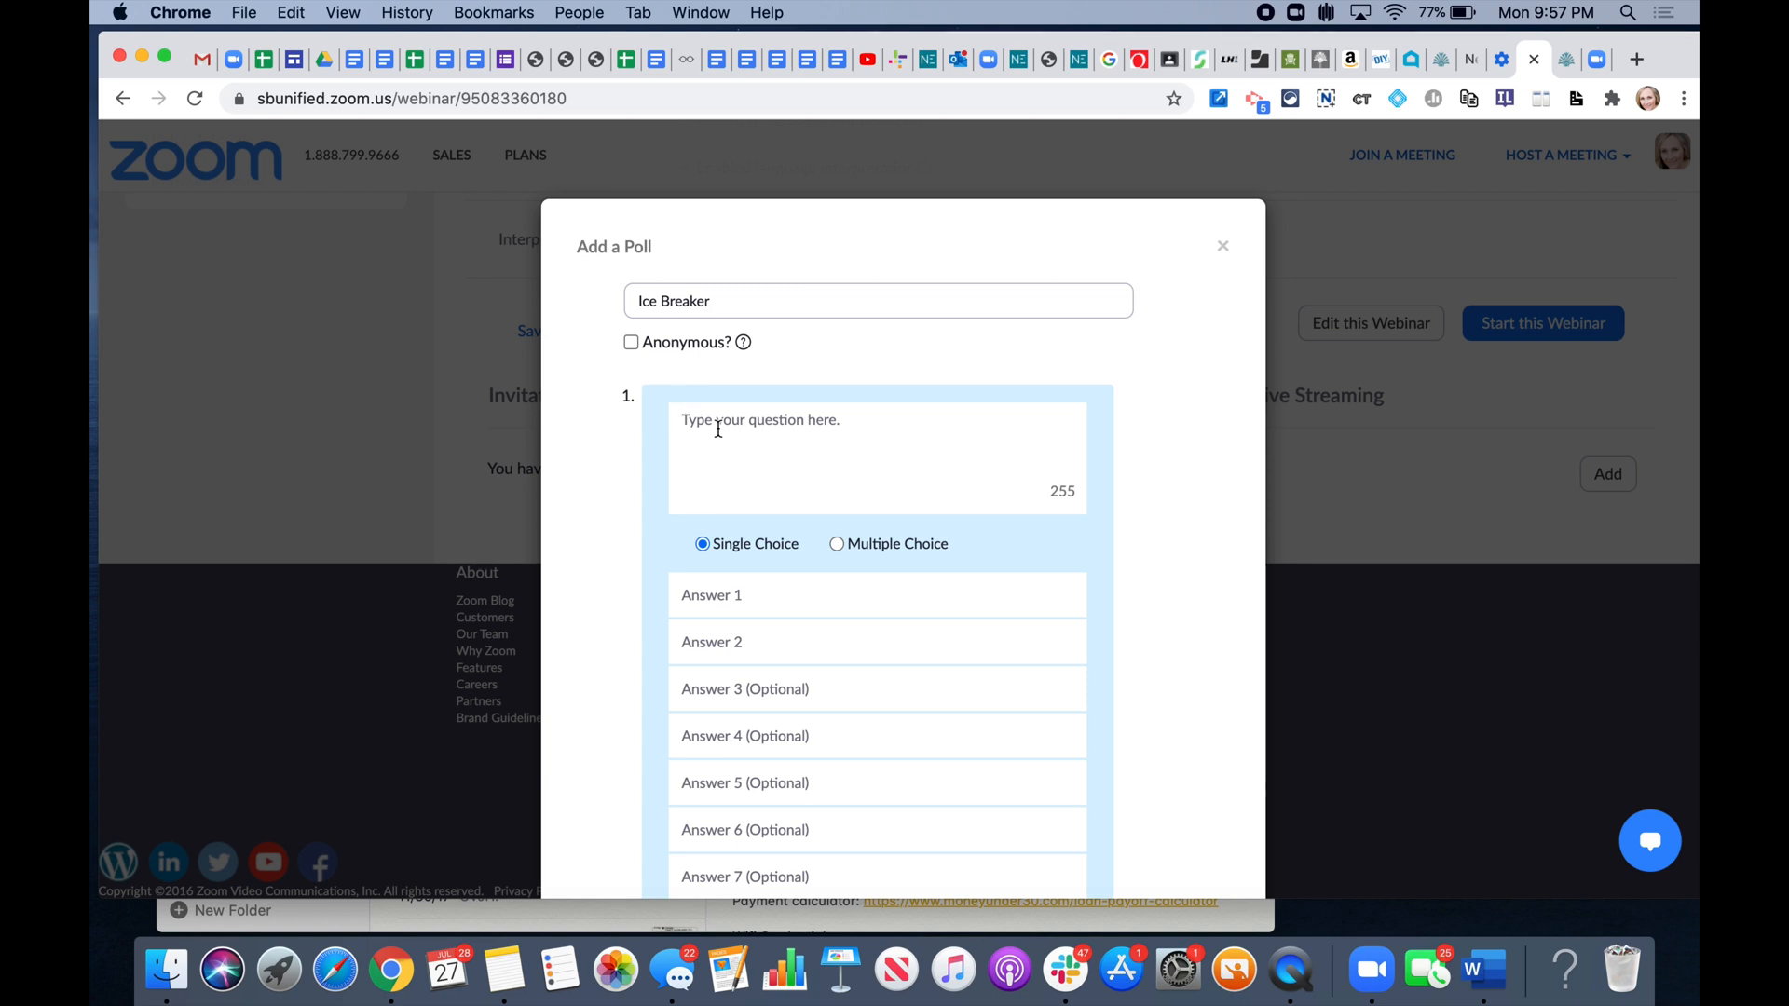
type("How long have you been a parent at this school?")
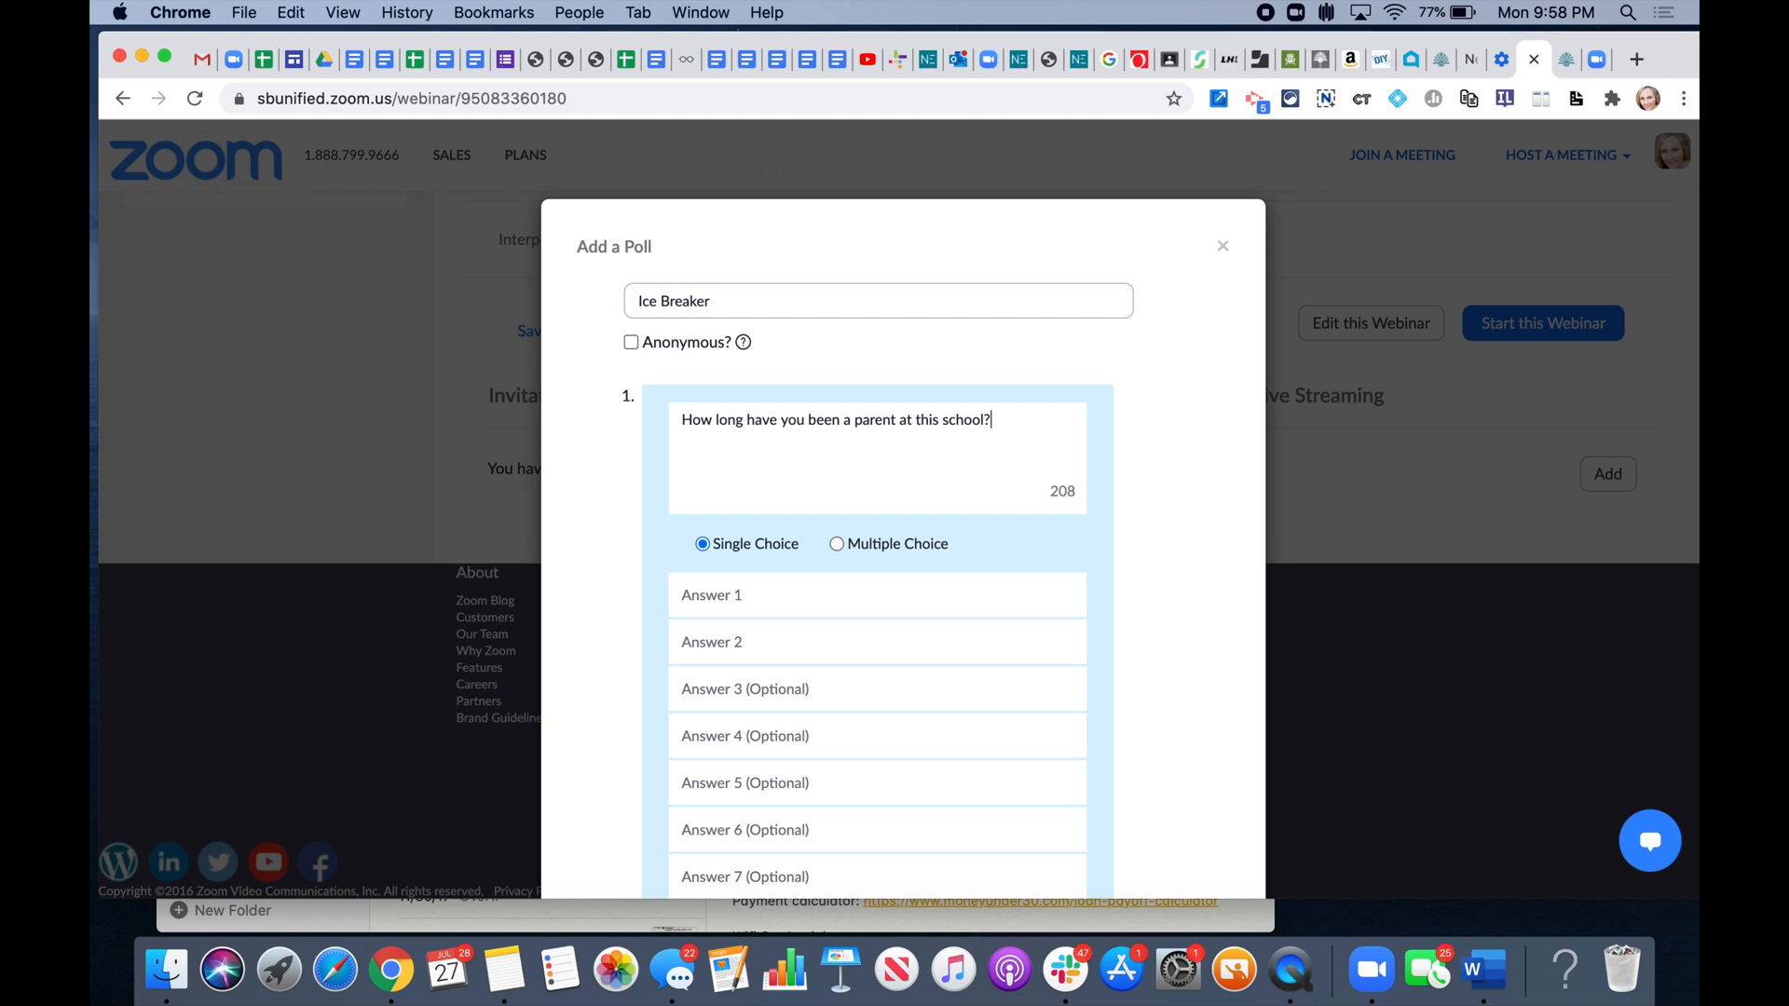
left_click(734, 606)
- Fill in the answers from 'I'm a newbee', '1-3 years' to '10+ years (I'm a veteran!)' and save
type("I'm a newbee")
left_click(726, 652)
type("1-3 ")
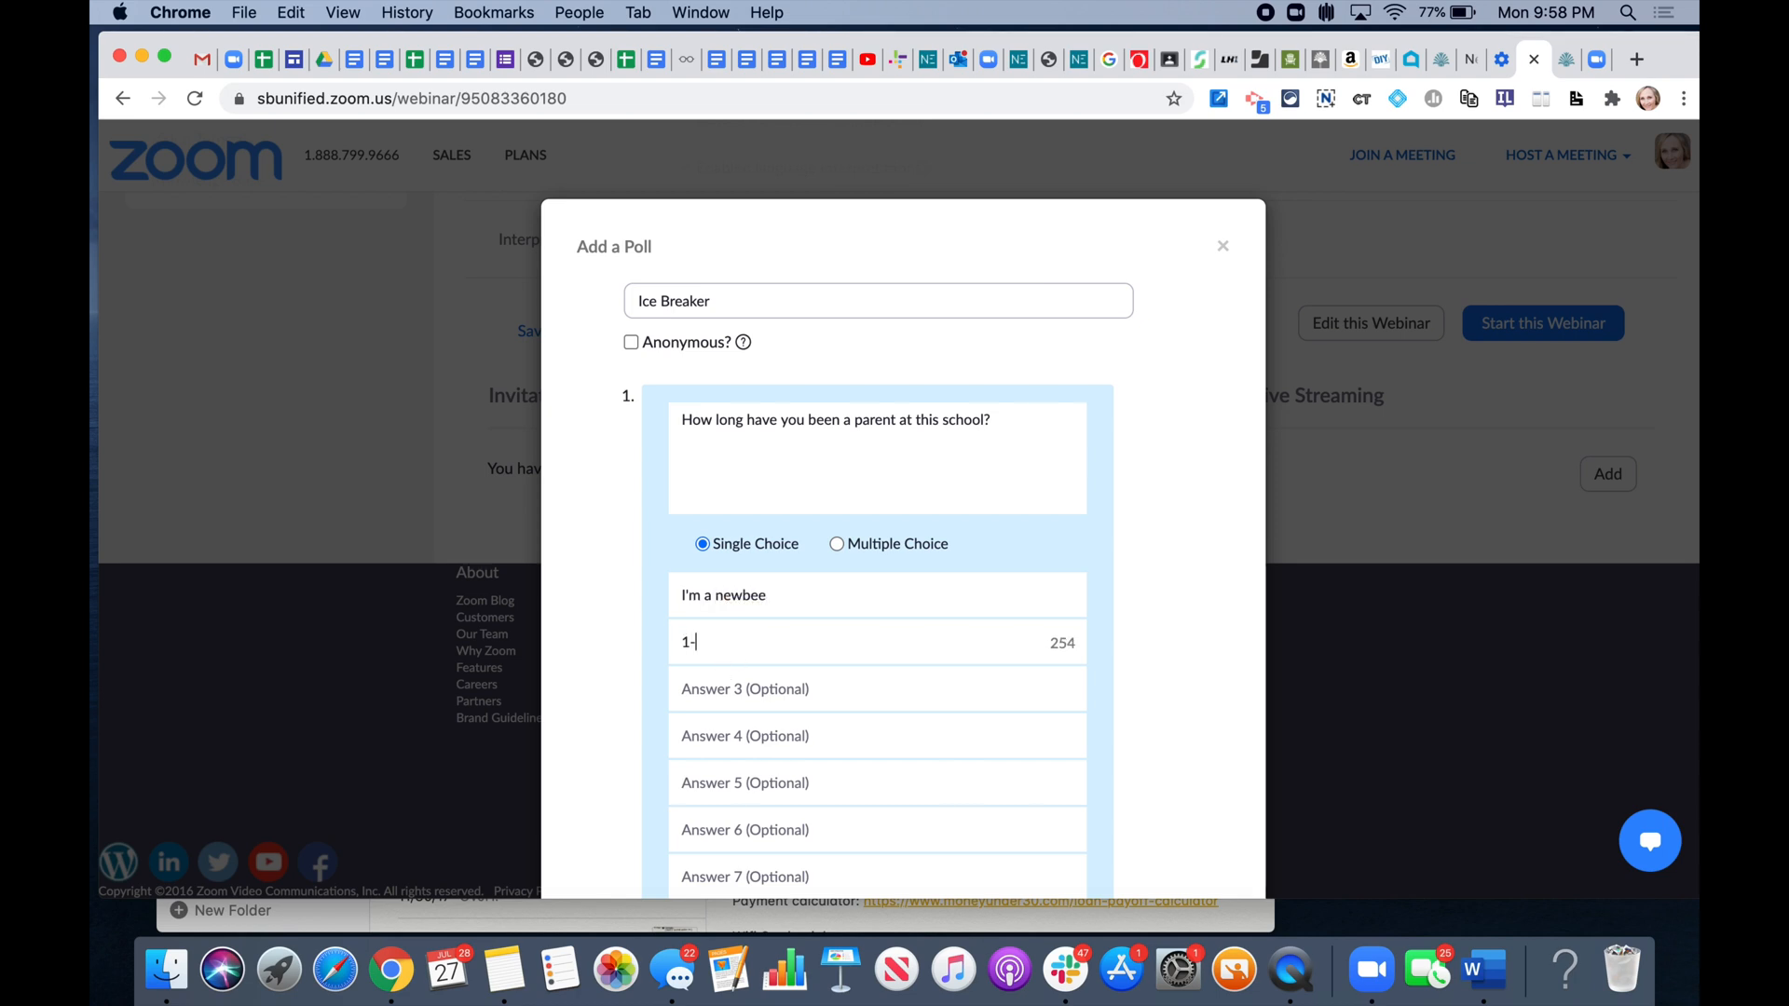
type("years")
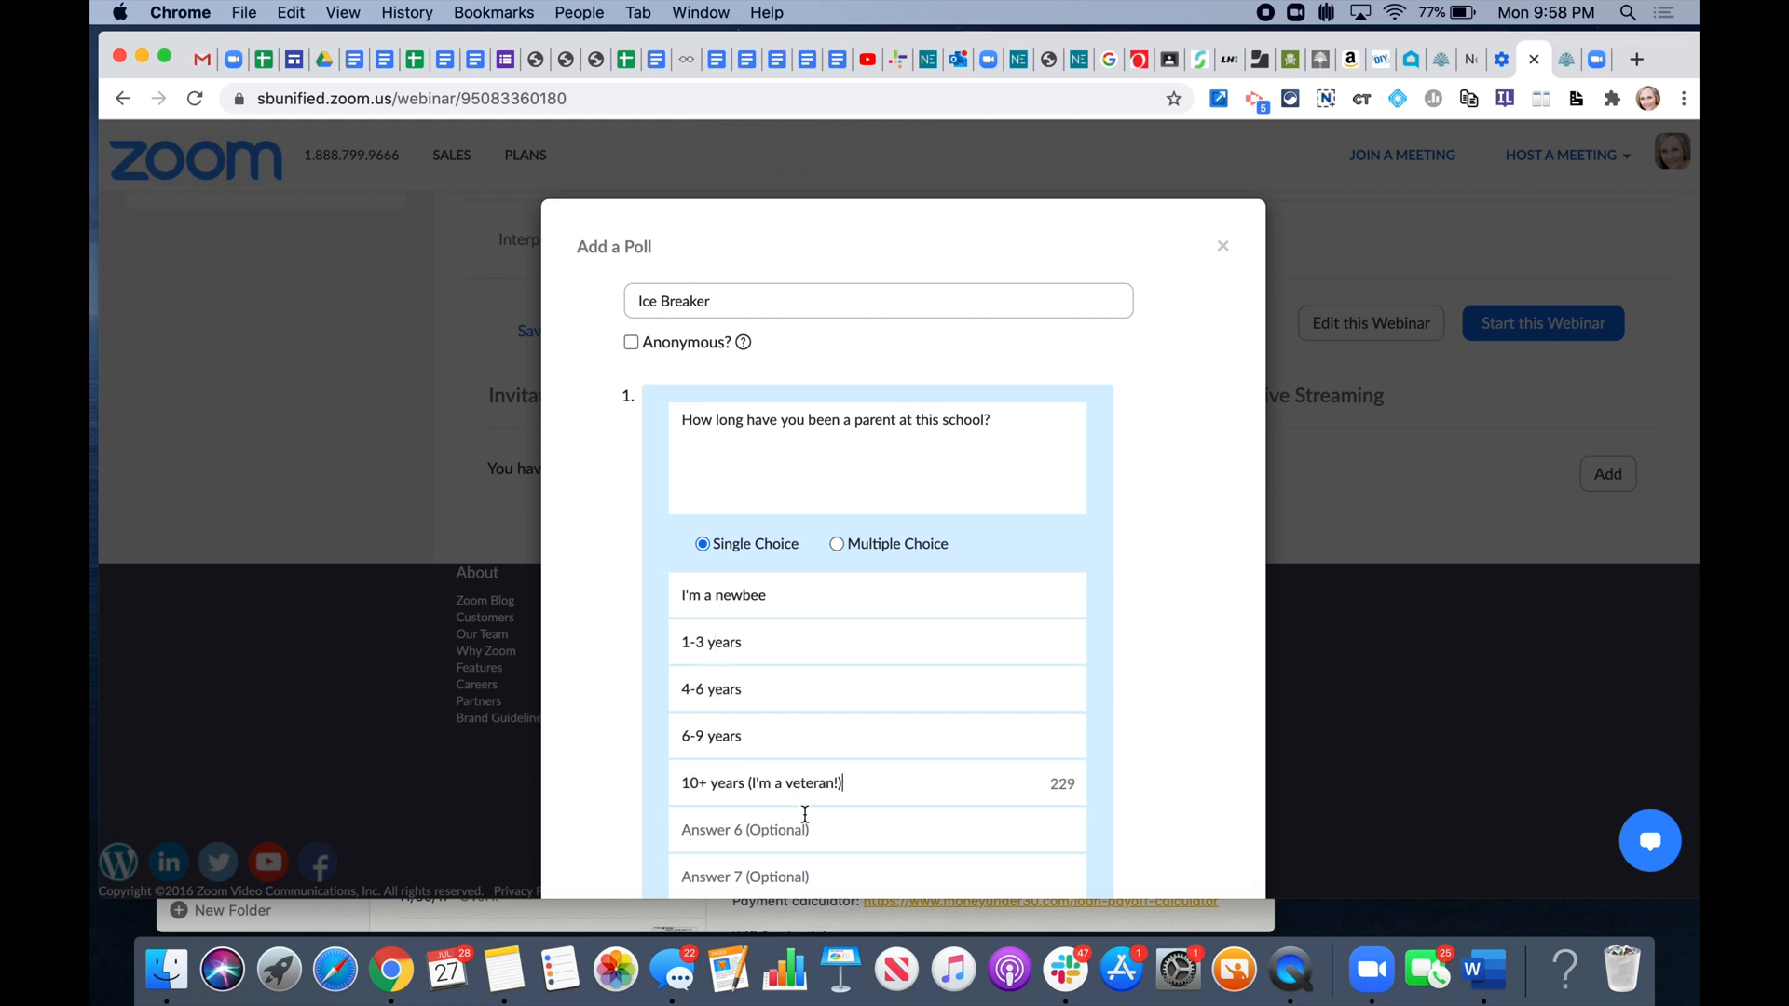
scroll(805, 816, "down", 5)
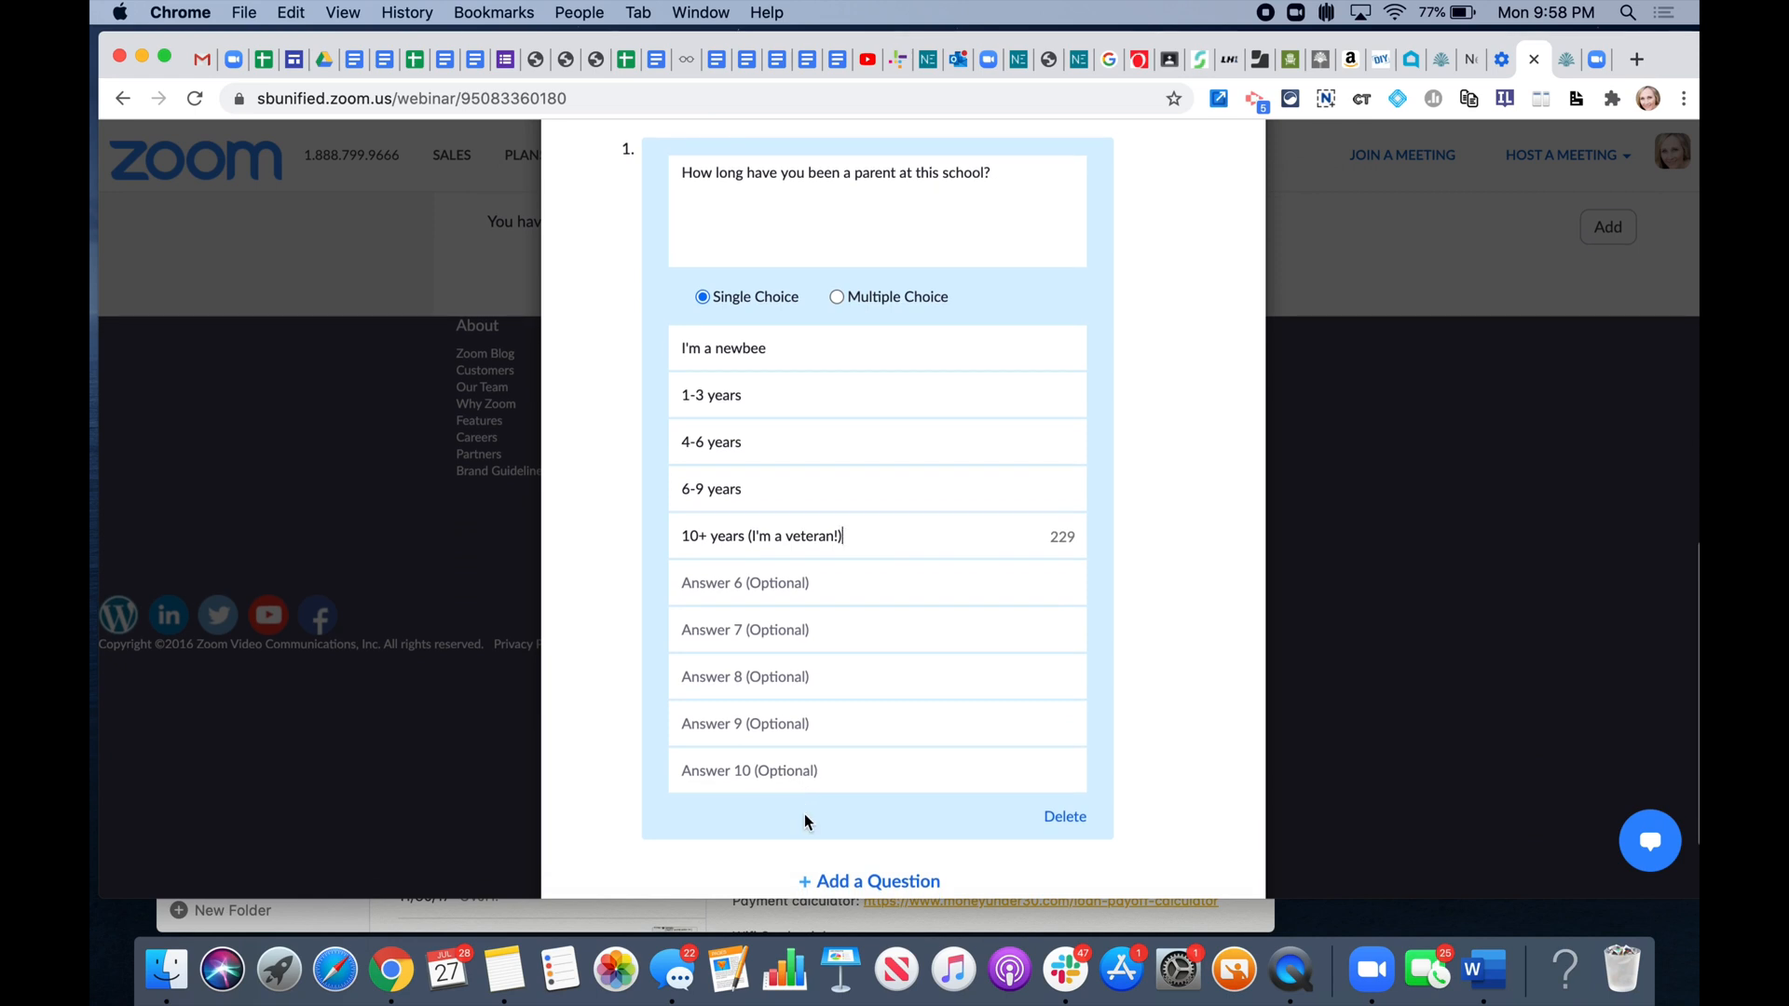
scroll(885, 801, "down", 2)
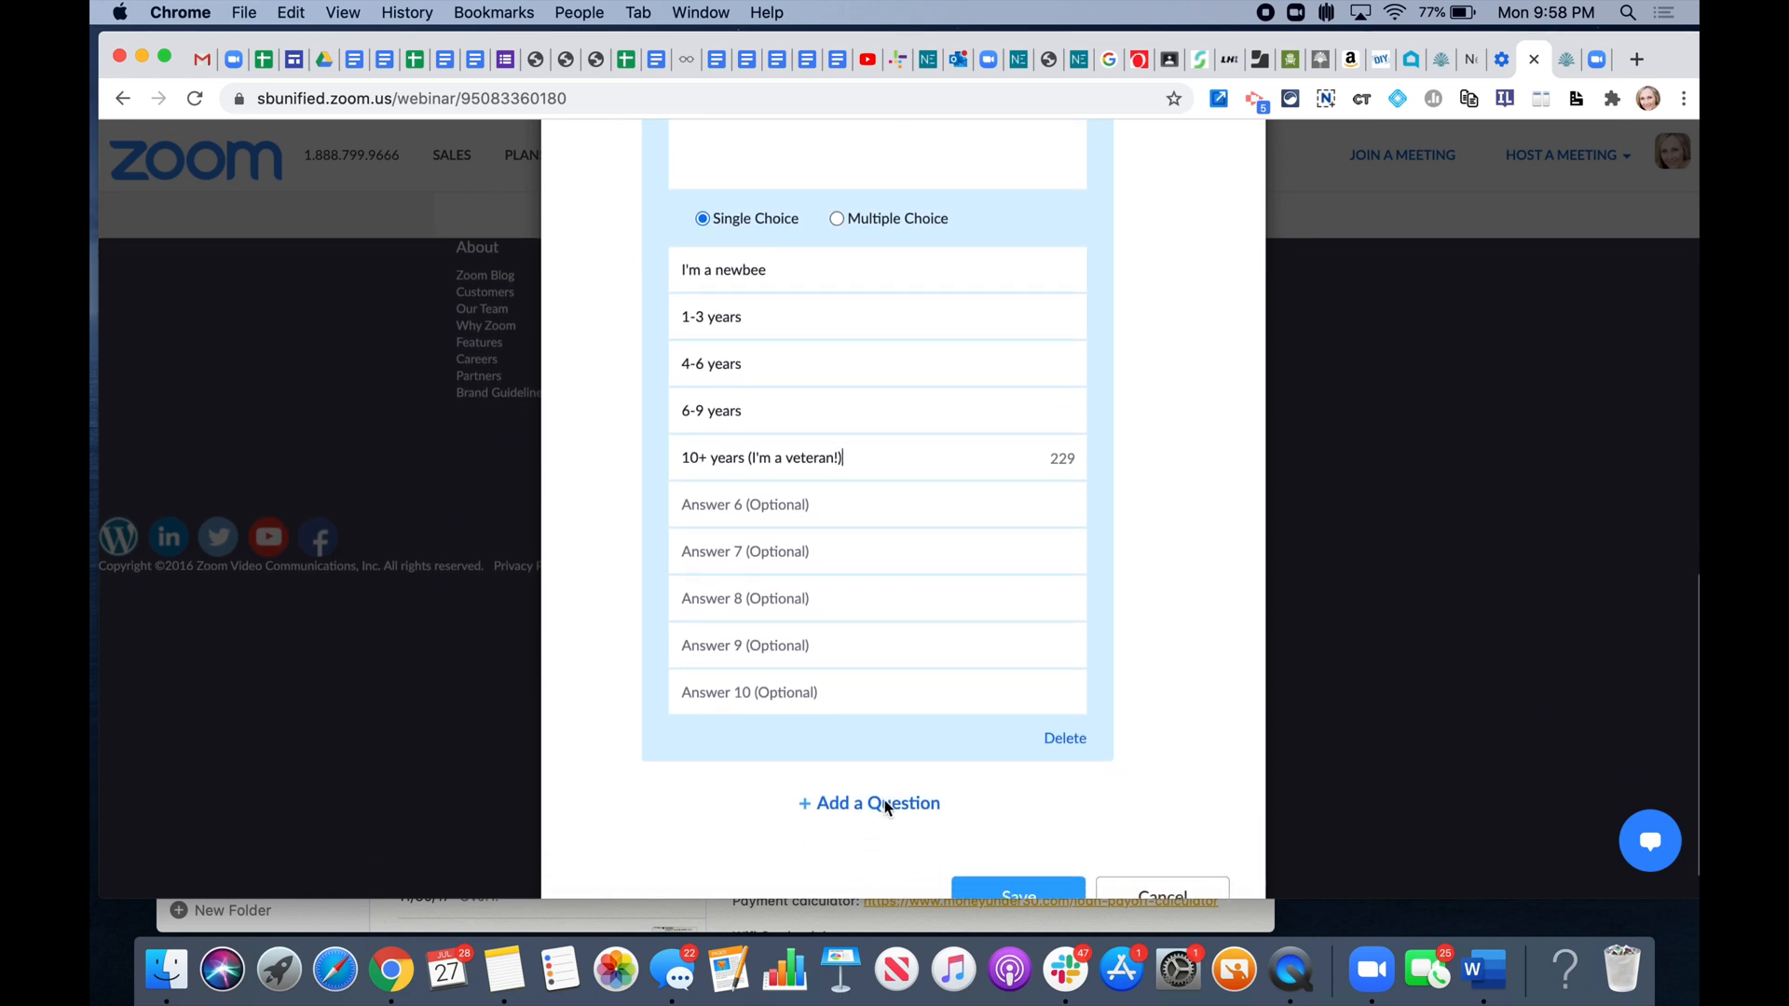
scroll(885, 803, "down", 1)
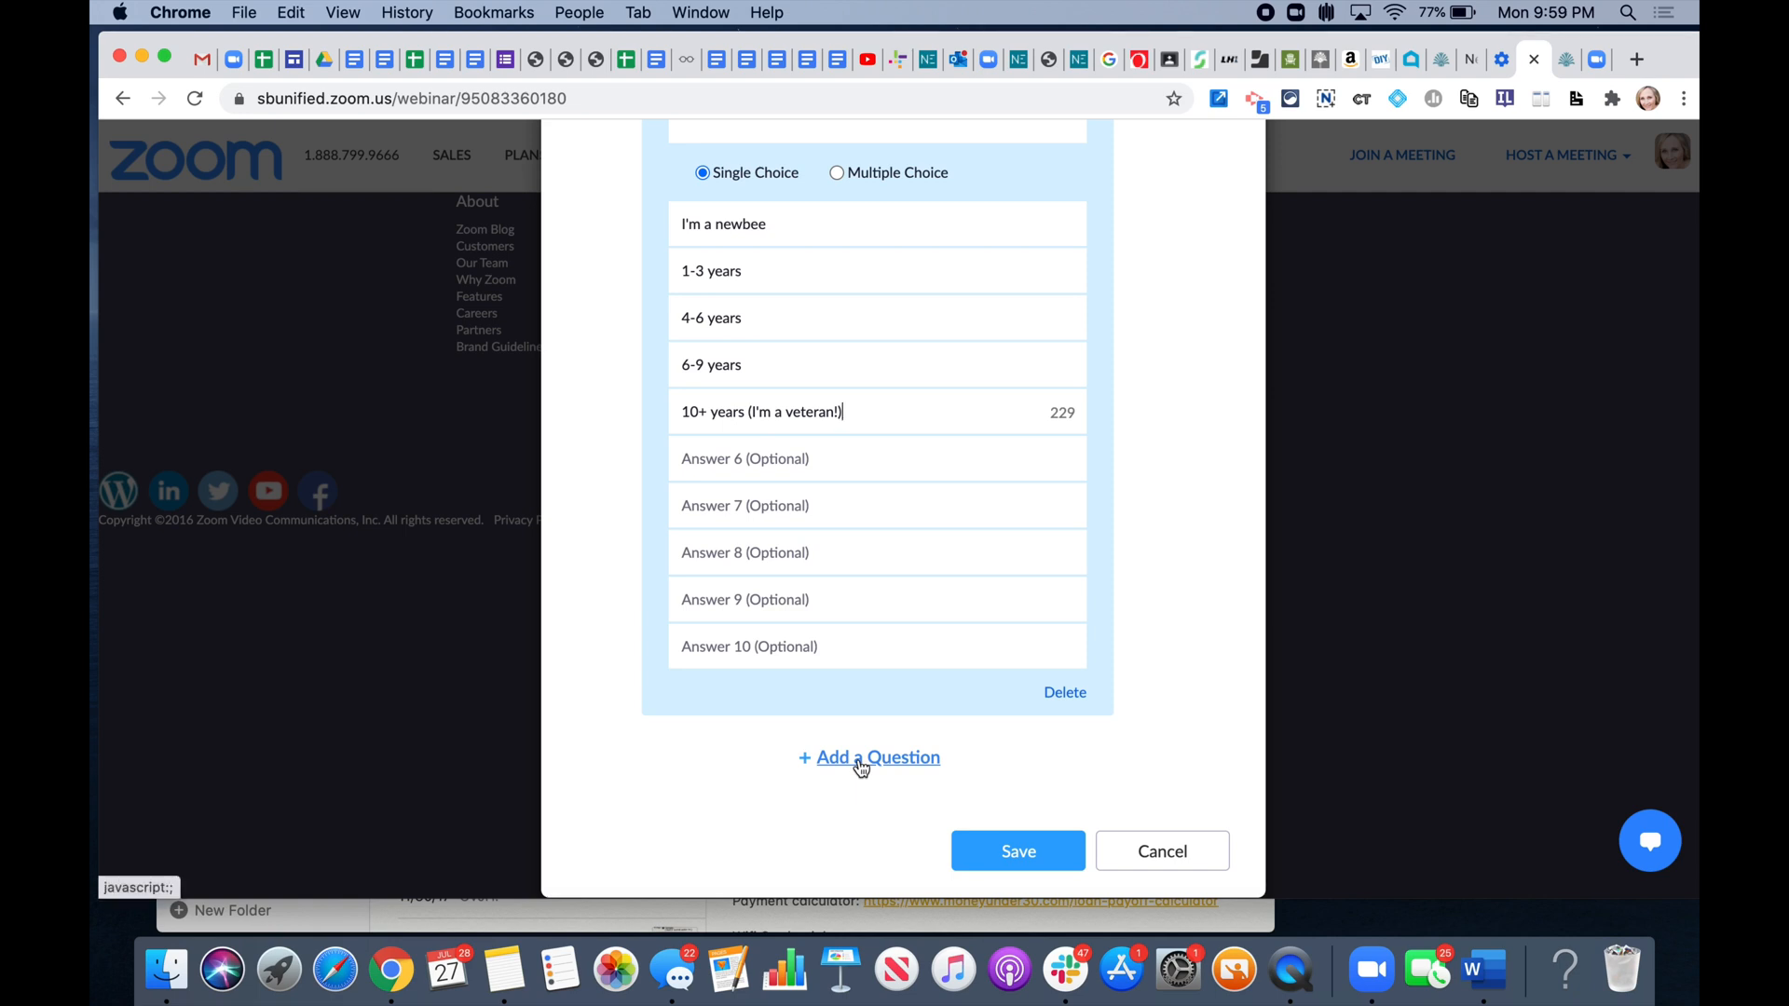
scroll(854, 506, "up", 5)
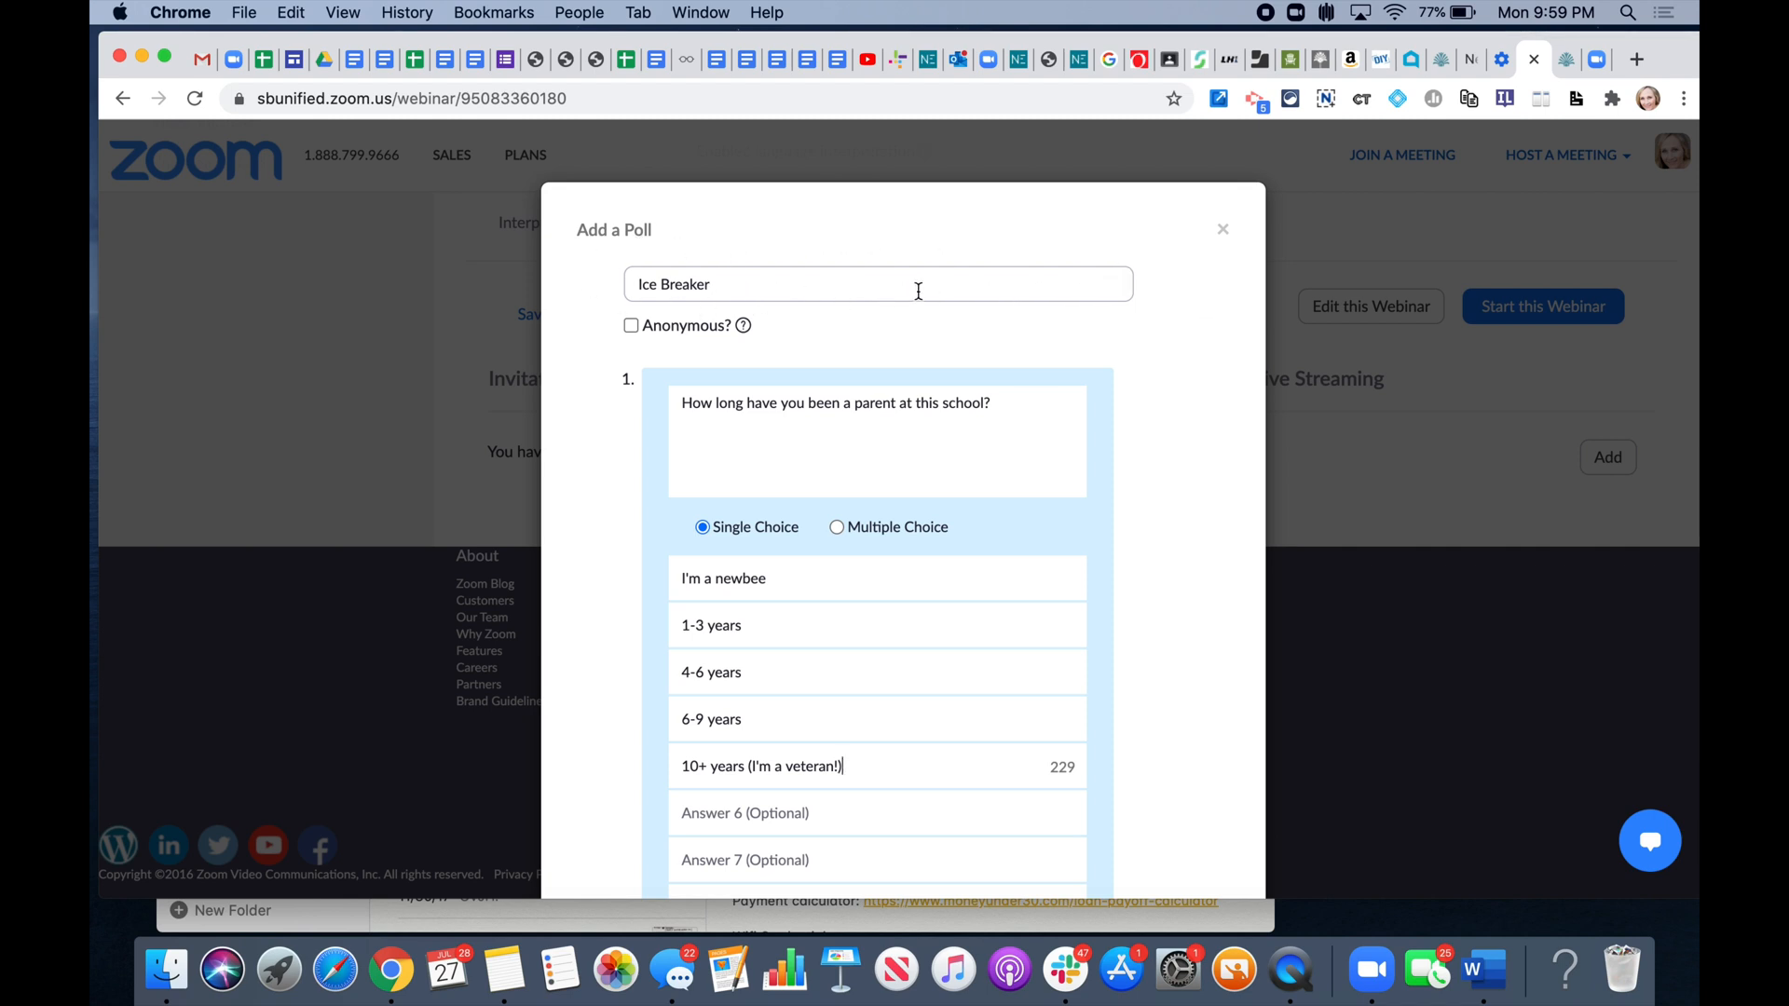
scroll(919, 291, "down", 5)
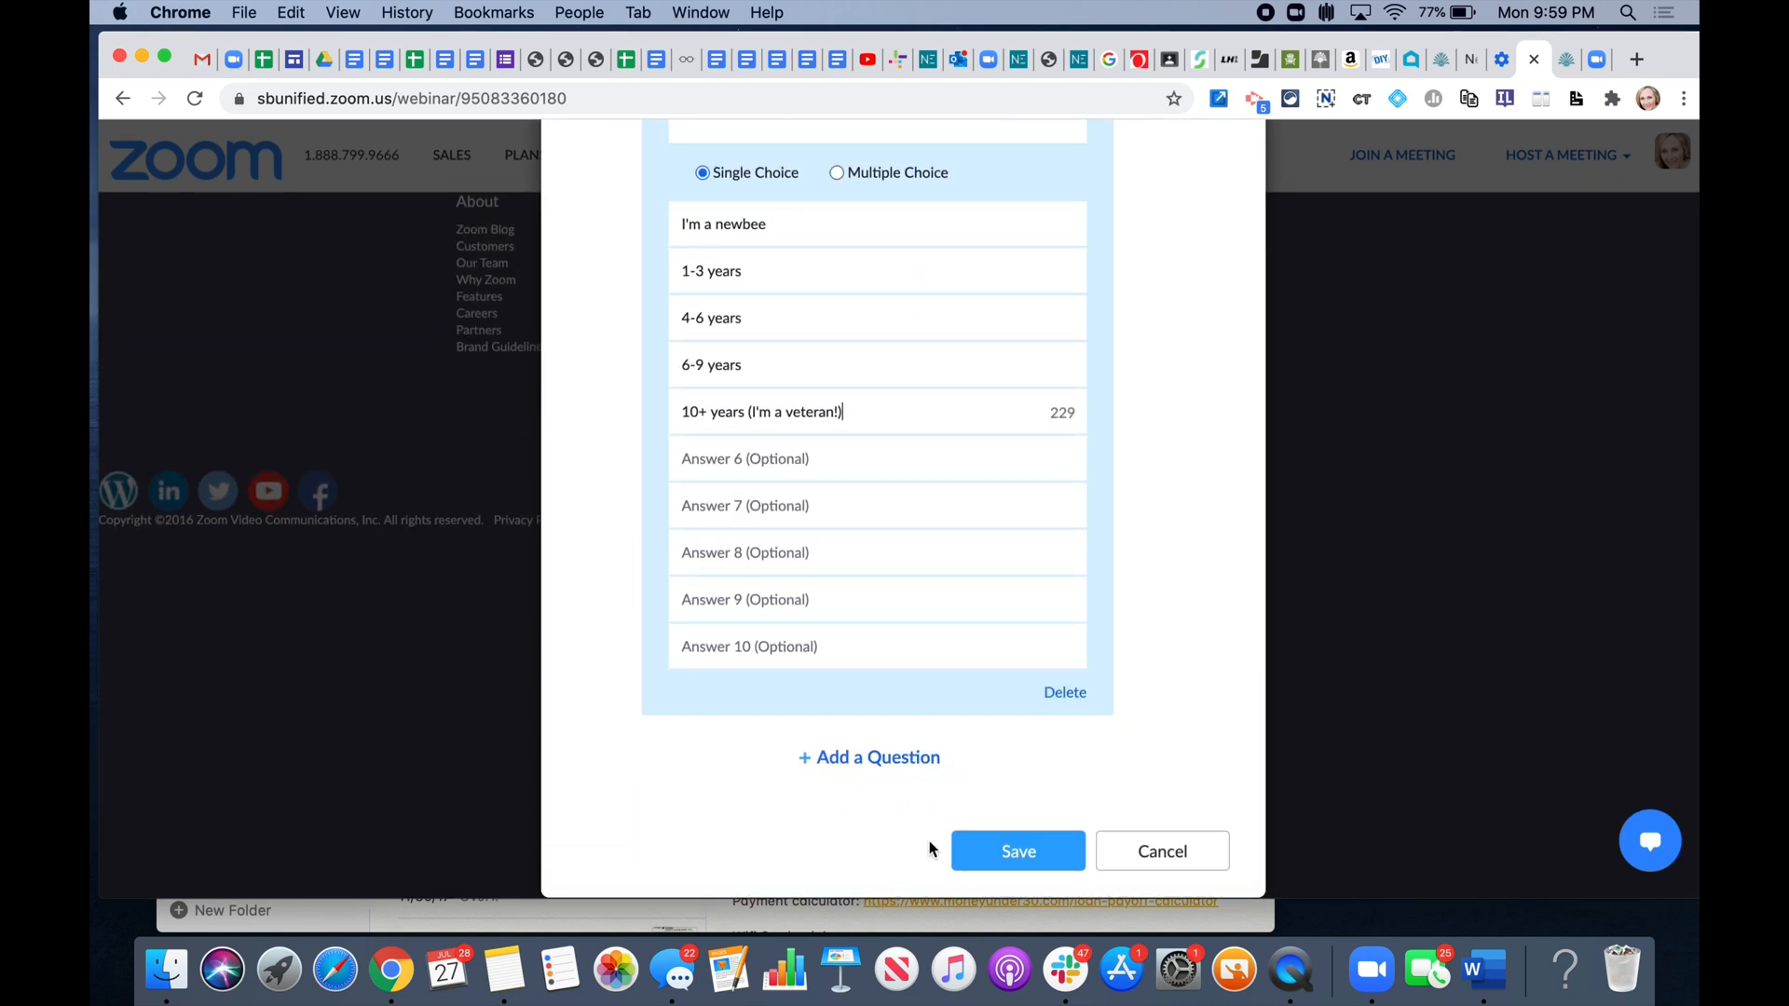
left_click(1021, 857)
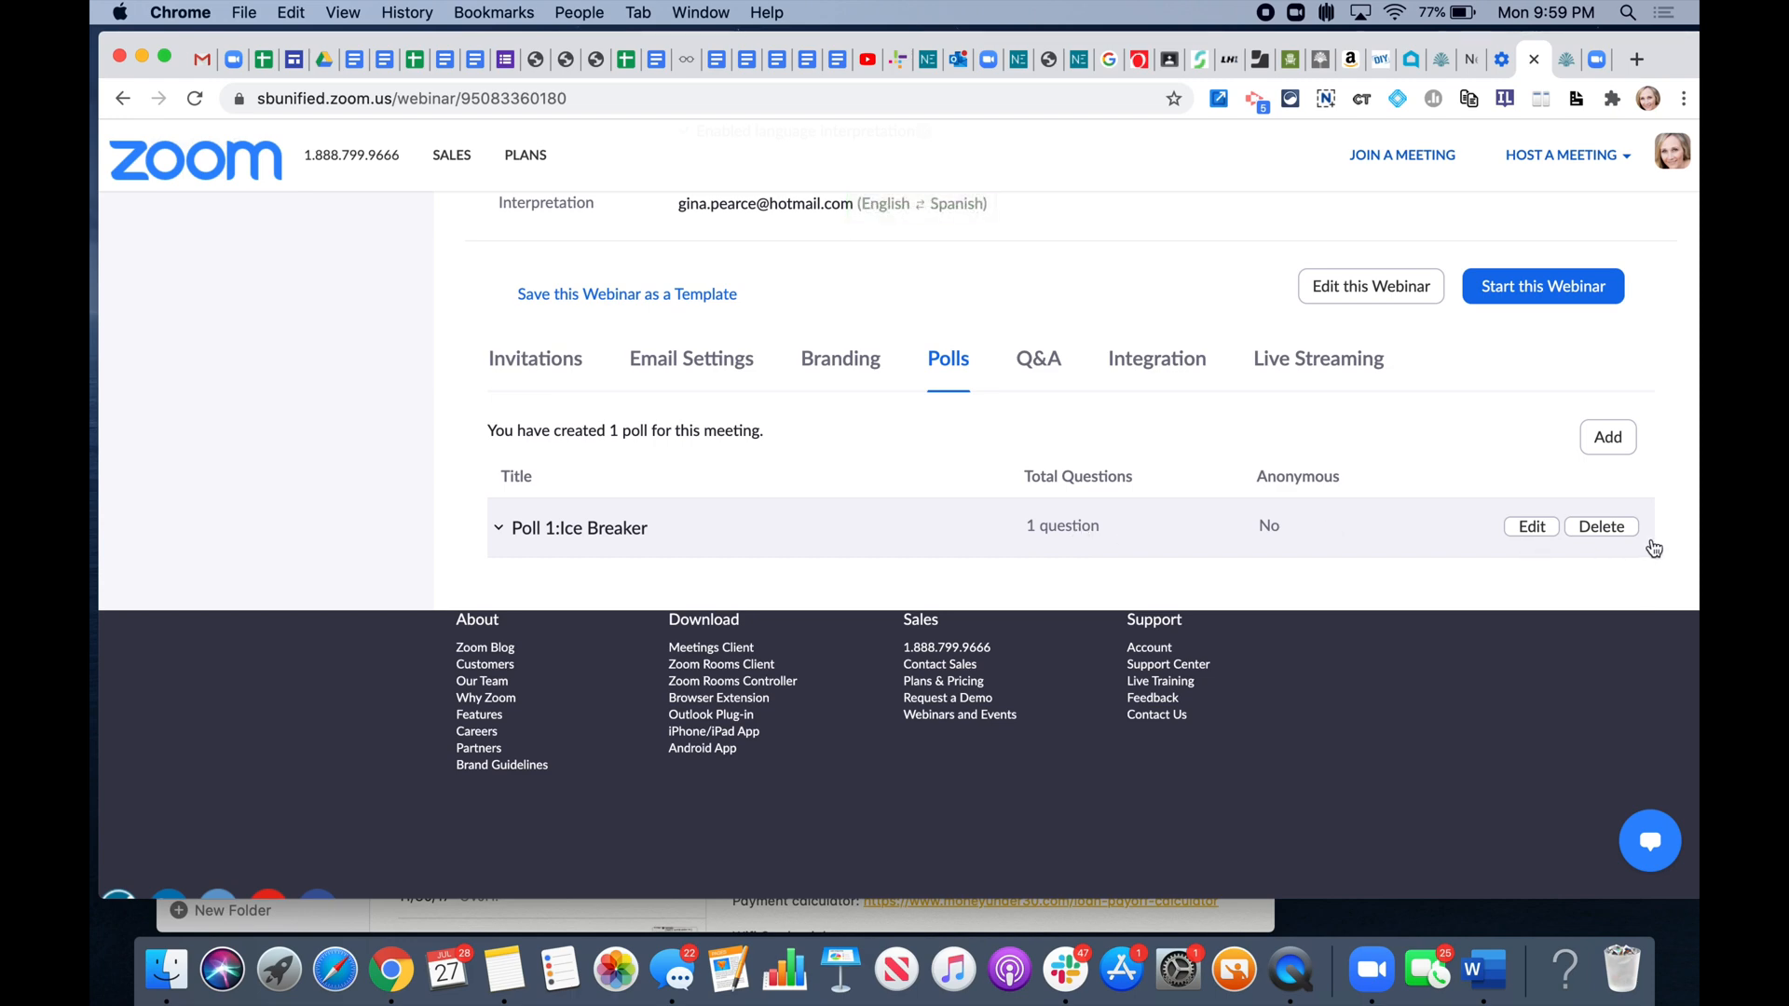
left_click(1611, 438)
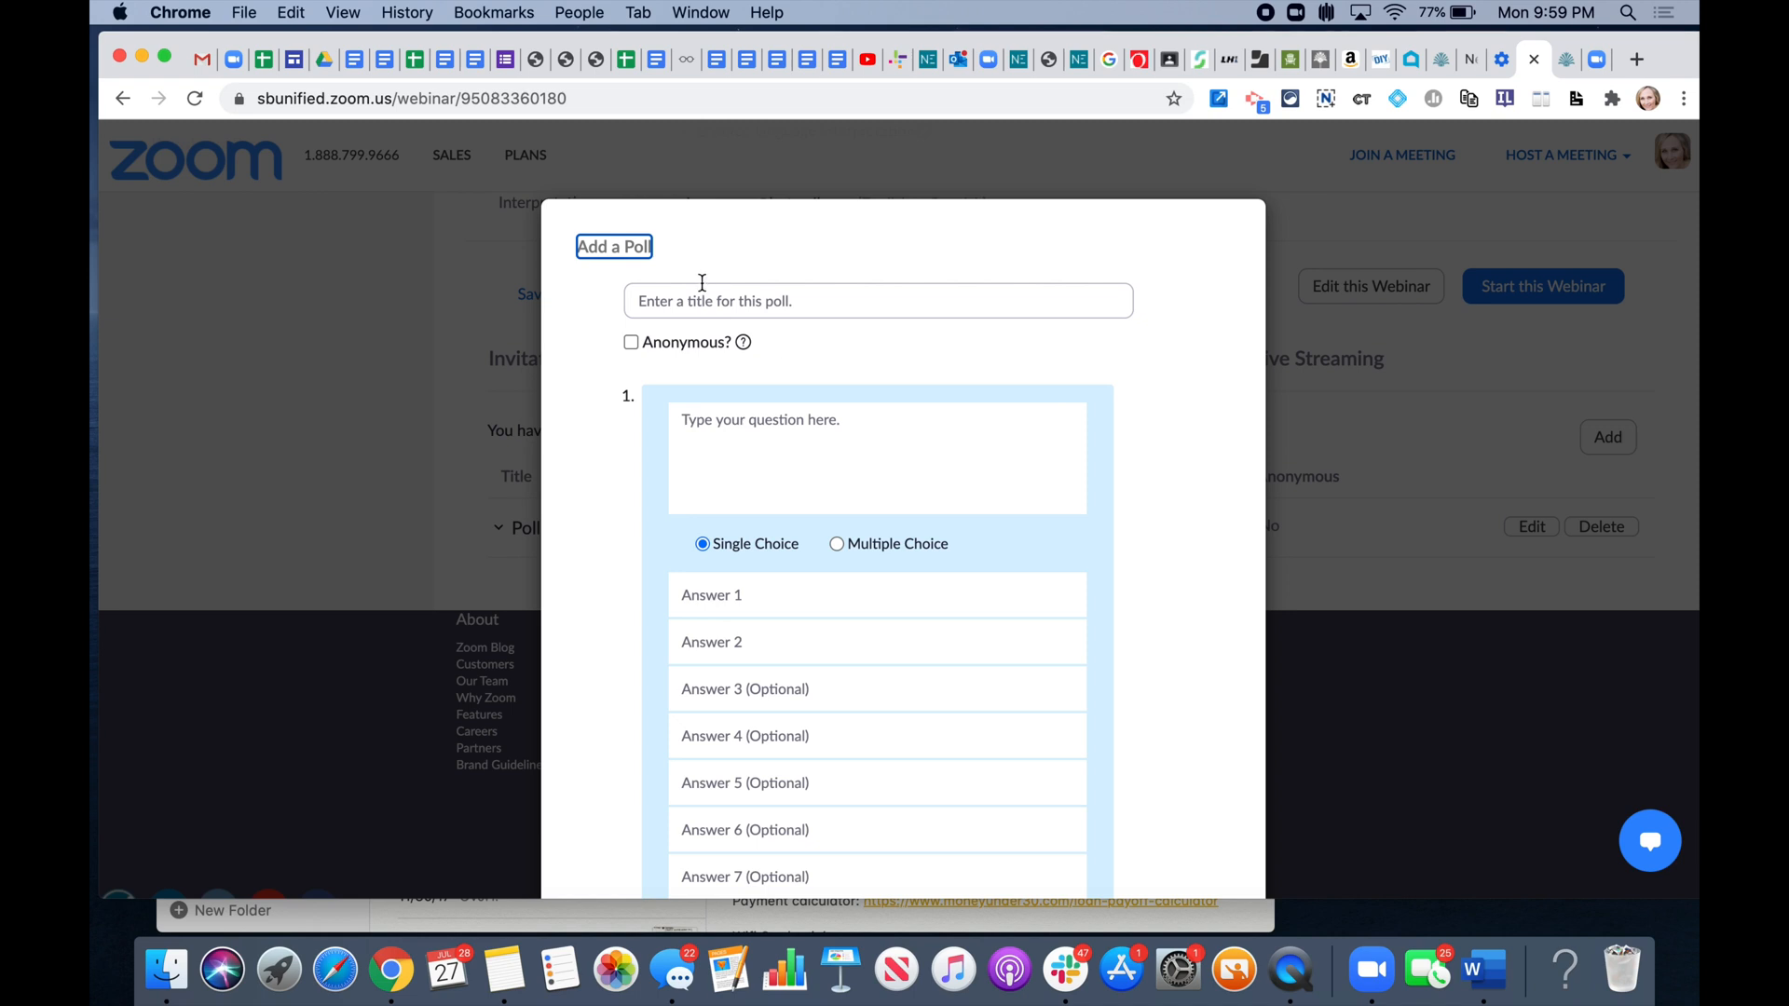
left_click(701, 300)
type("DU")
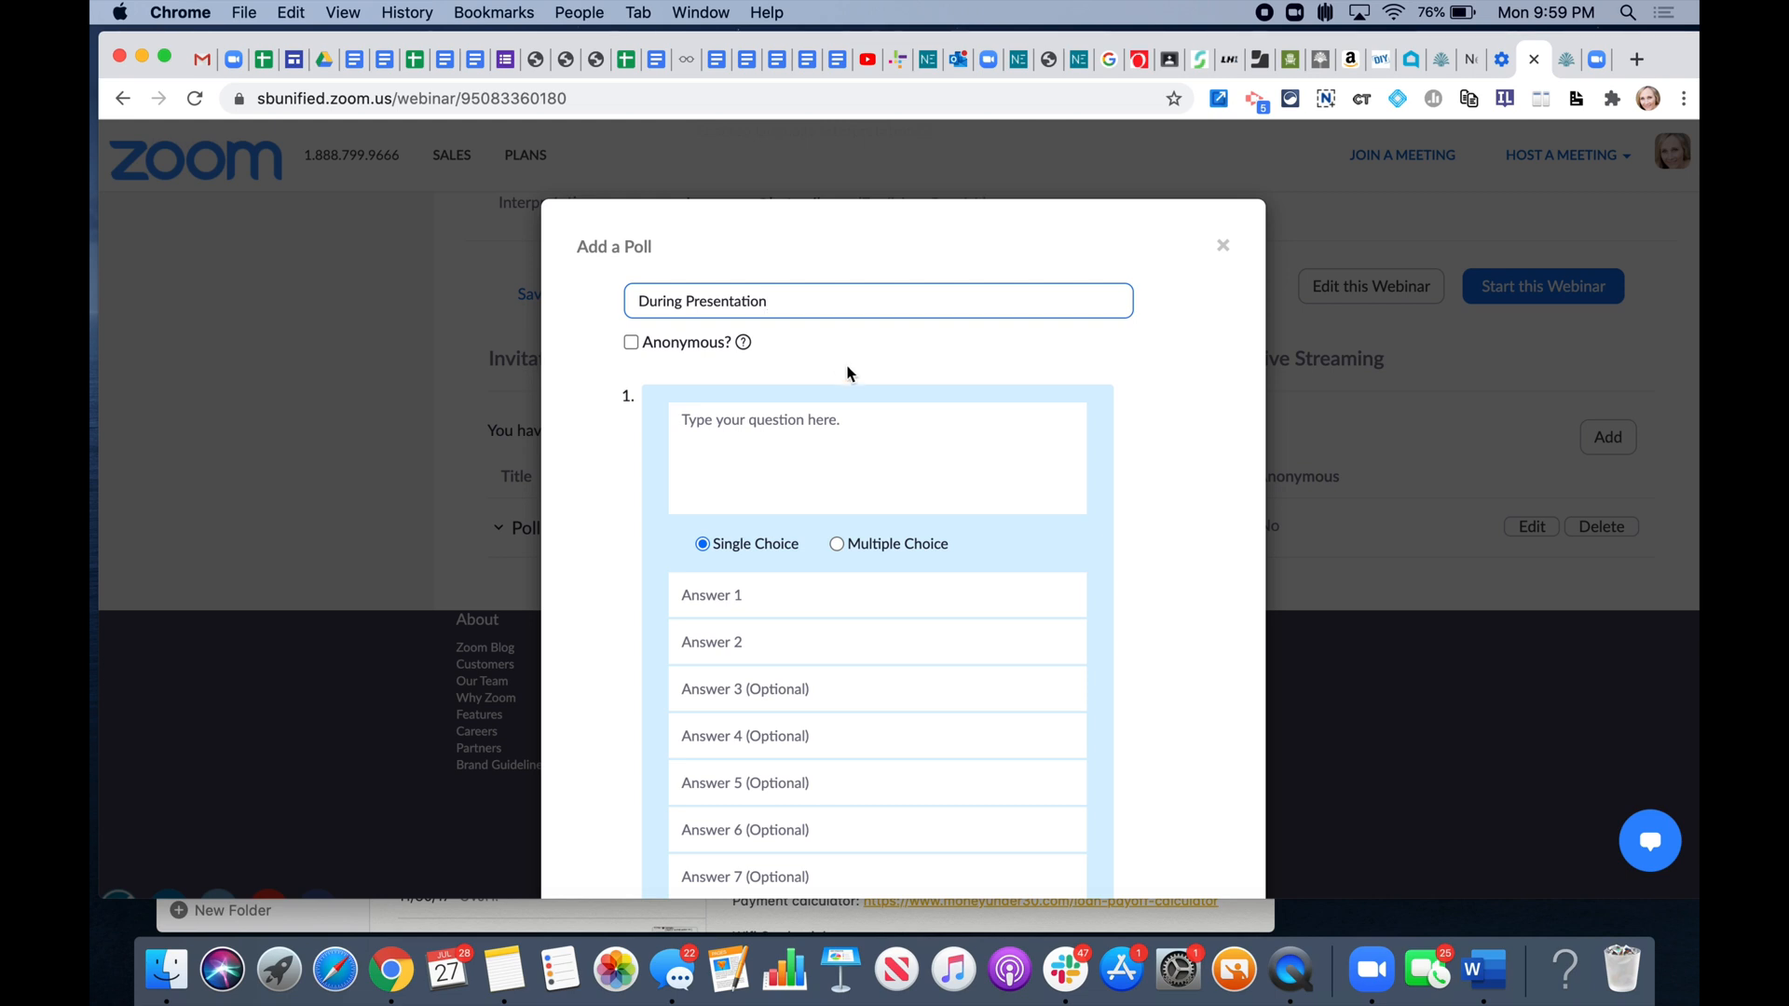
scroll(880, 451, "down", 5)
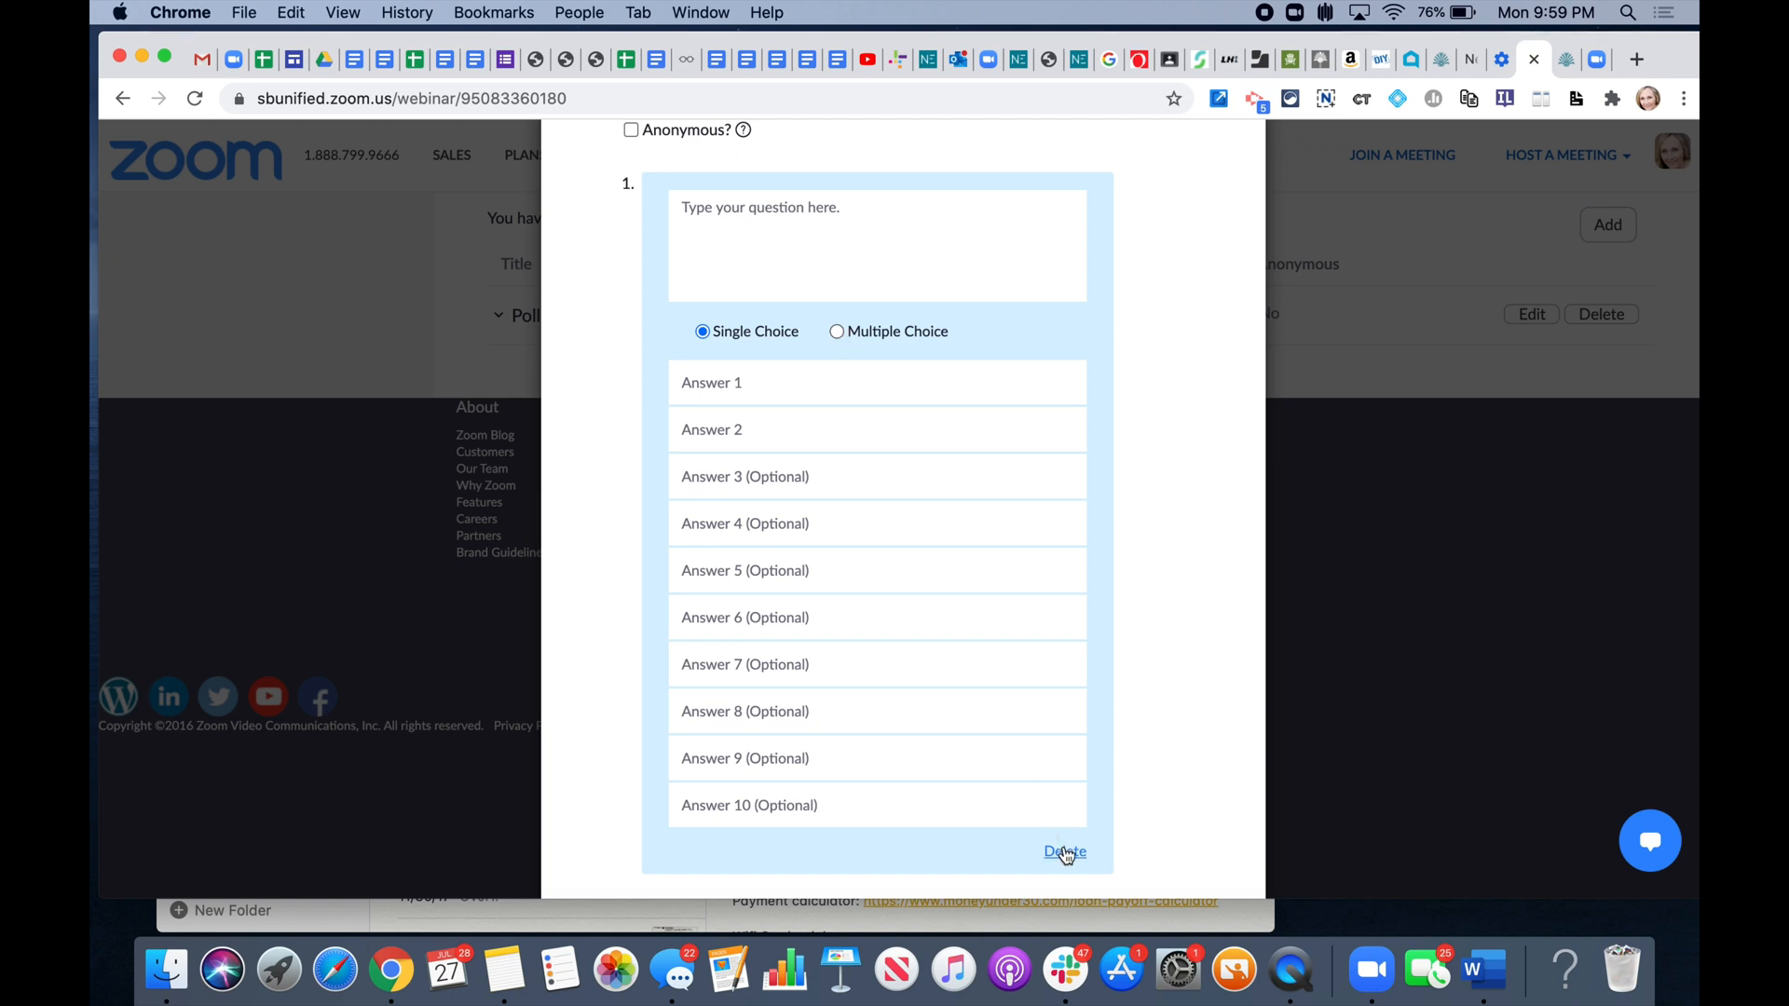
scroll(1066, 736, "up", 3)
scroll(1068, 728, "down", 5)
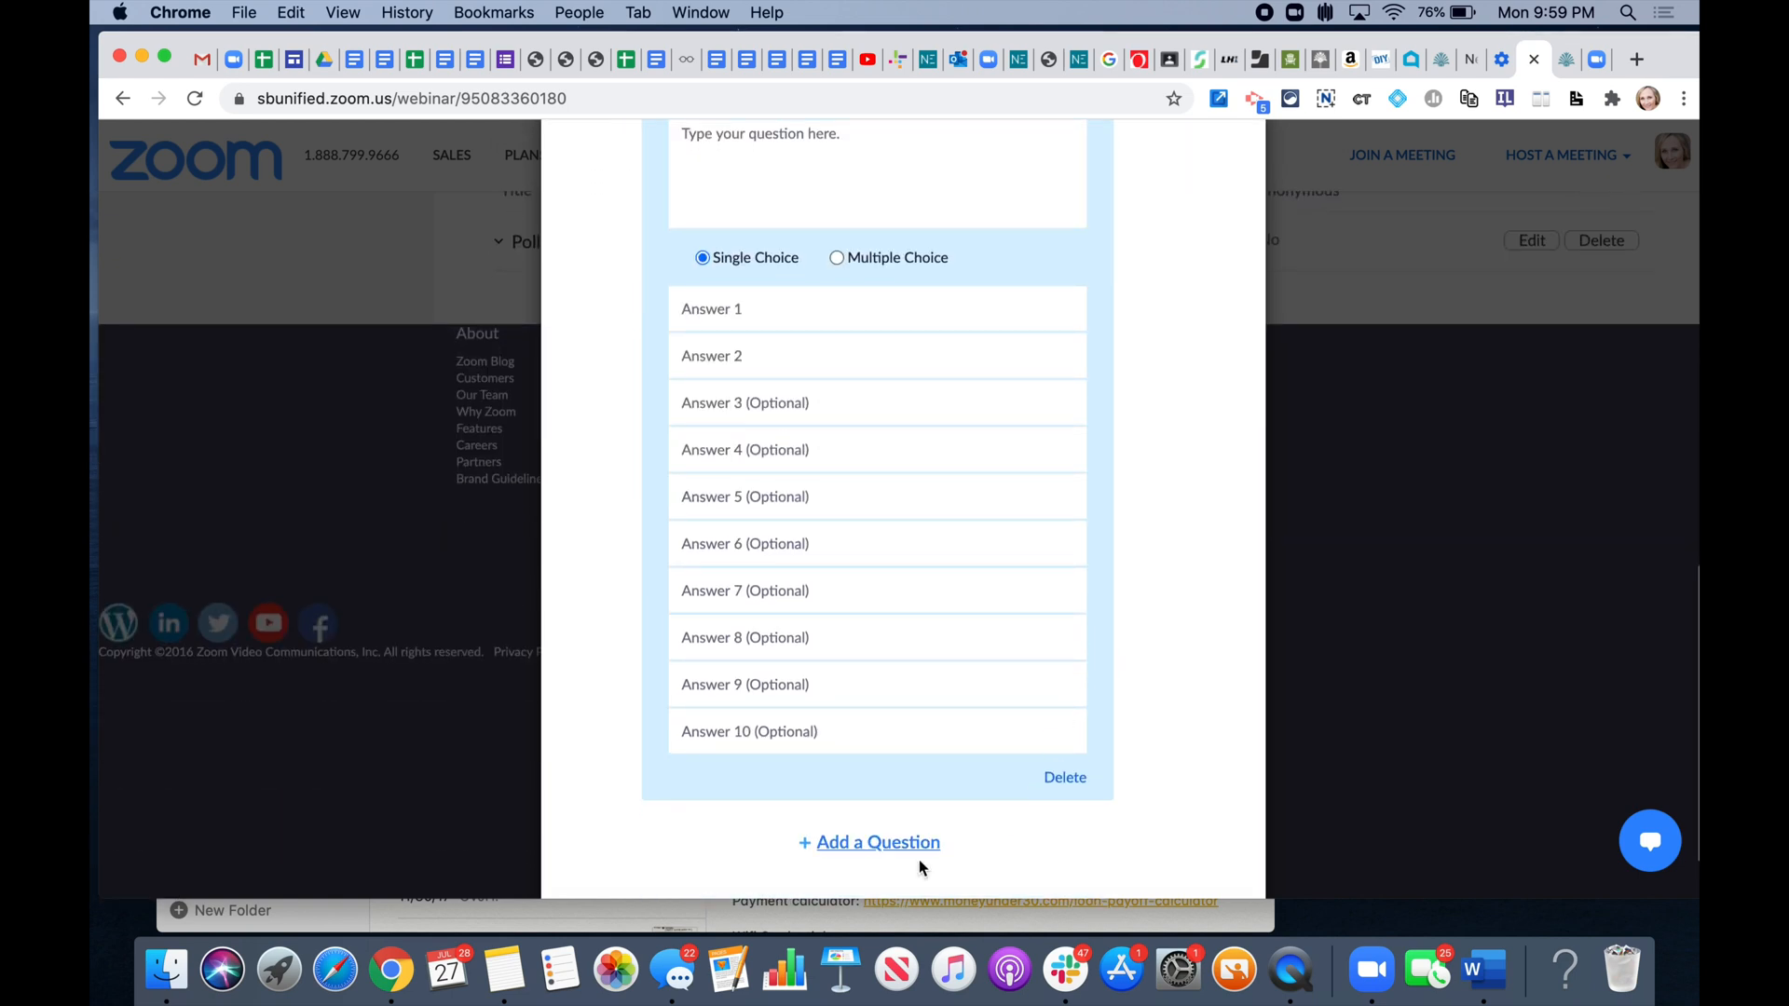
left_click(1065, 777)
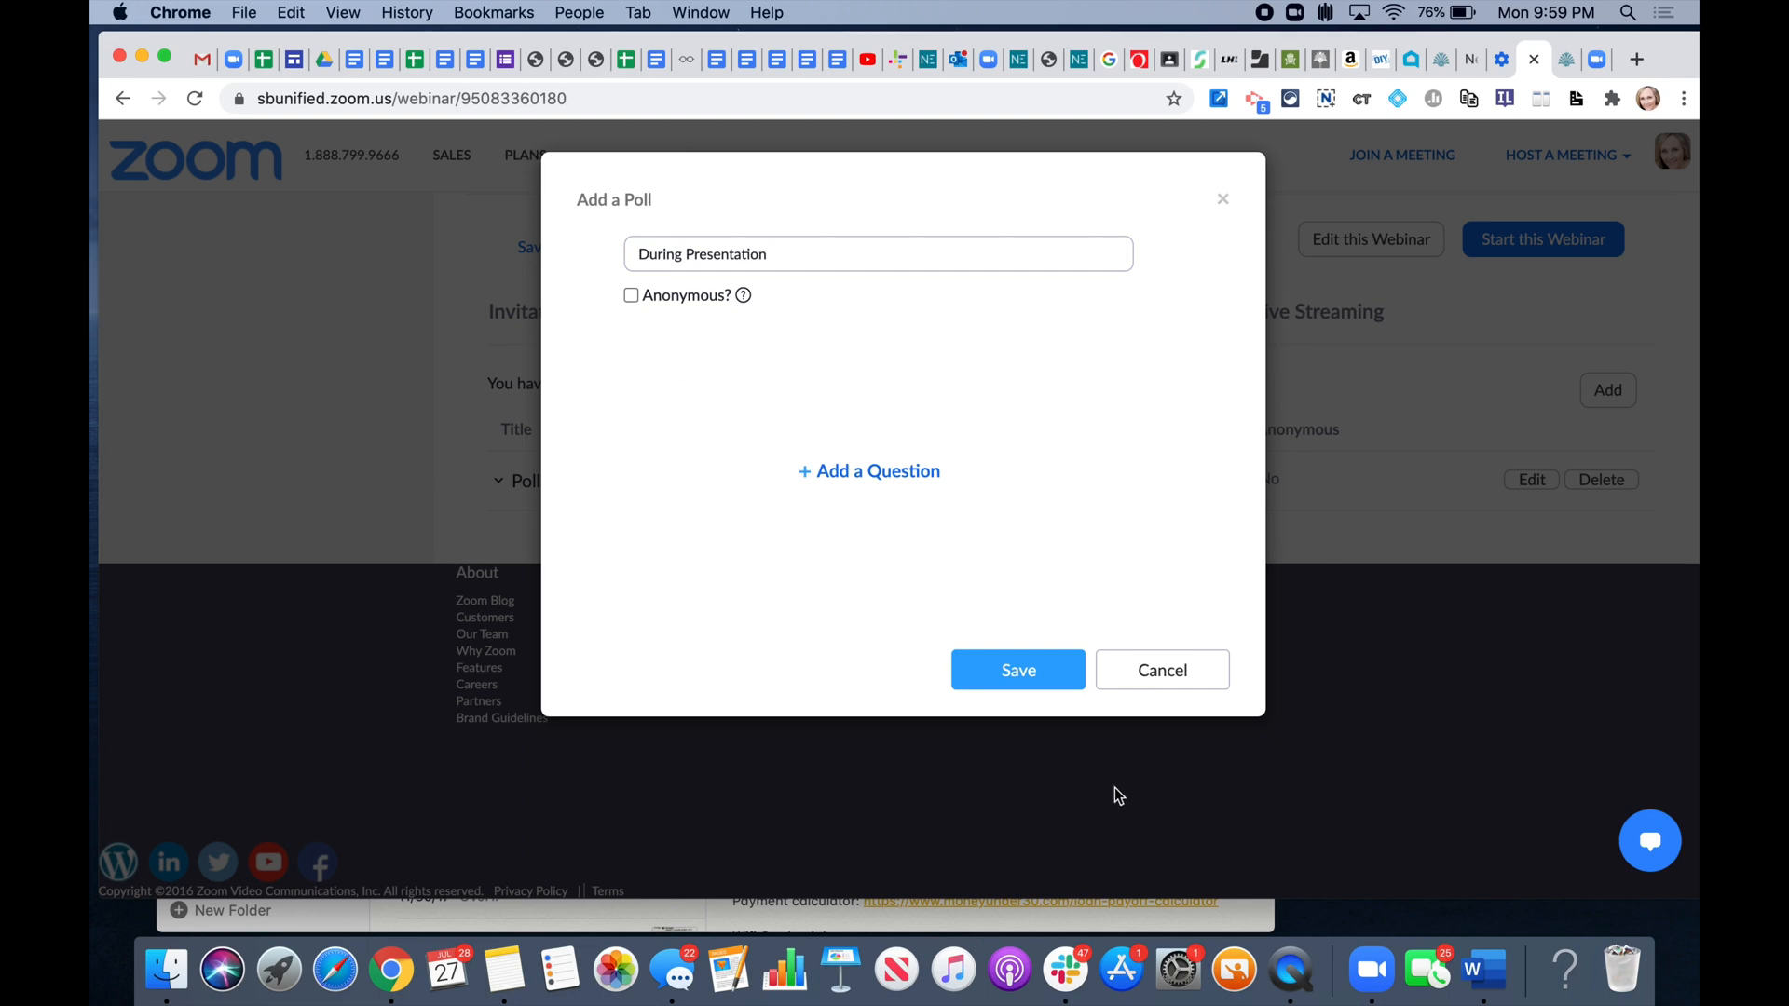
left_click(1152, 676)
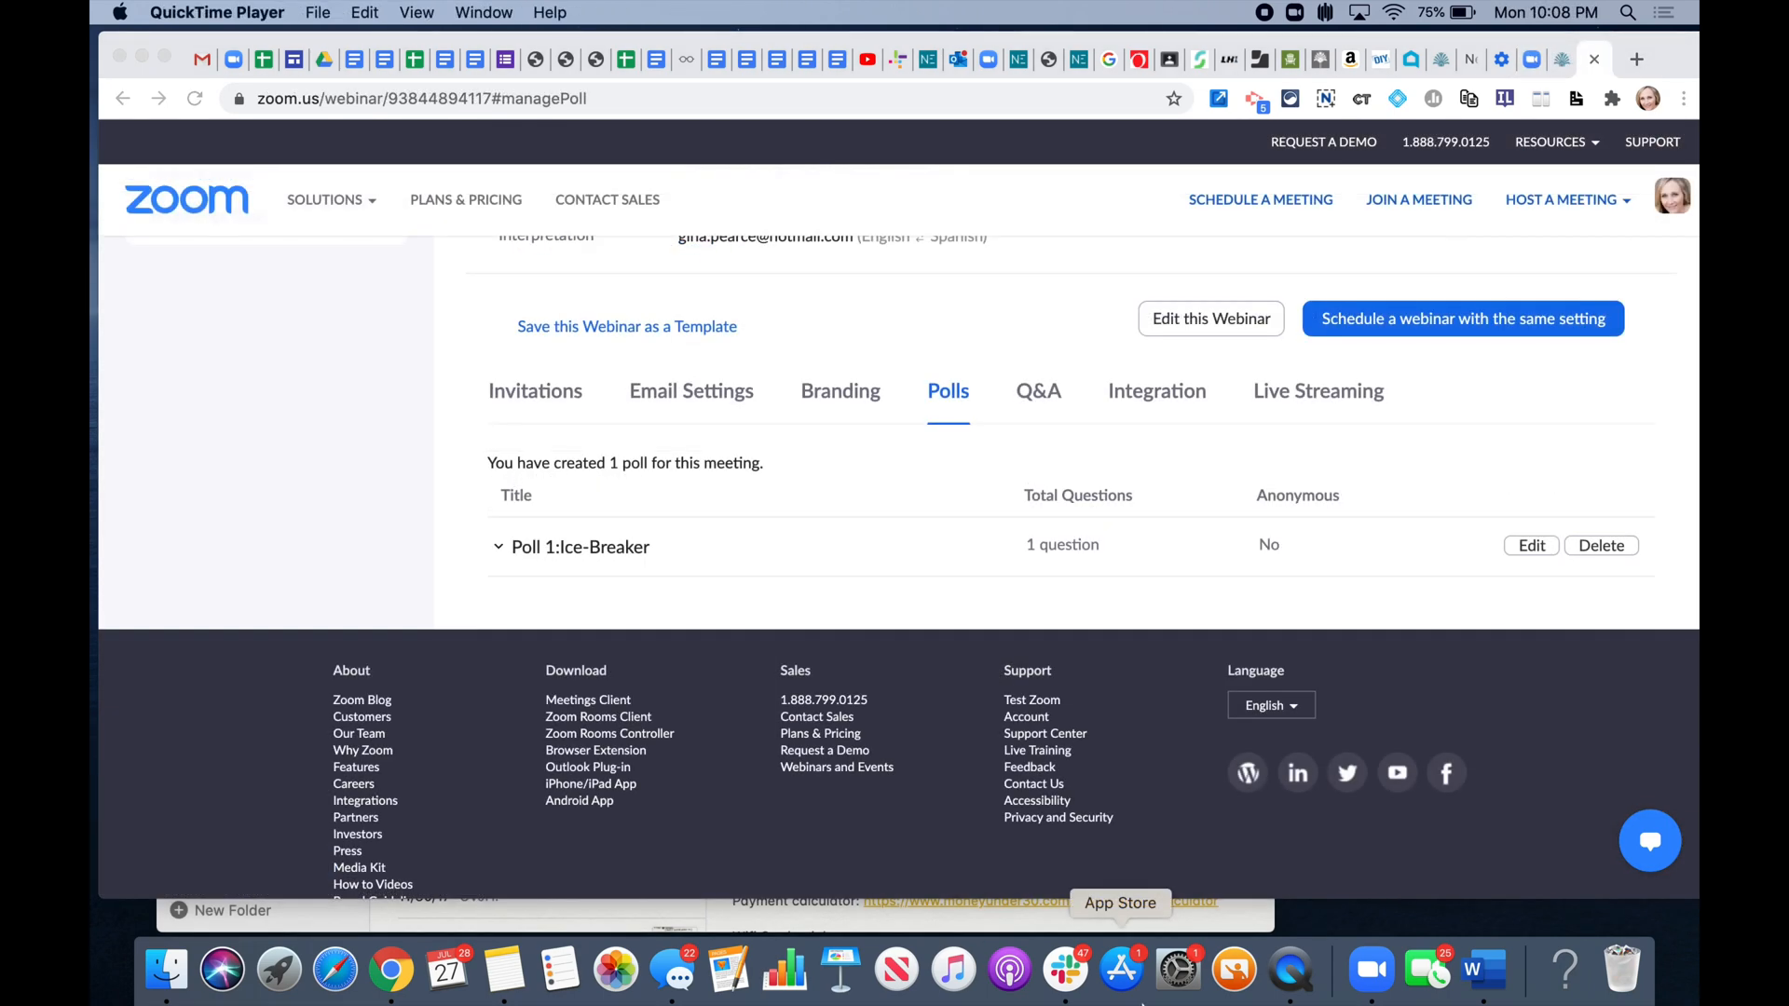
- Scroll the webinar page to show the Polls tab listing Poll 1: Ice Breaker
scroll(1128, 507, "up", 3)
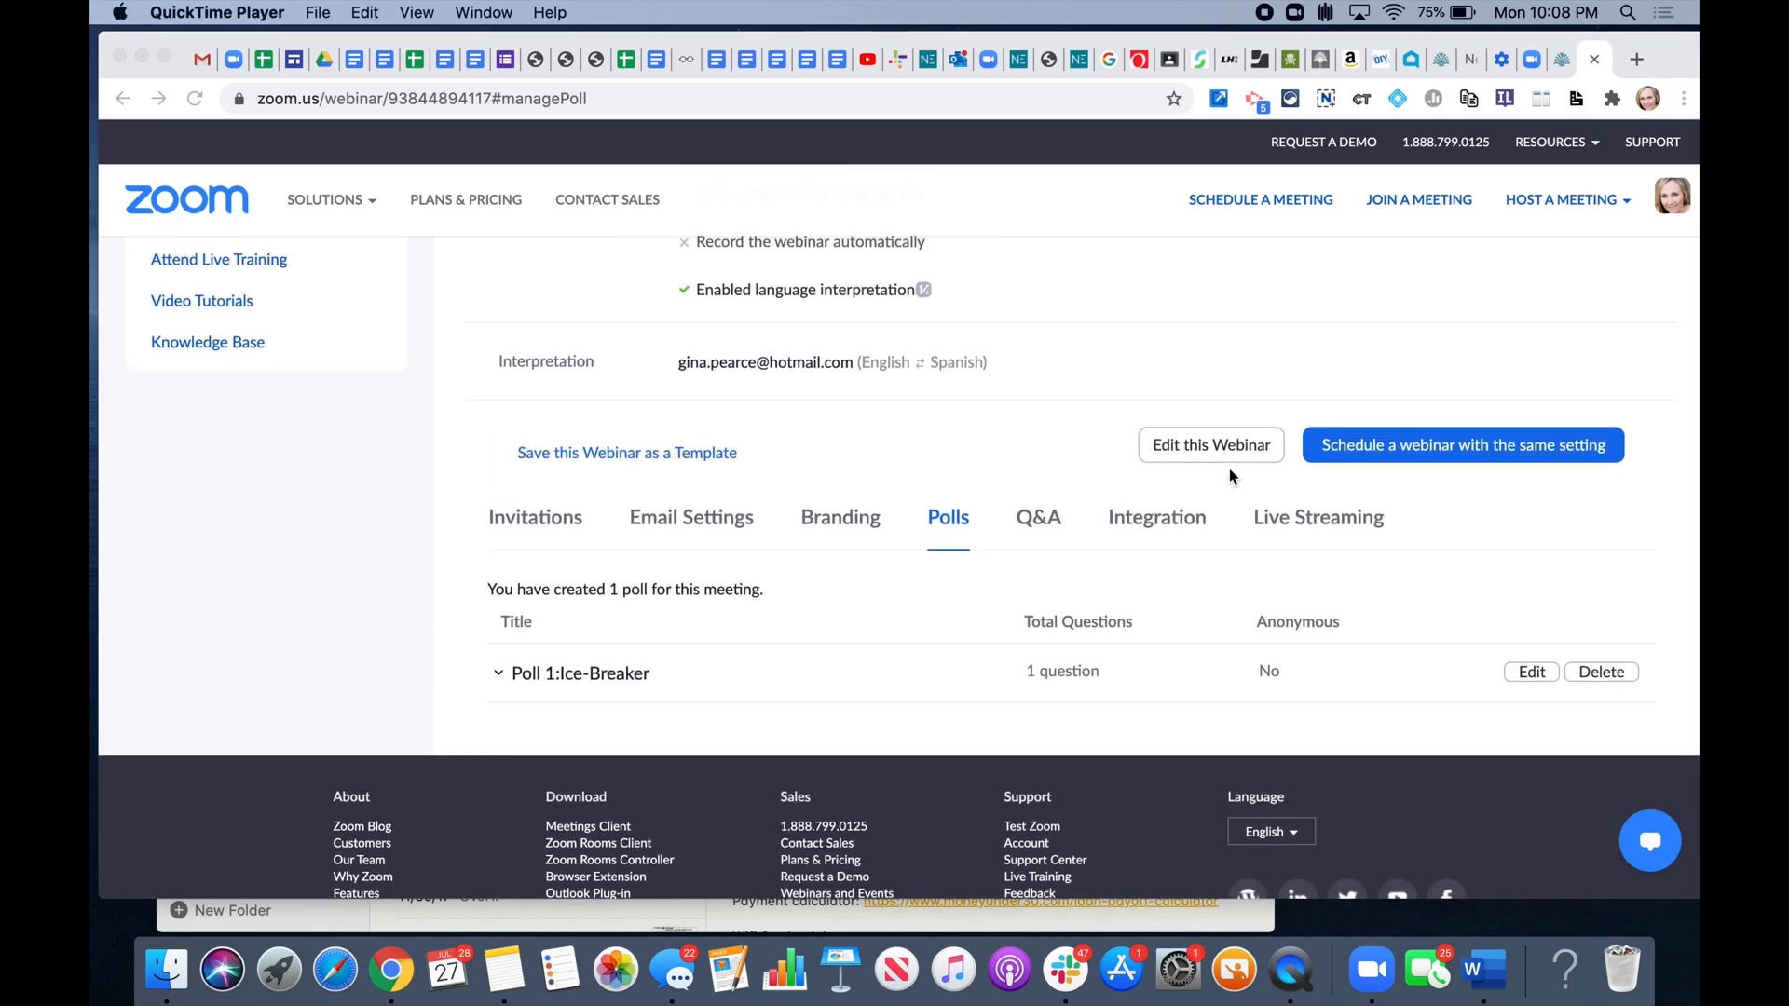
scroll(1025, 391, "up", 10)
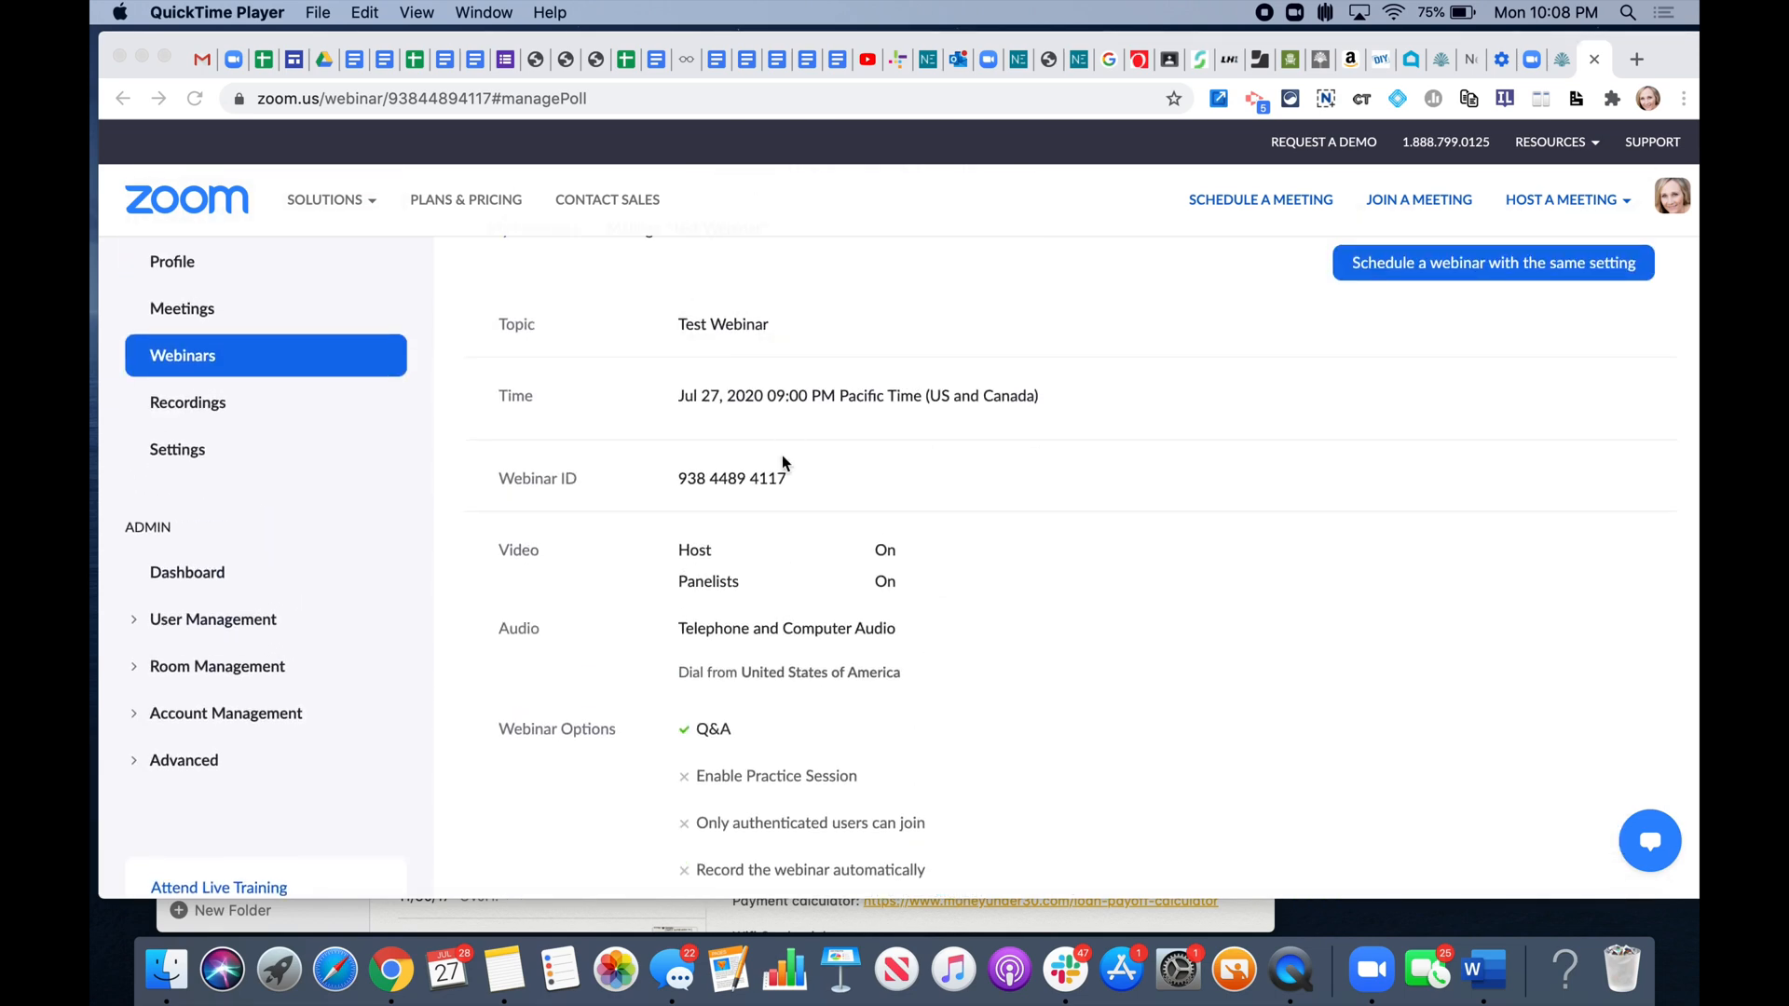
scroll(772, 692, "down", 9)
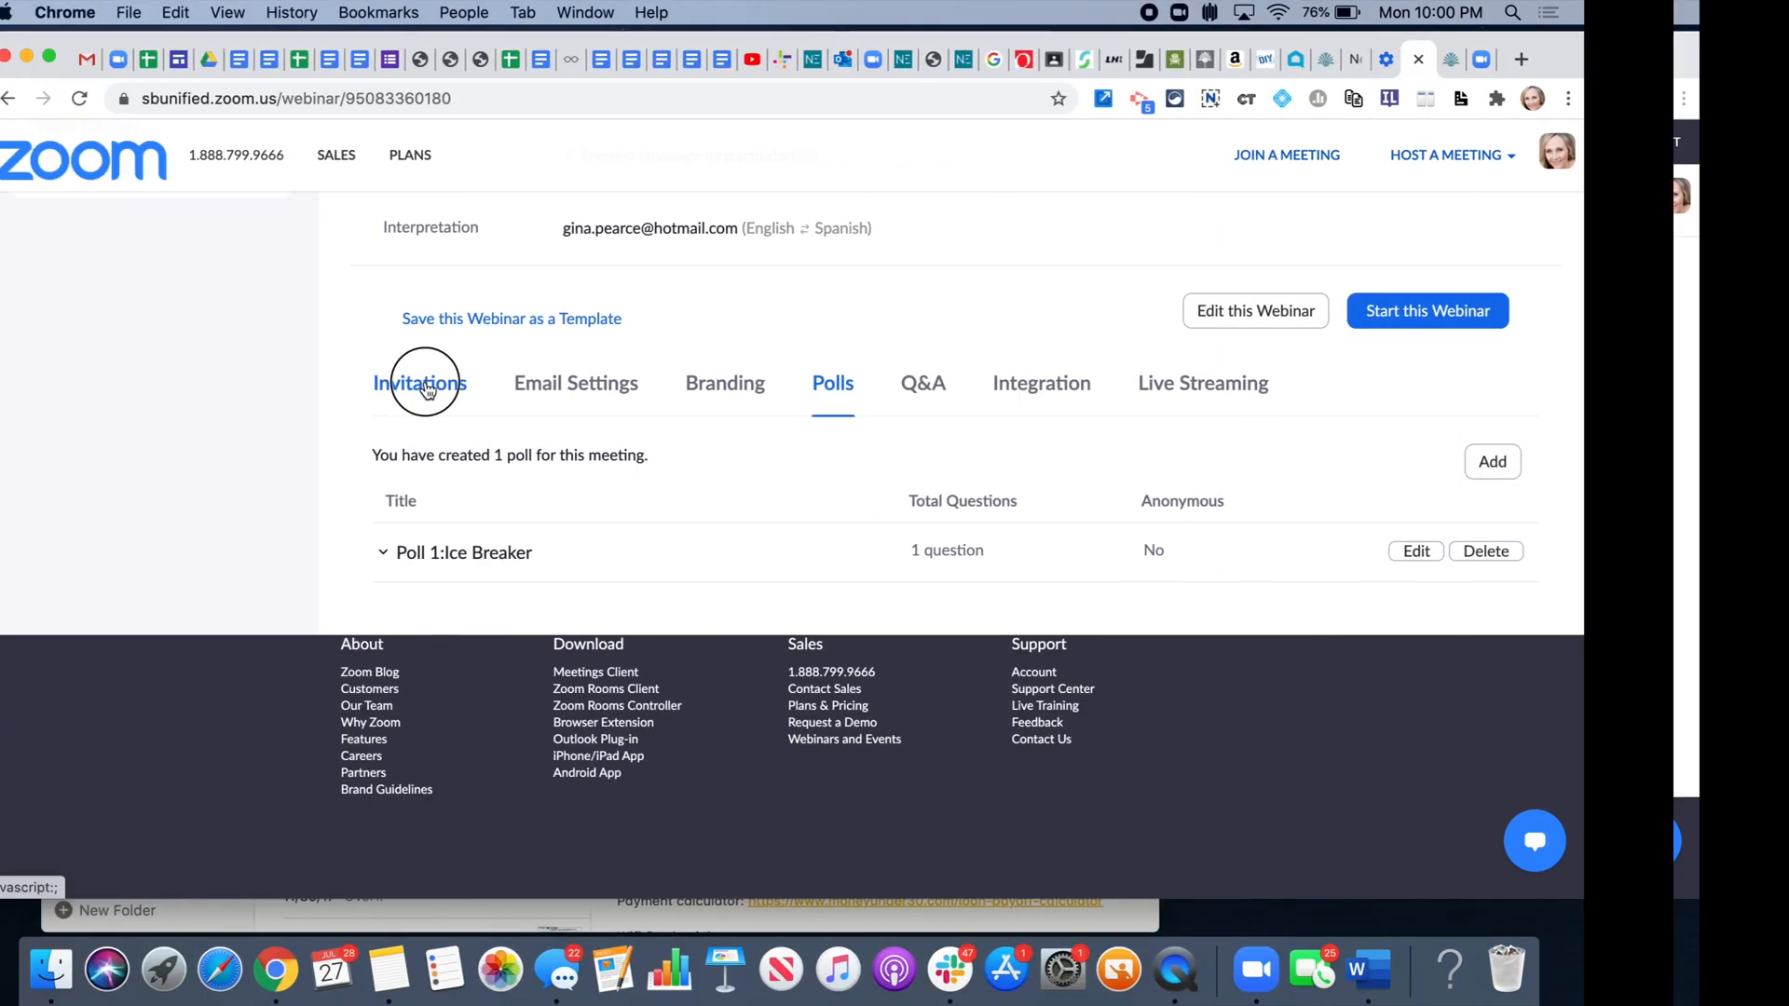
- Check the webinar's invitation details, then navigate via Meetings to Upcoming Webinars
left_click(535, 383)
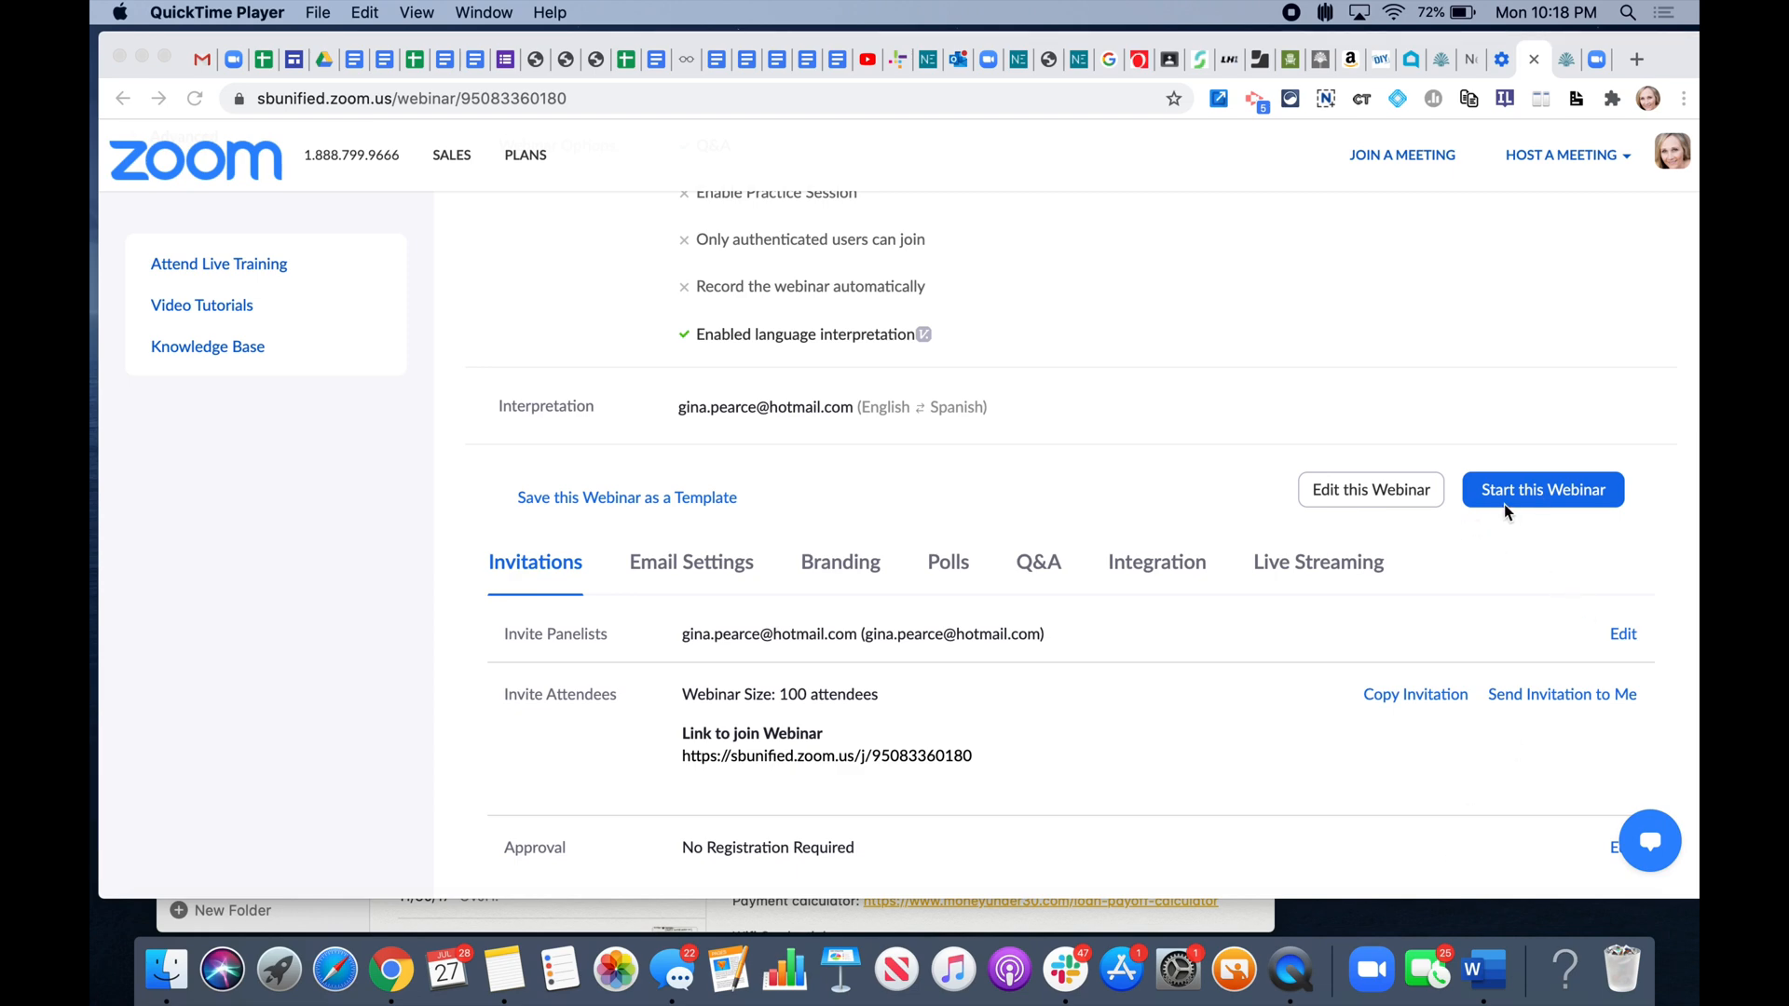
scroll(976, 393, "up", 10)
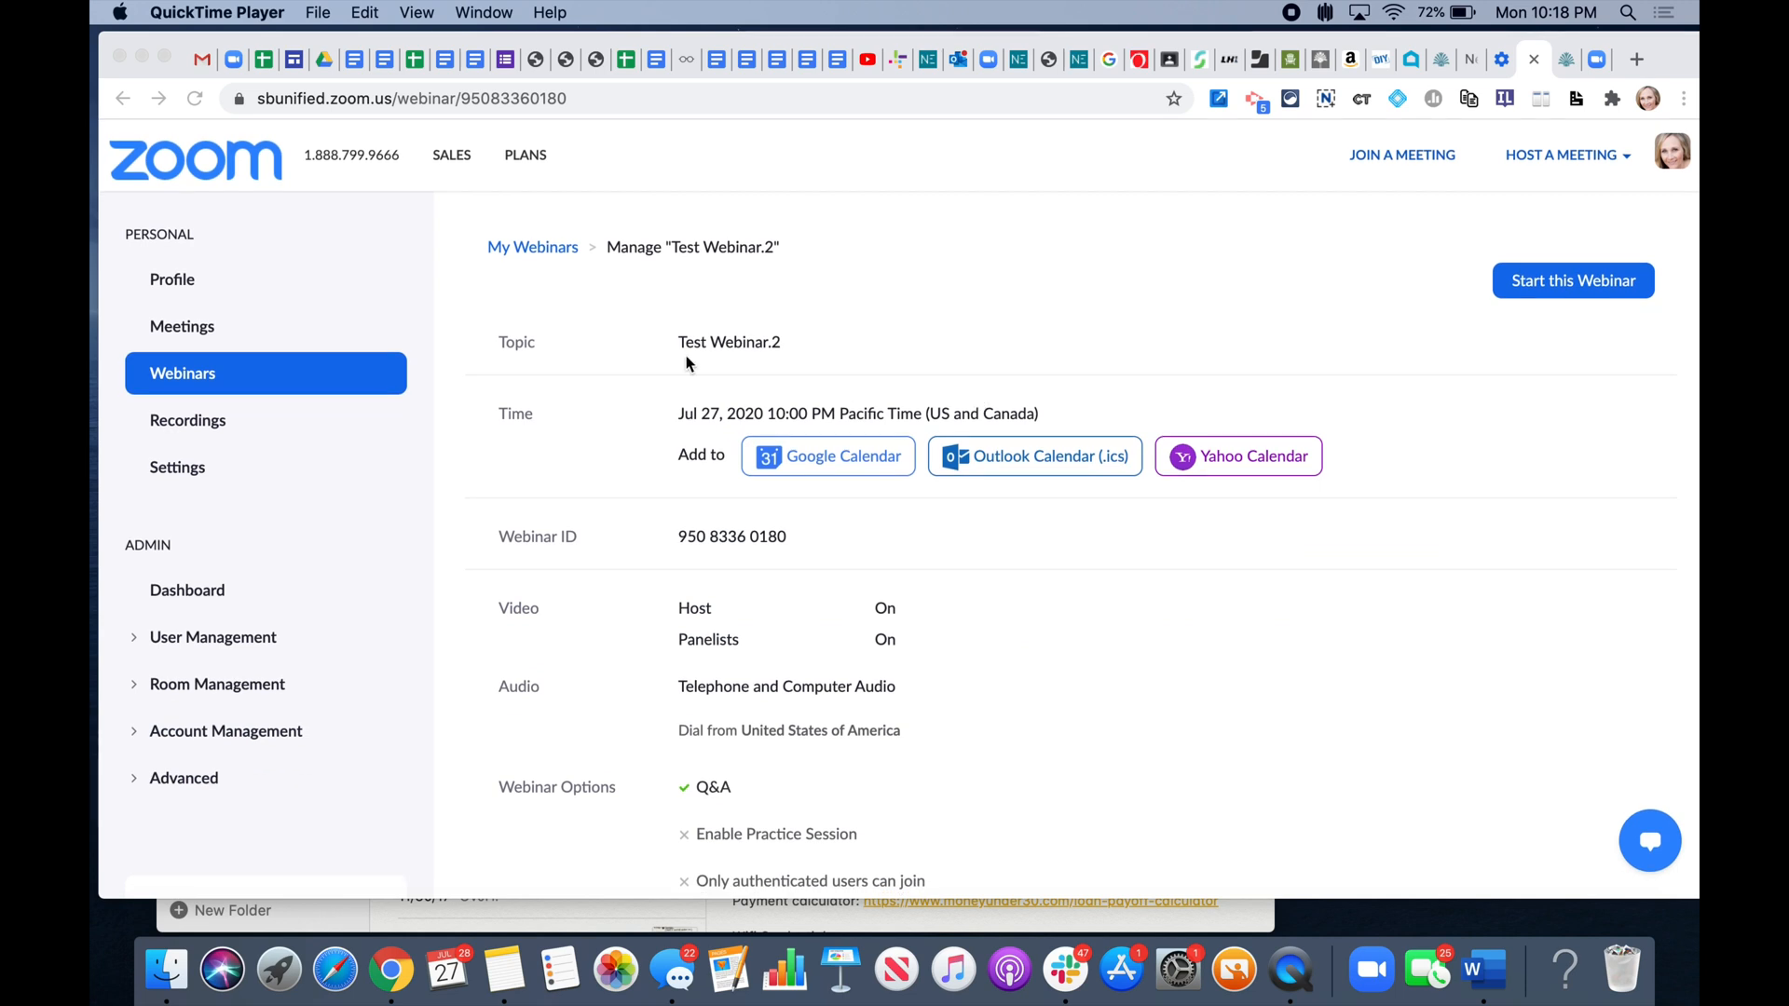
left_click(198, 331)
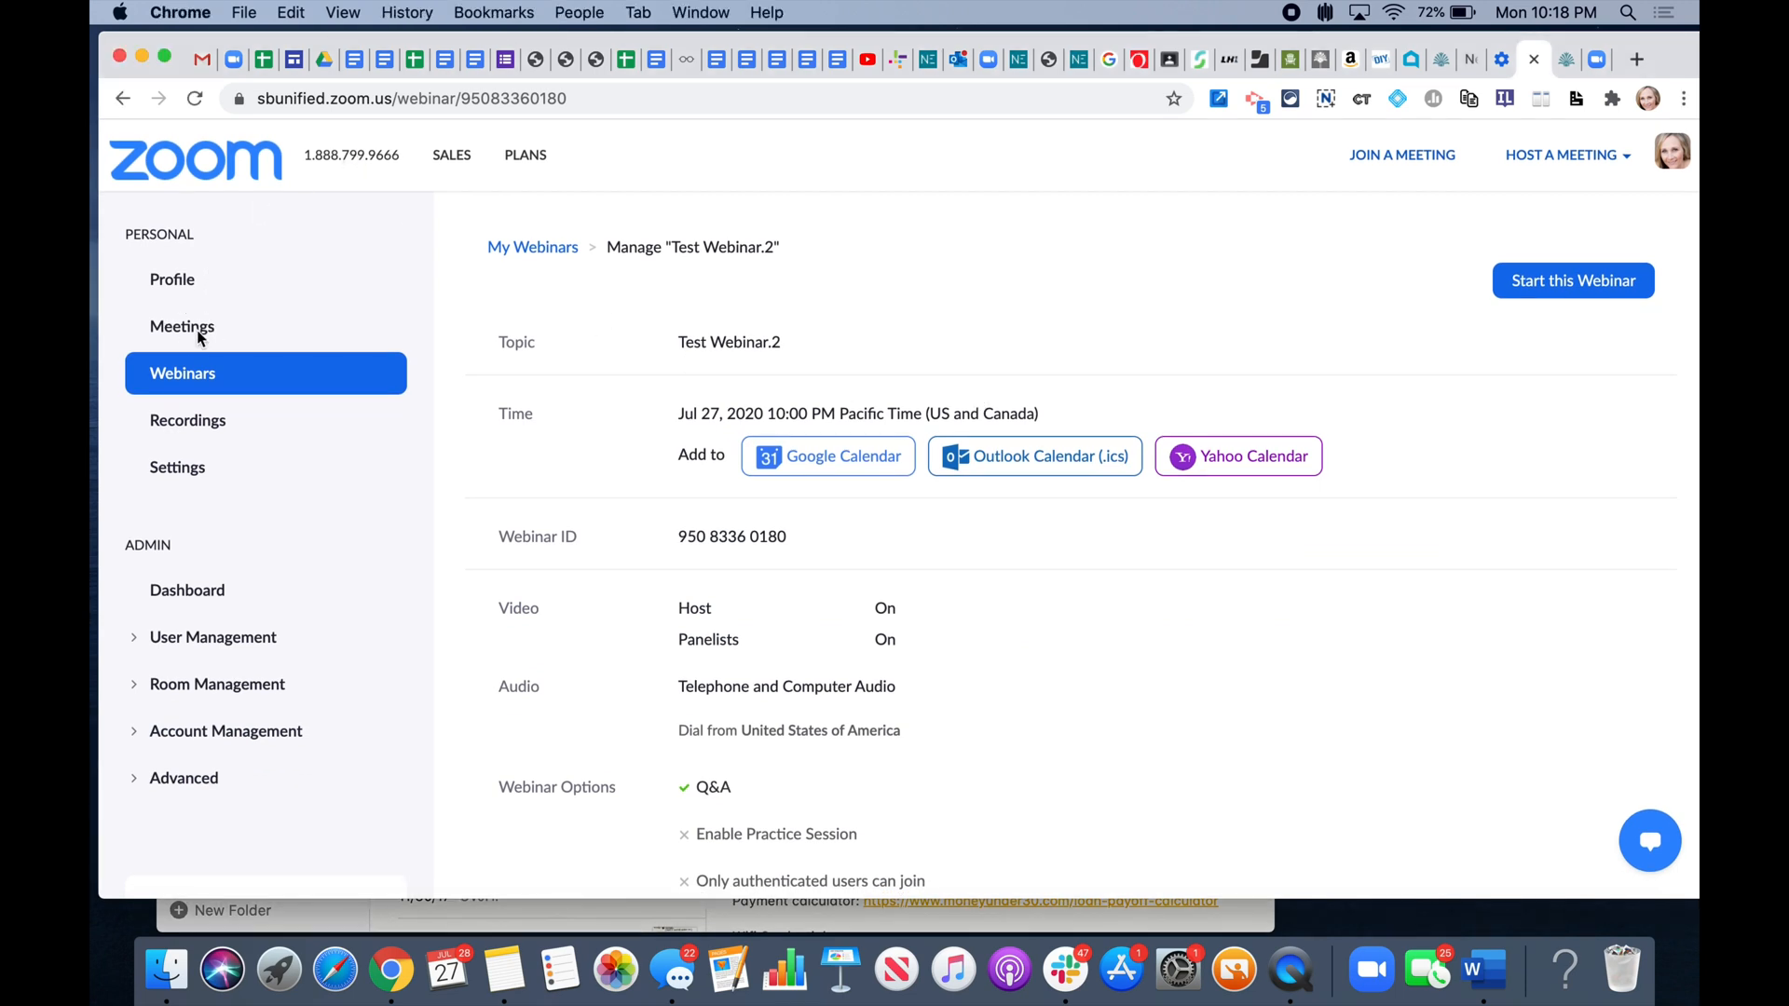
left_click(196, 329)
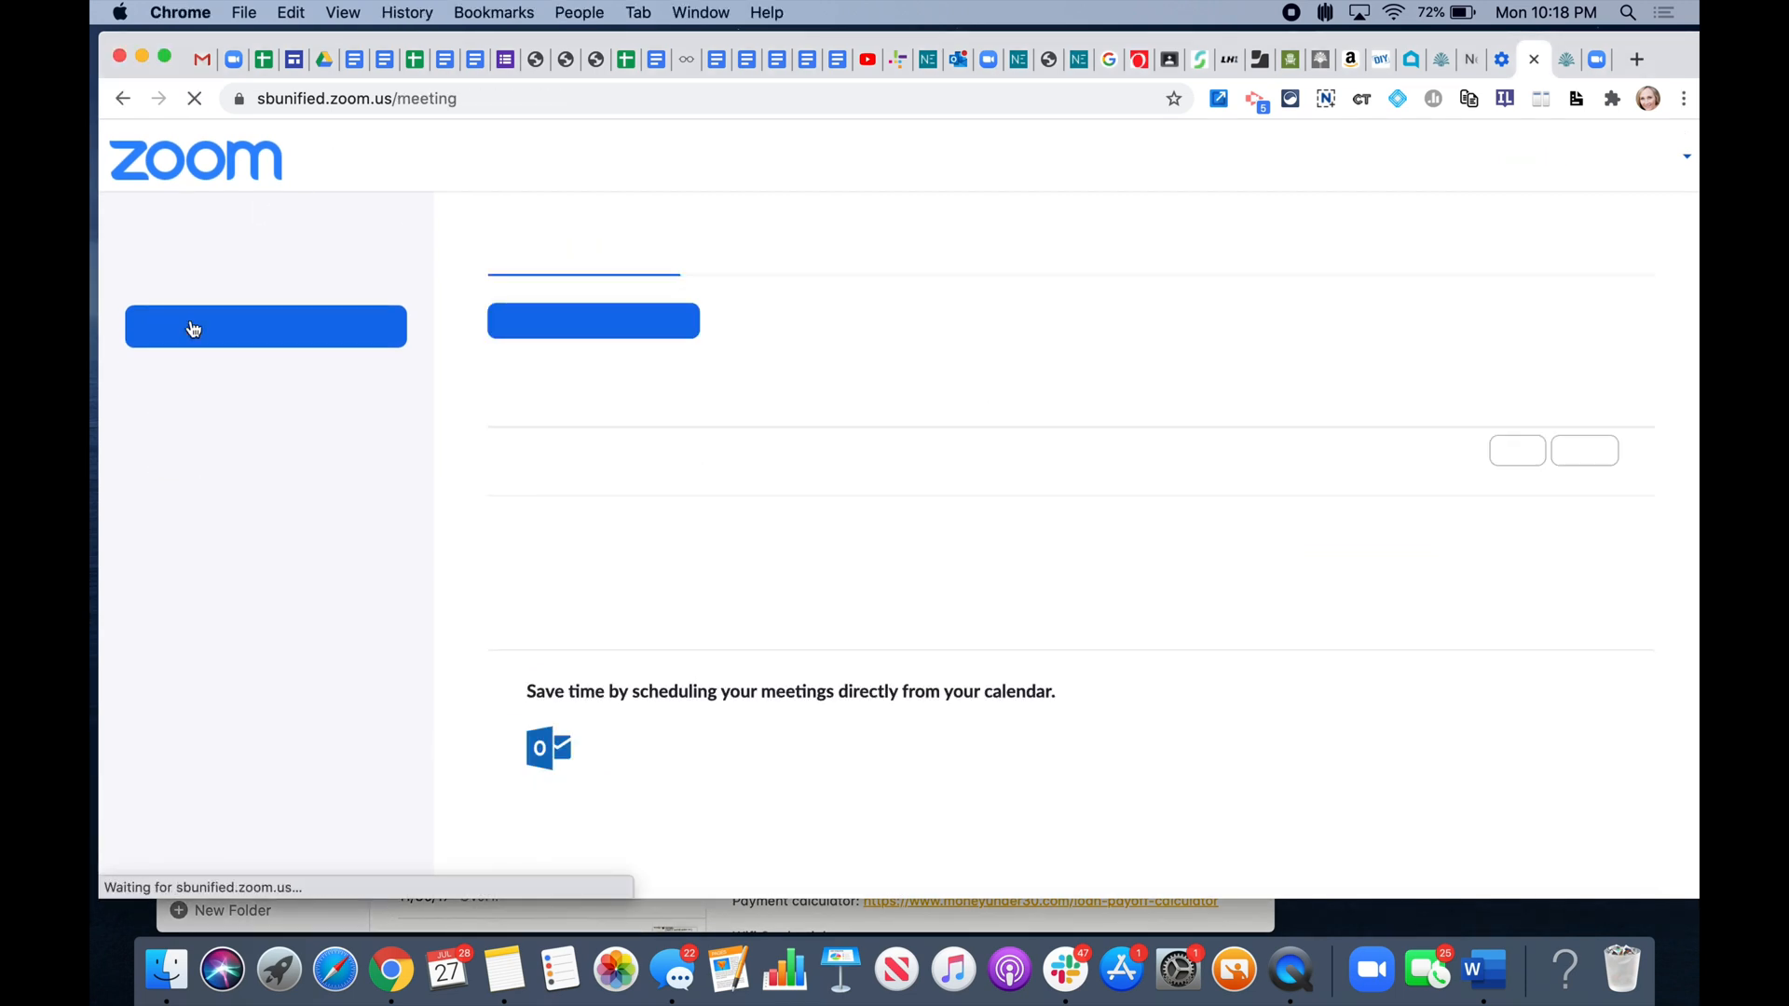
left_click(204, 377)
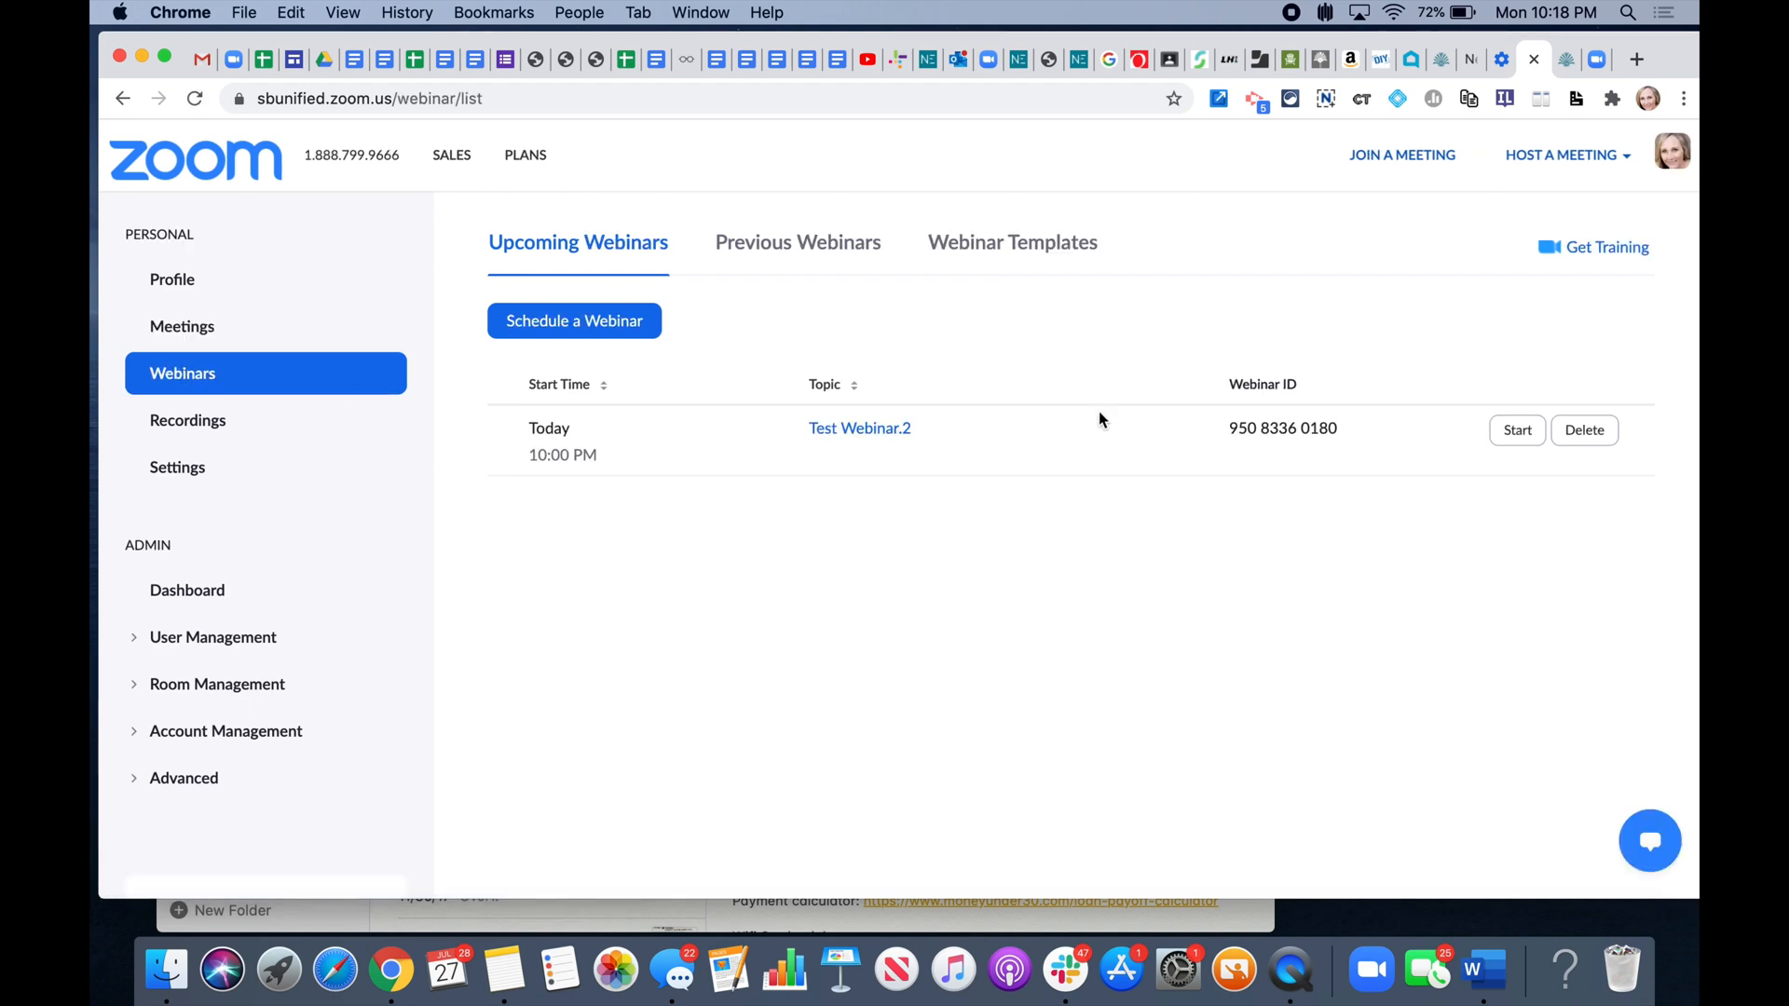
- Start Test Webinar.2 and let the browser launch it in the Zoom app
left_click(1516, 431)
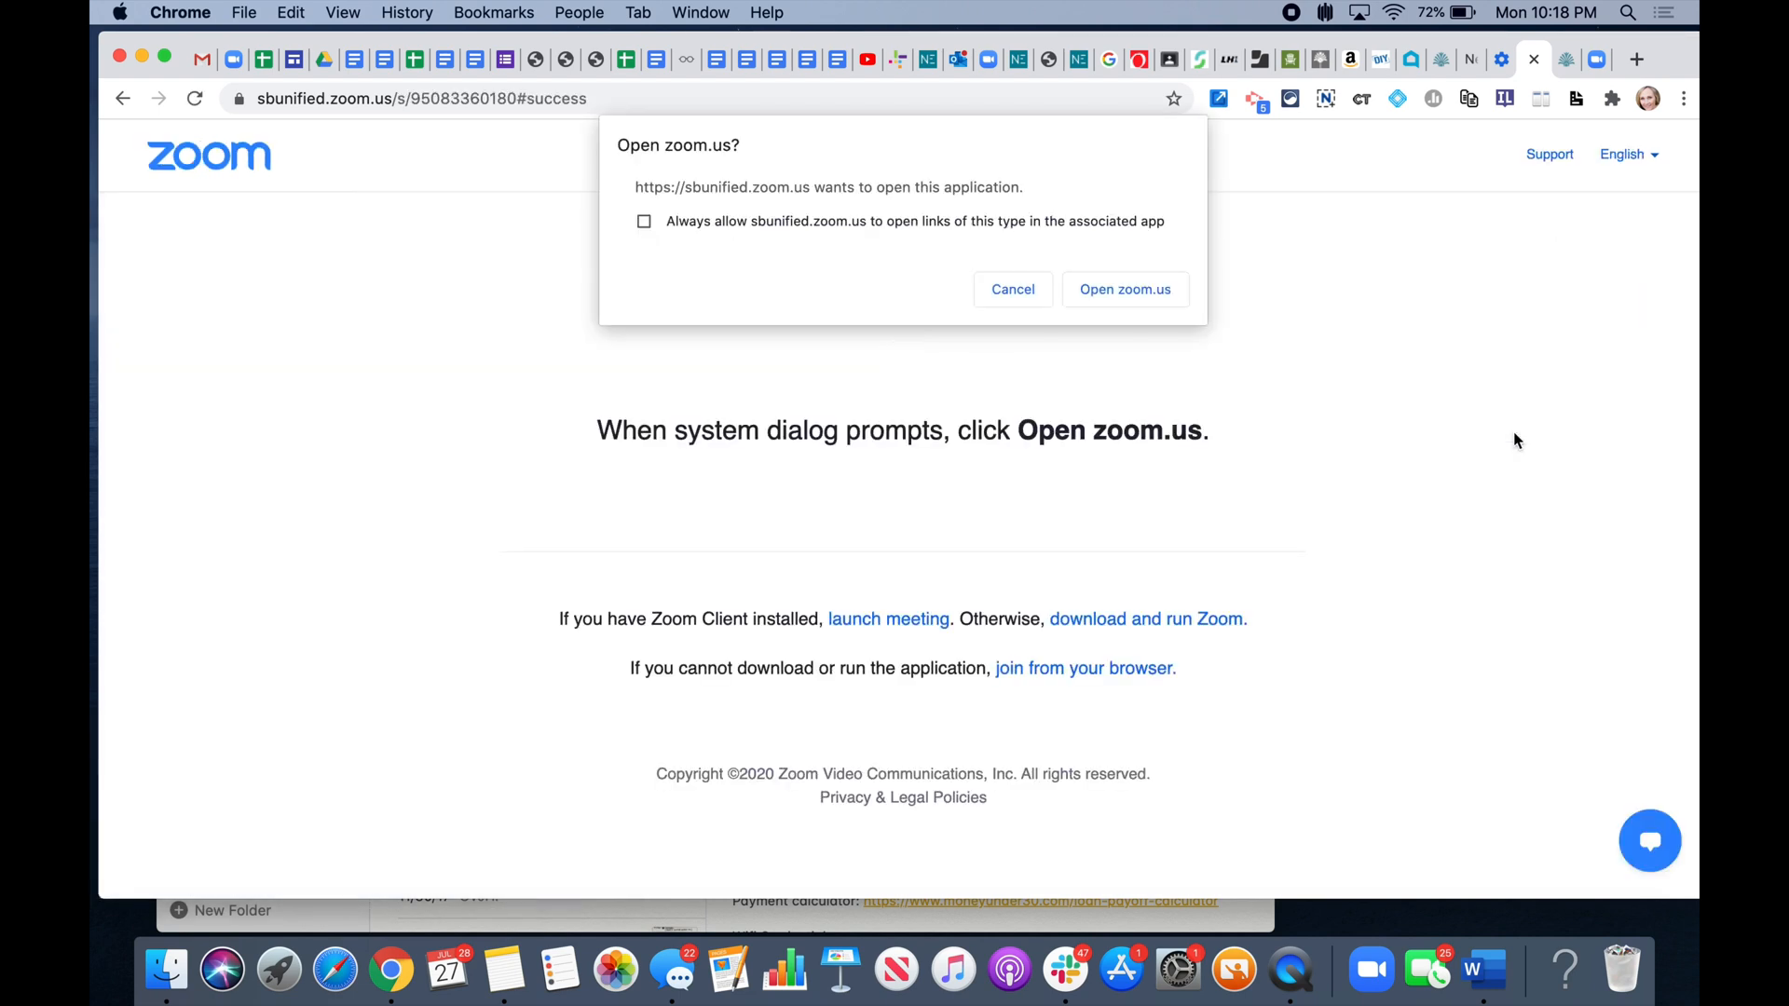
left_click(1103, 296)
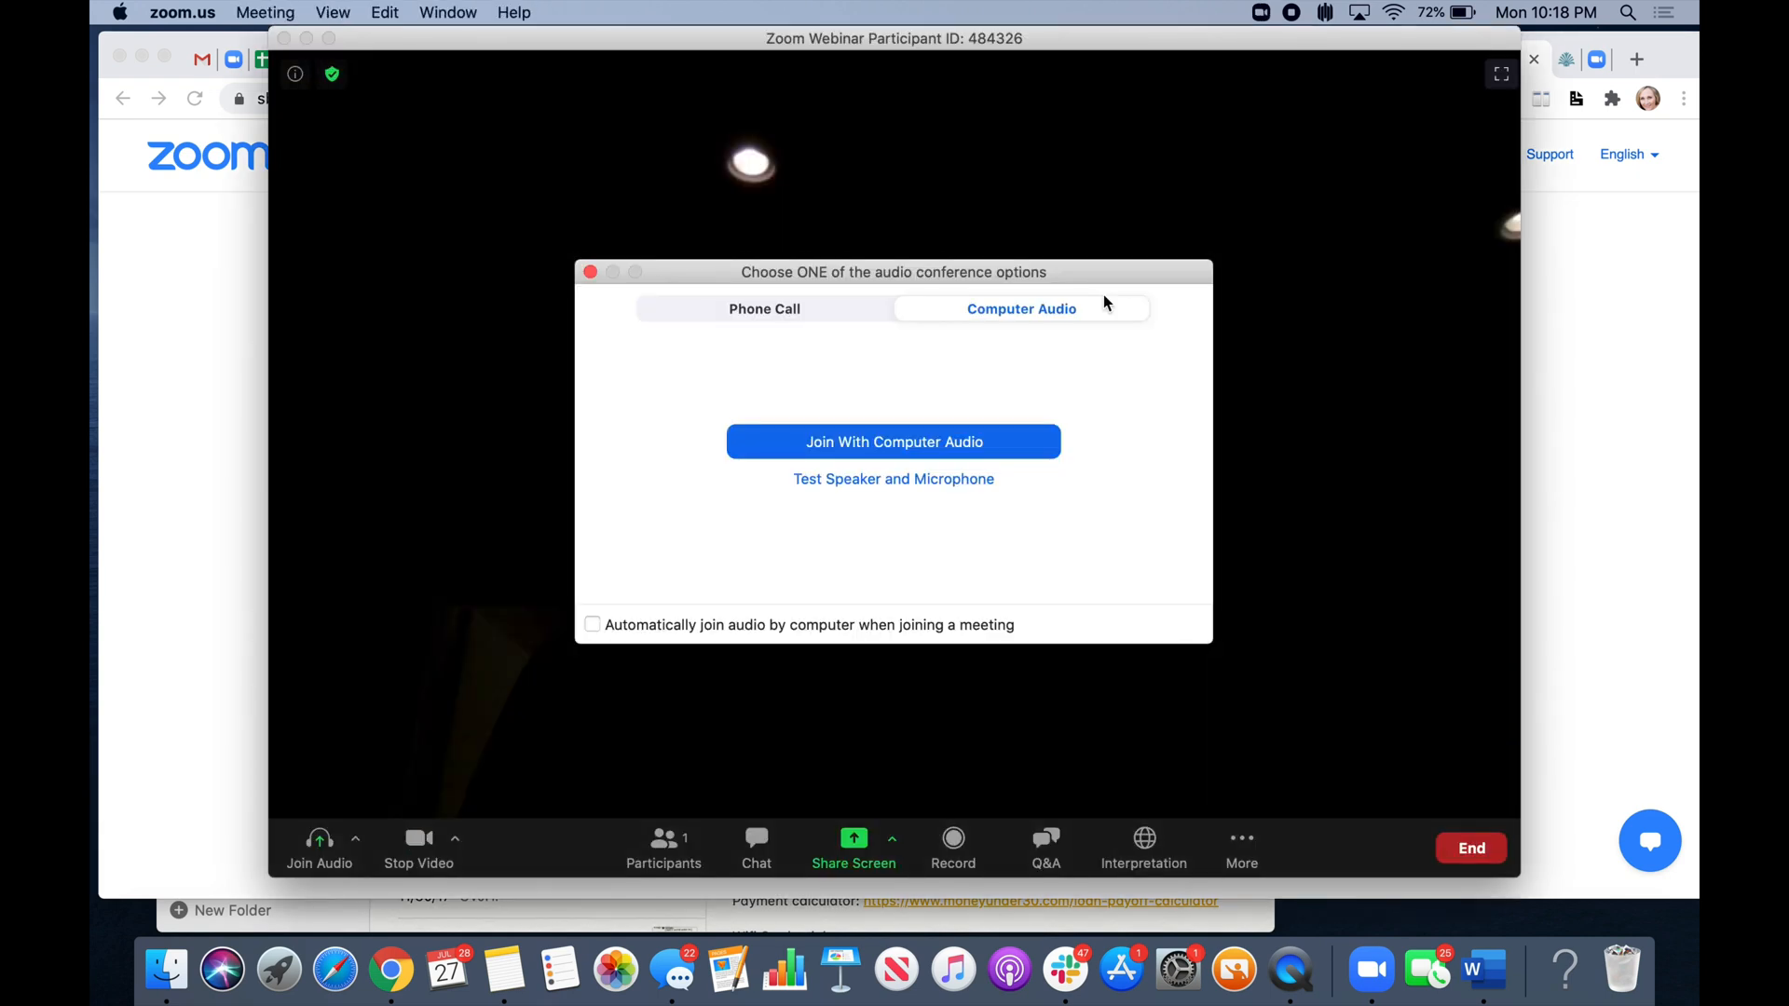
- Join with computer audio, dock the Q&A window on the left, and show the participants list
left_click(905, 442)
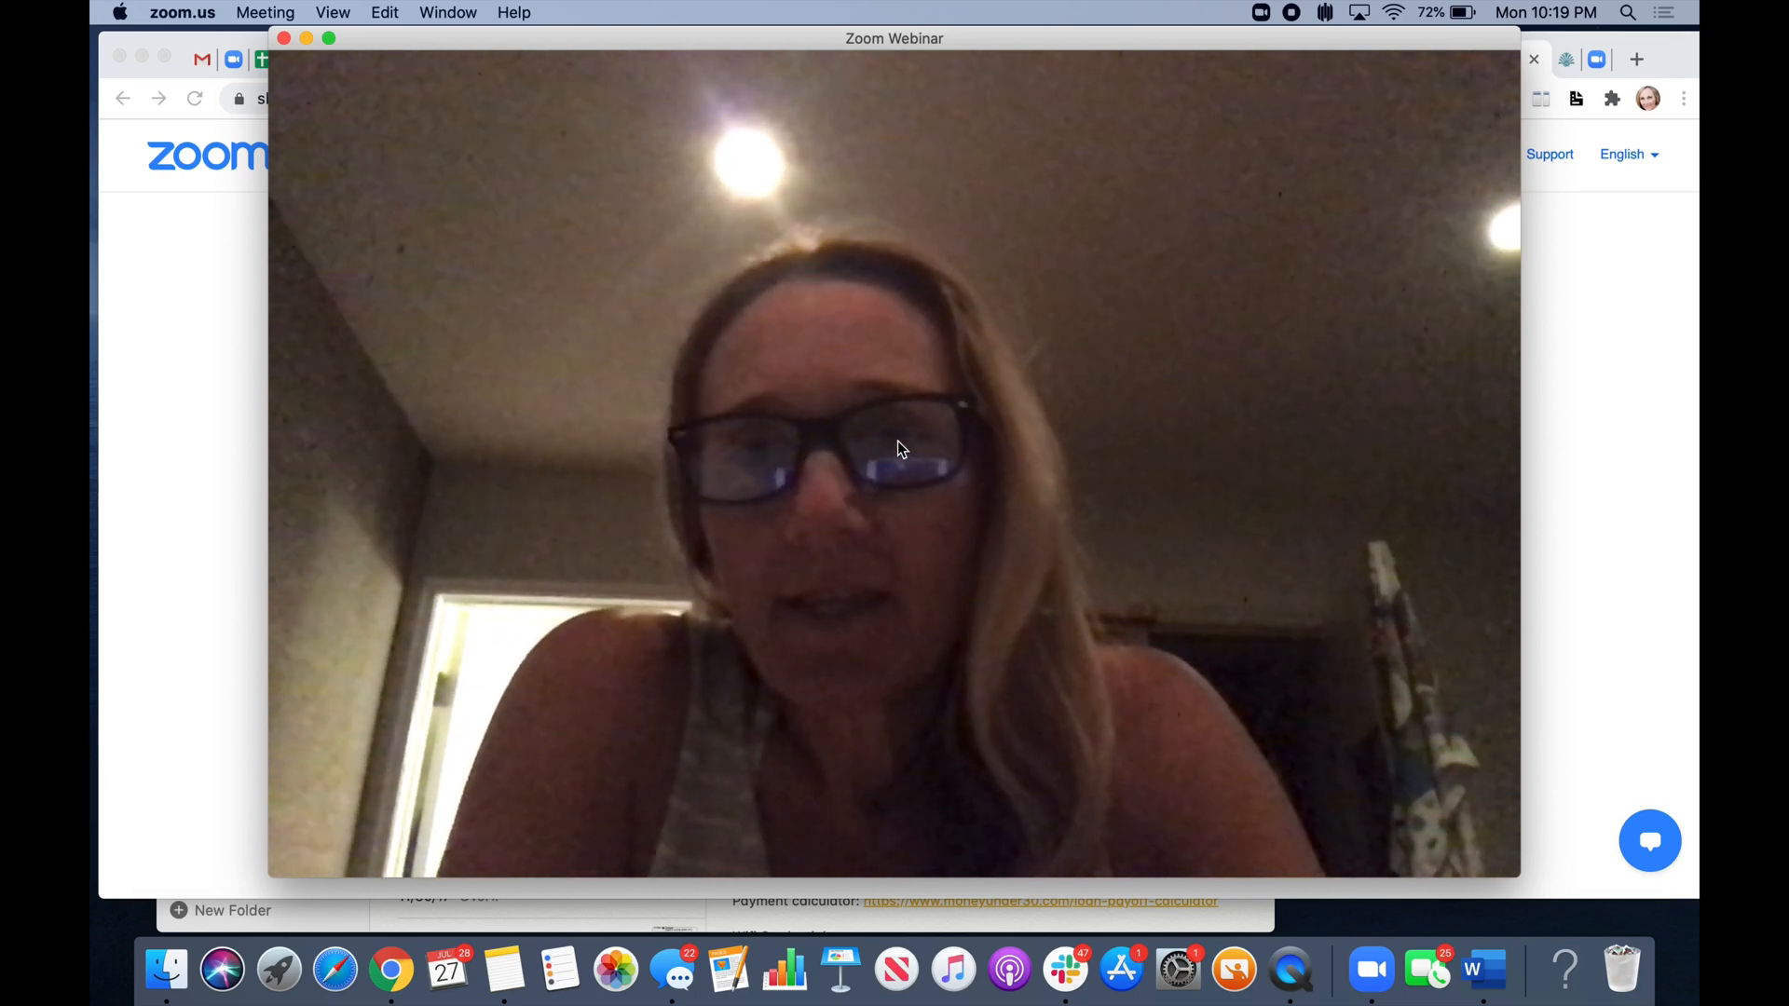
mouse_move(763, 323)
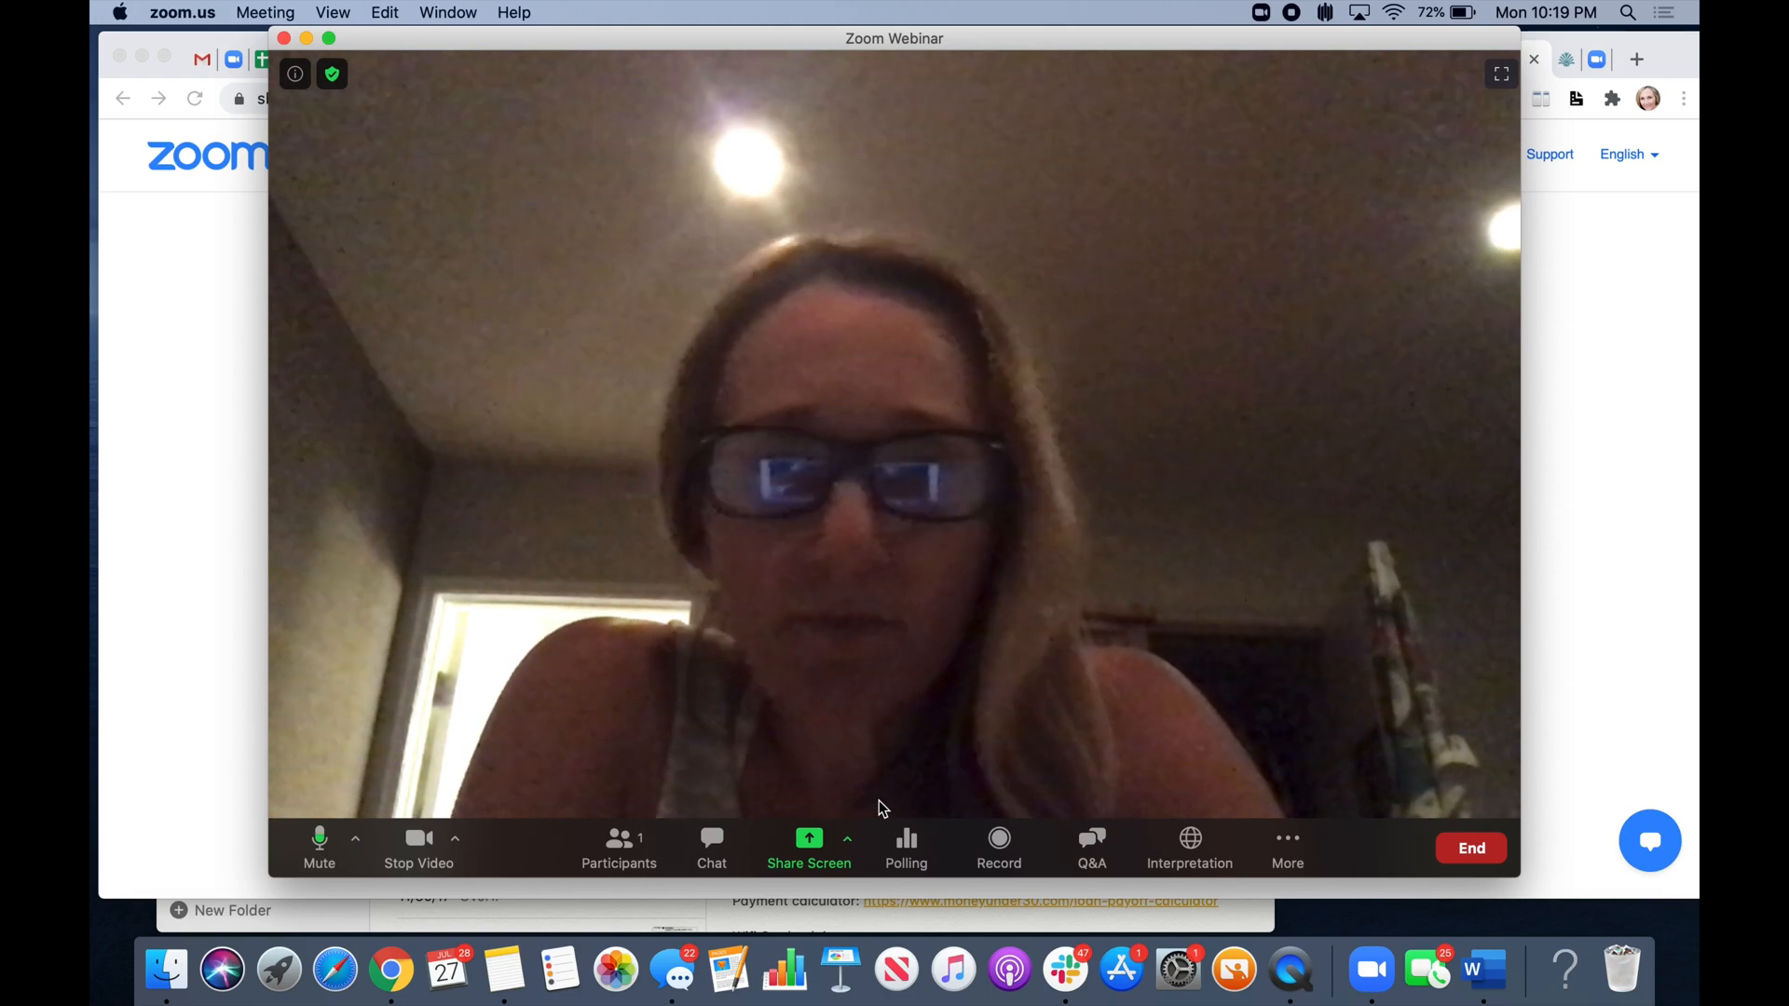
left_click(1093, 848)
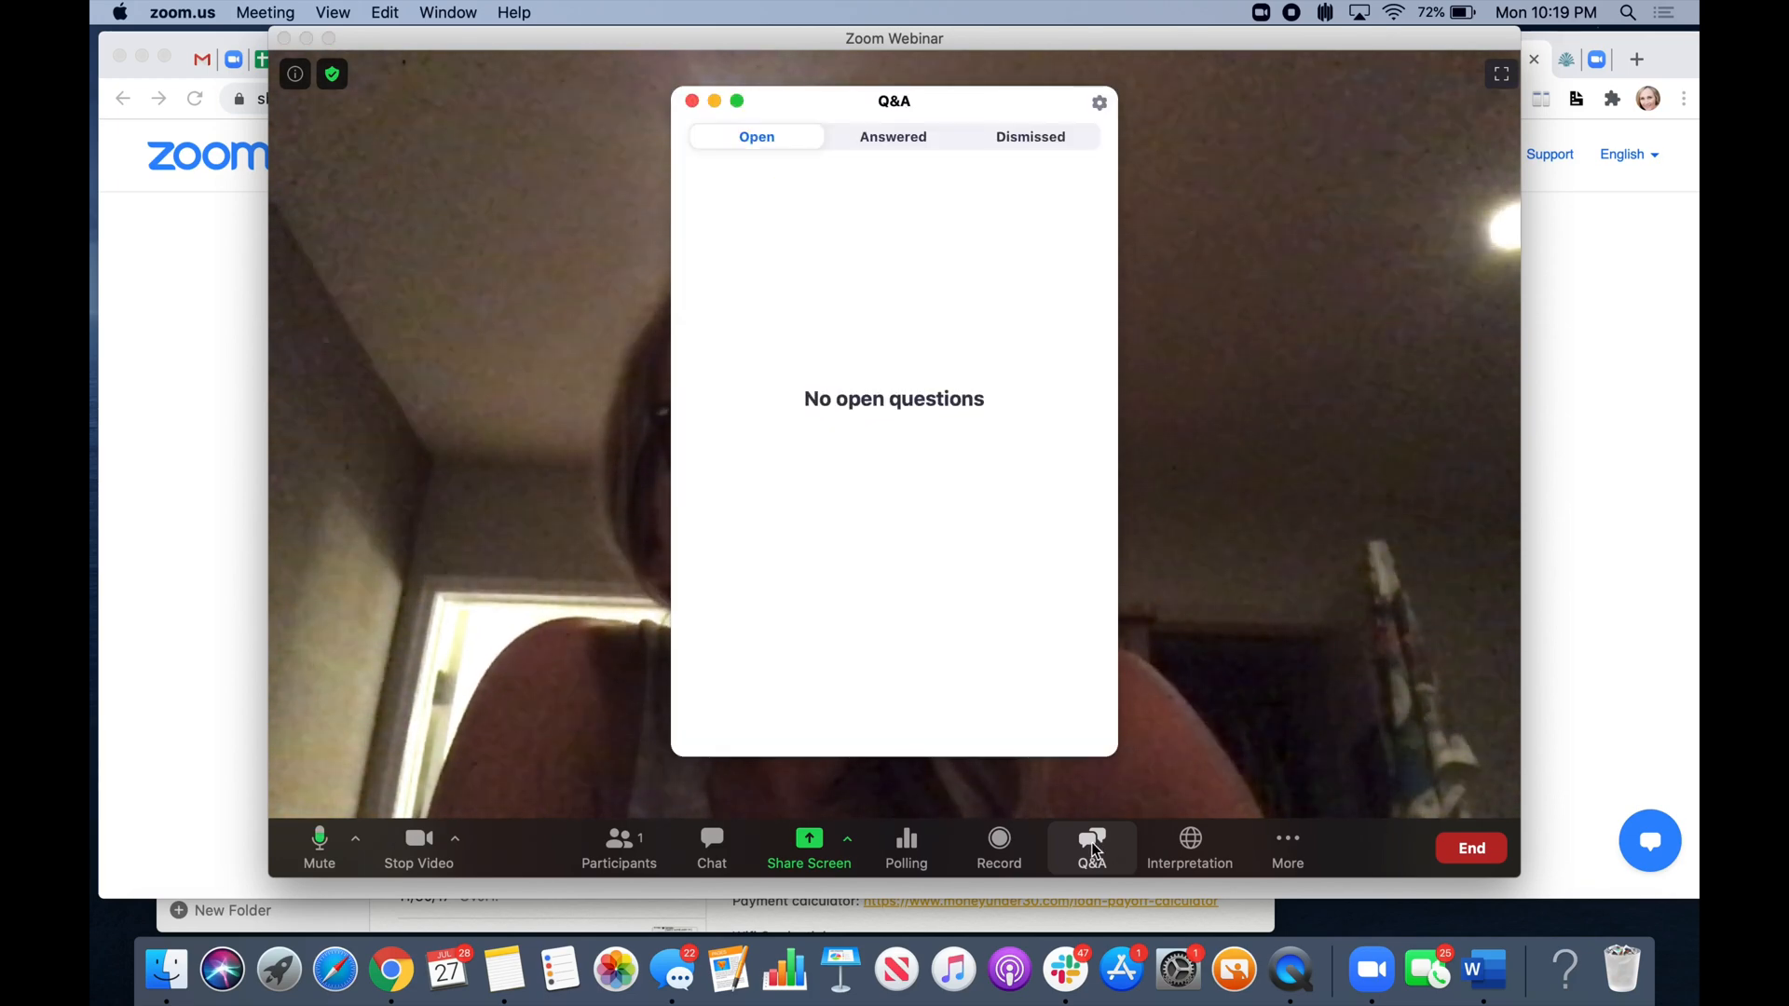
left_click_drag(833, 108, 321, 154)
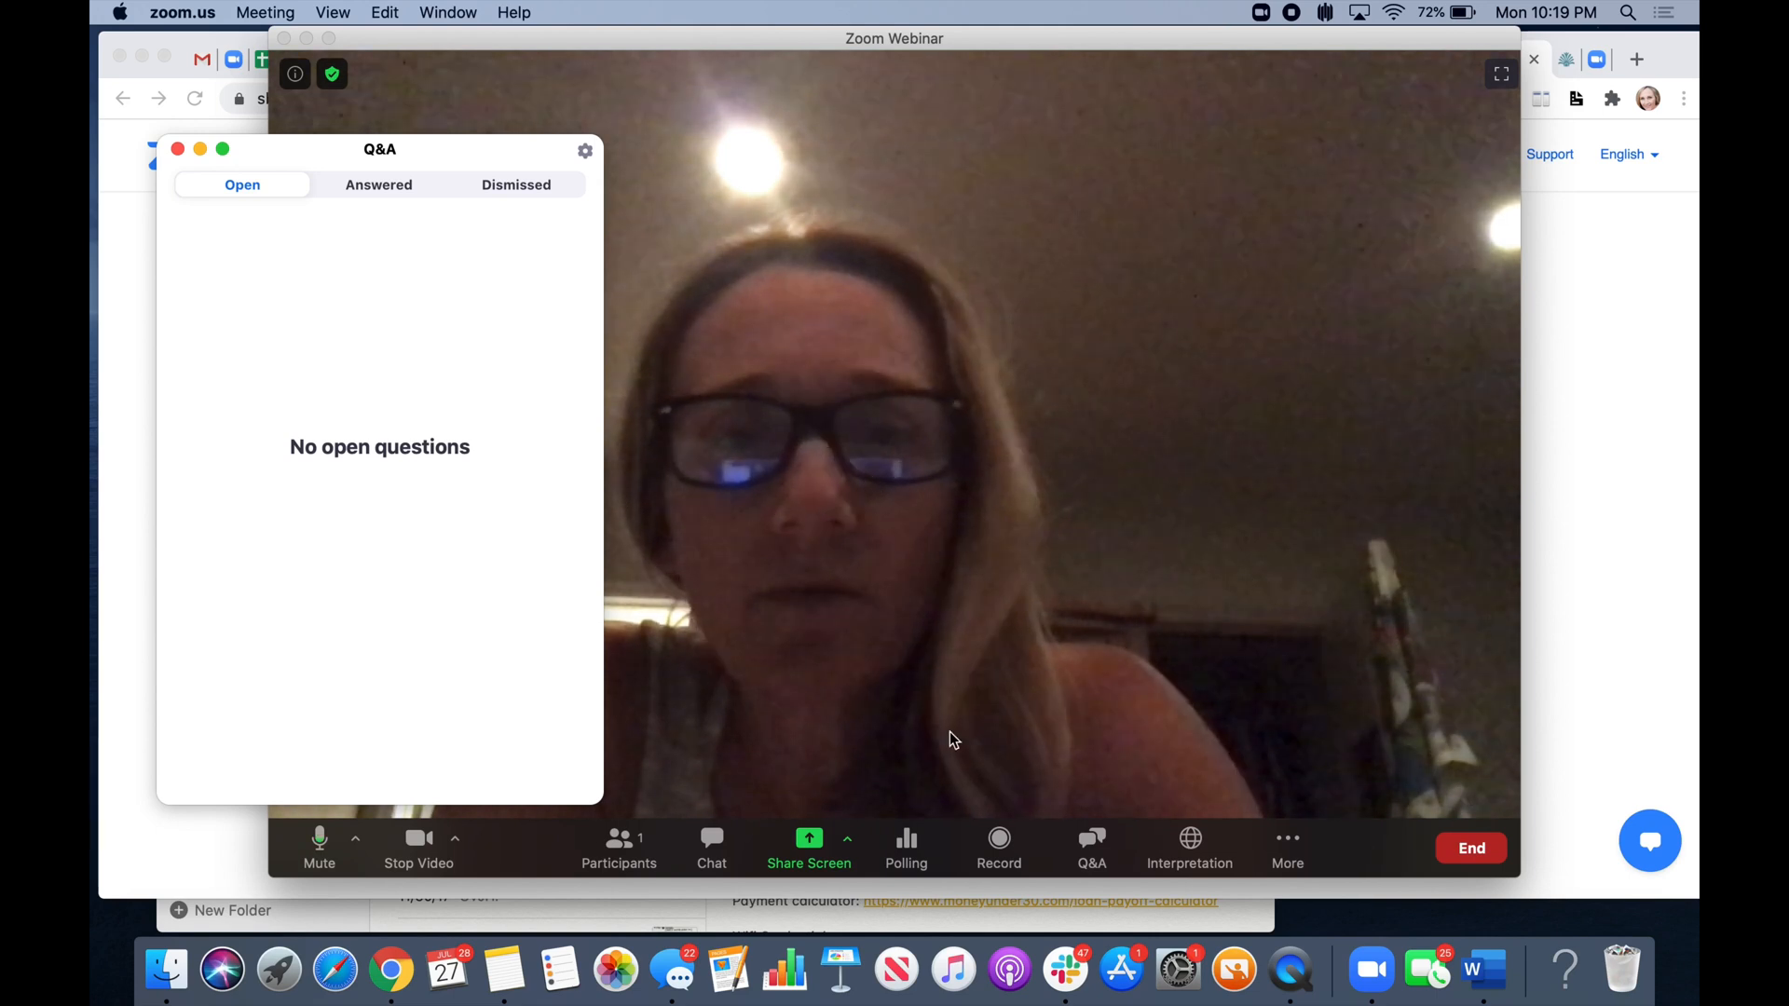
left_click(620, 844)
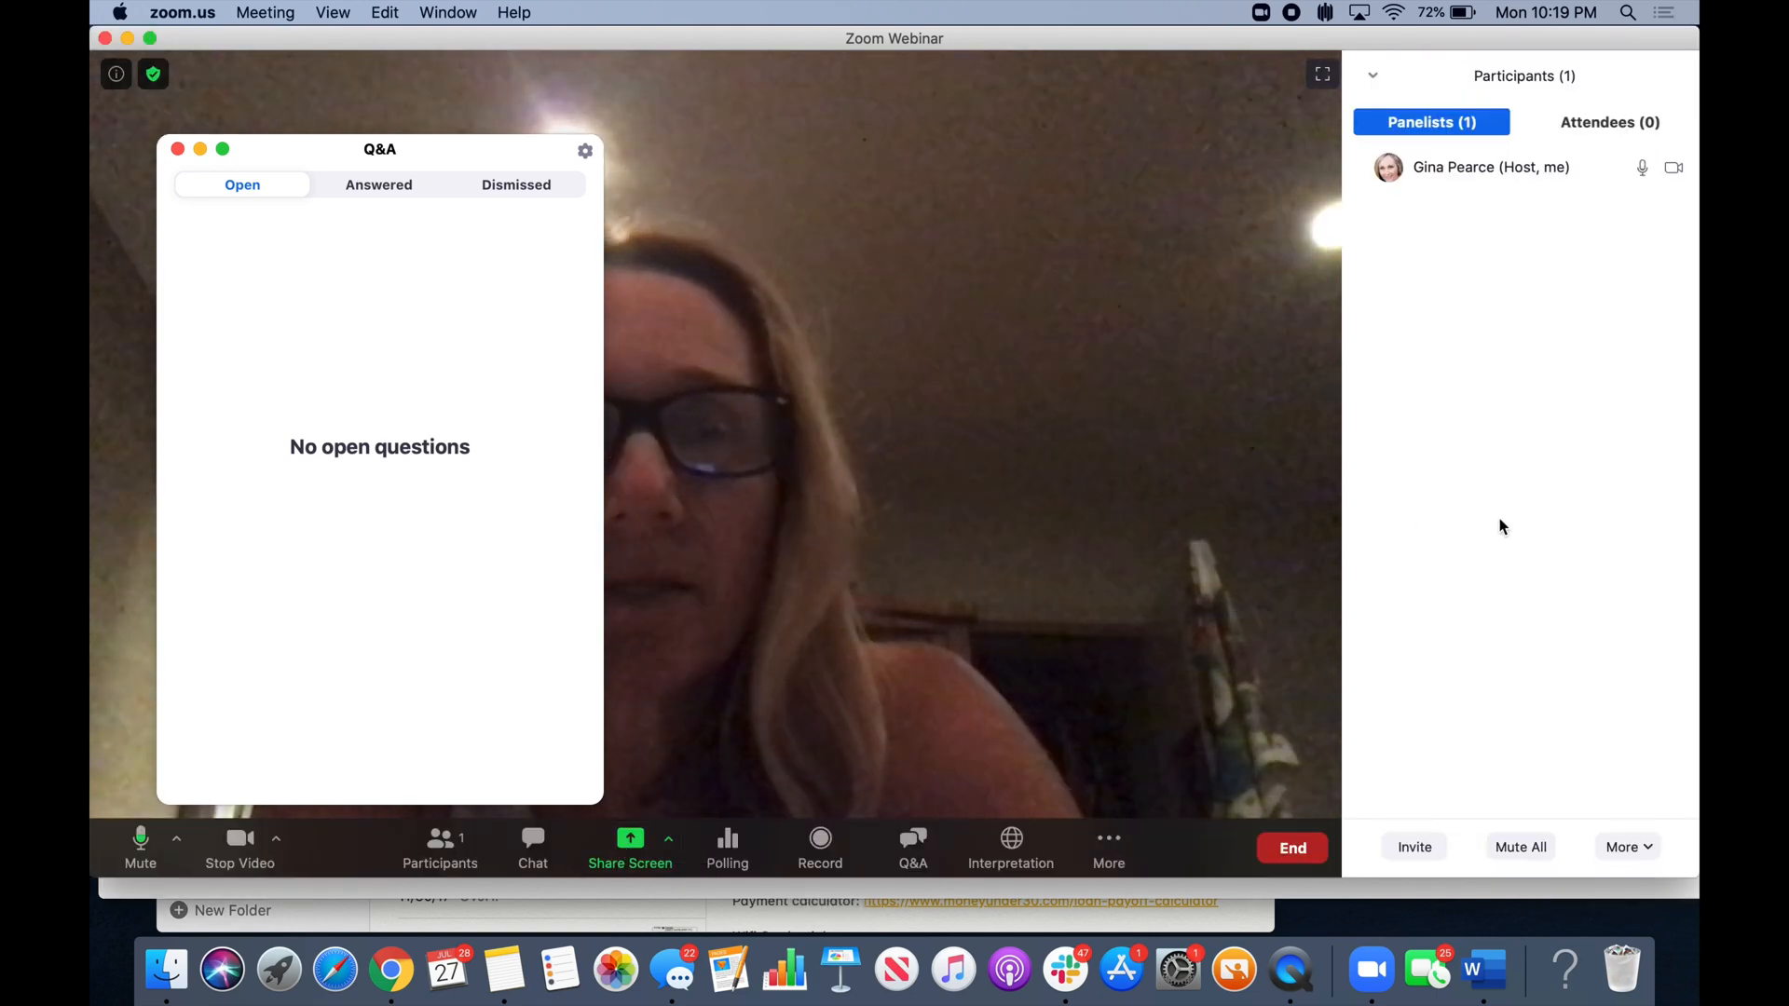
mouse_move(1571, 152)
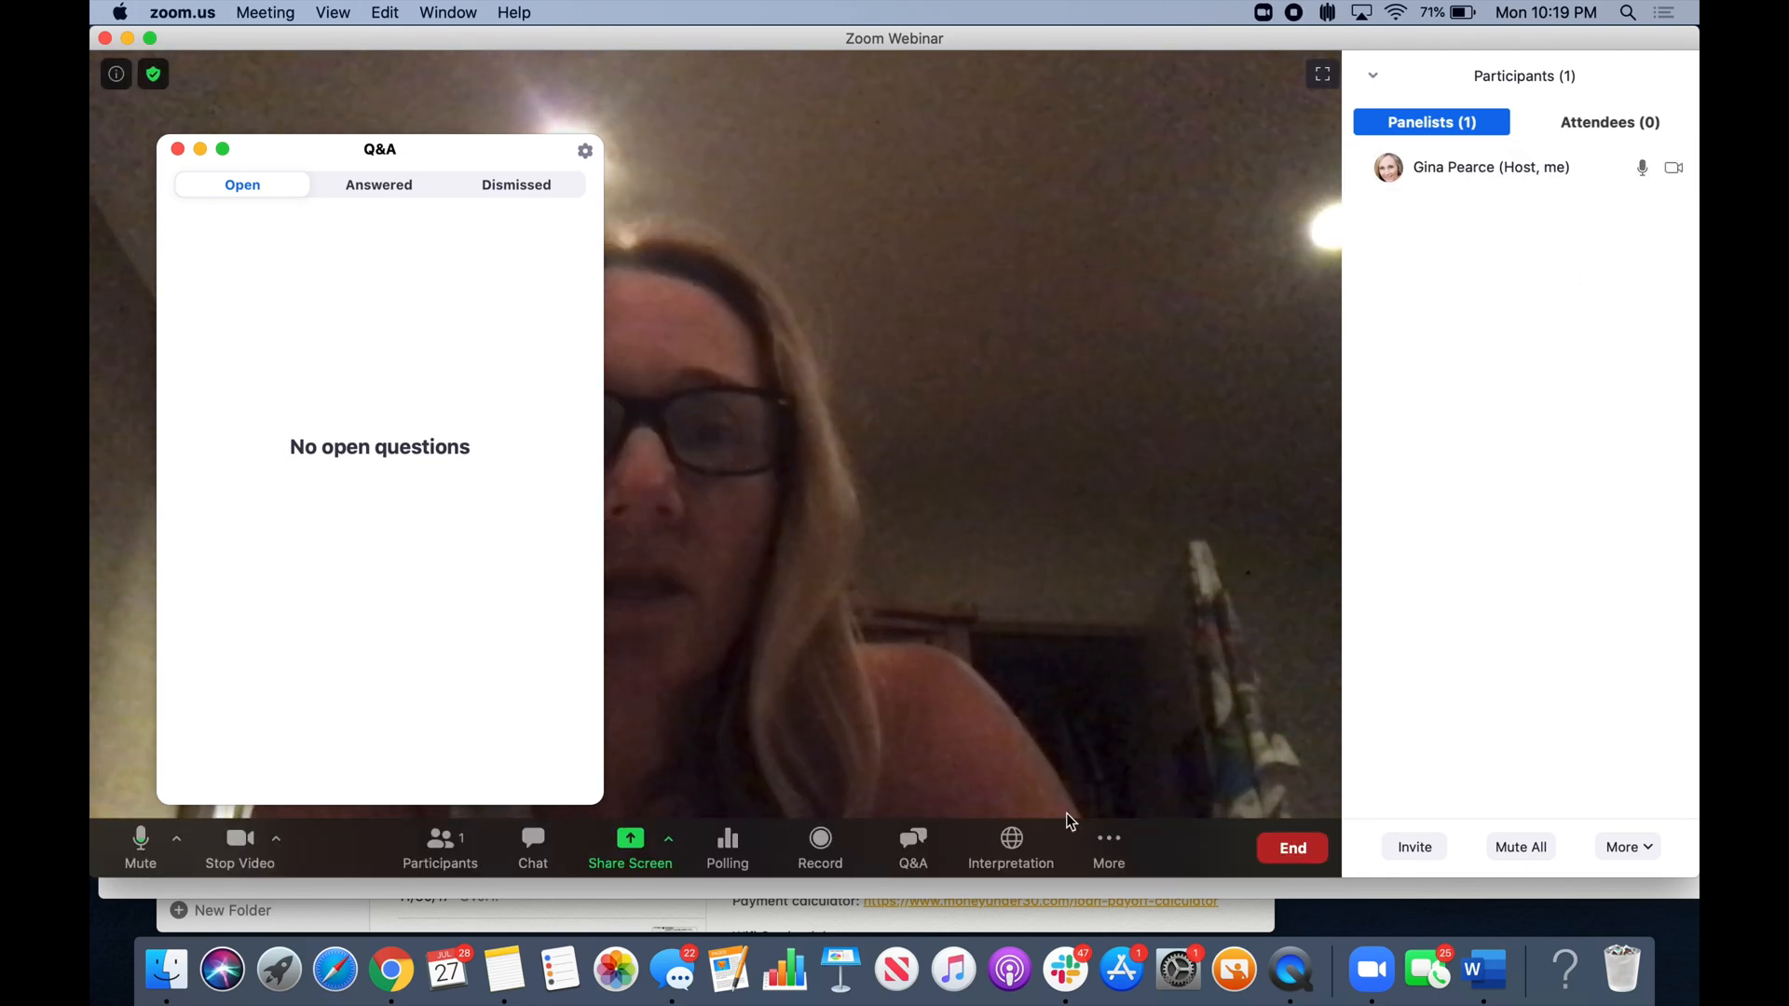
- Check the English-to-Spanish language interpretation setup, then bring up the Share Screen picker
left_click(1014, 843)
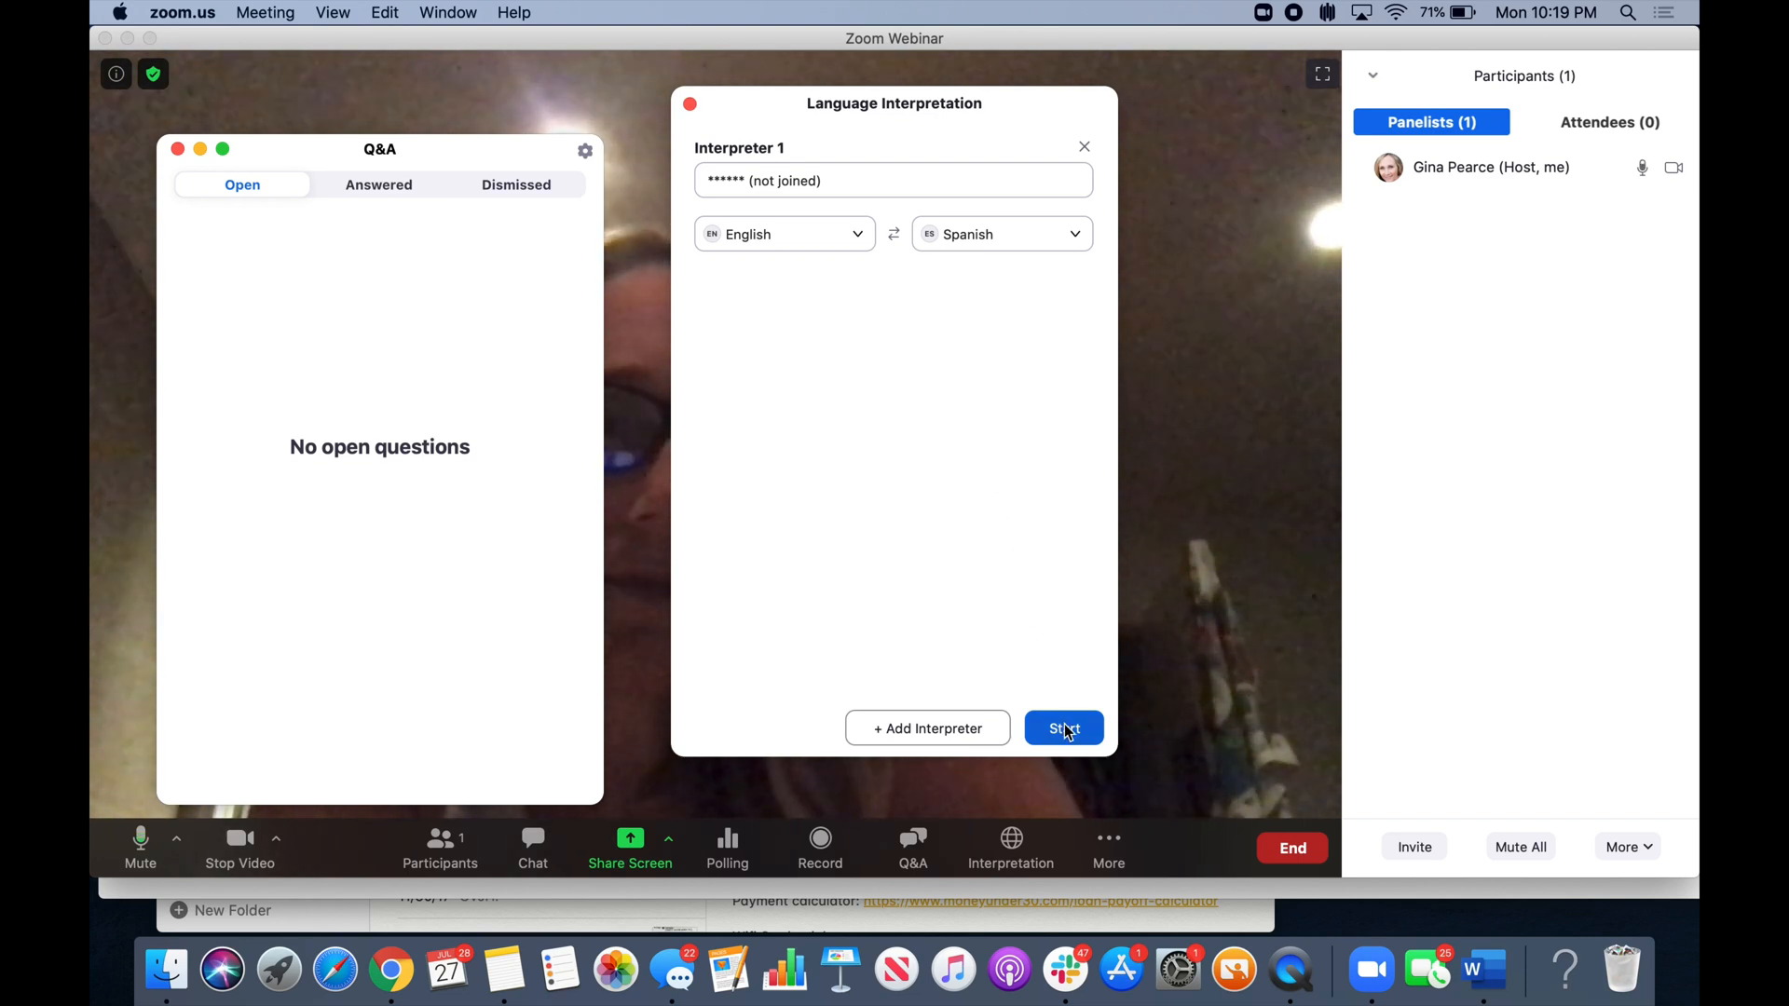
left_click(691, 104)
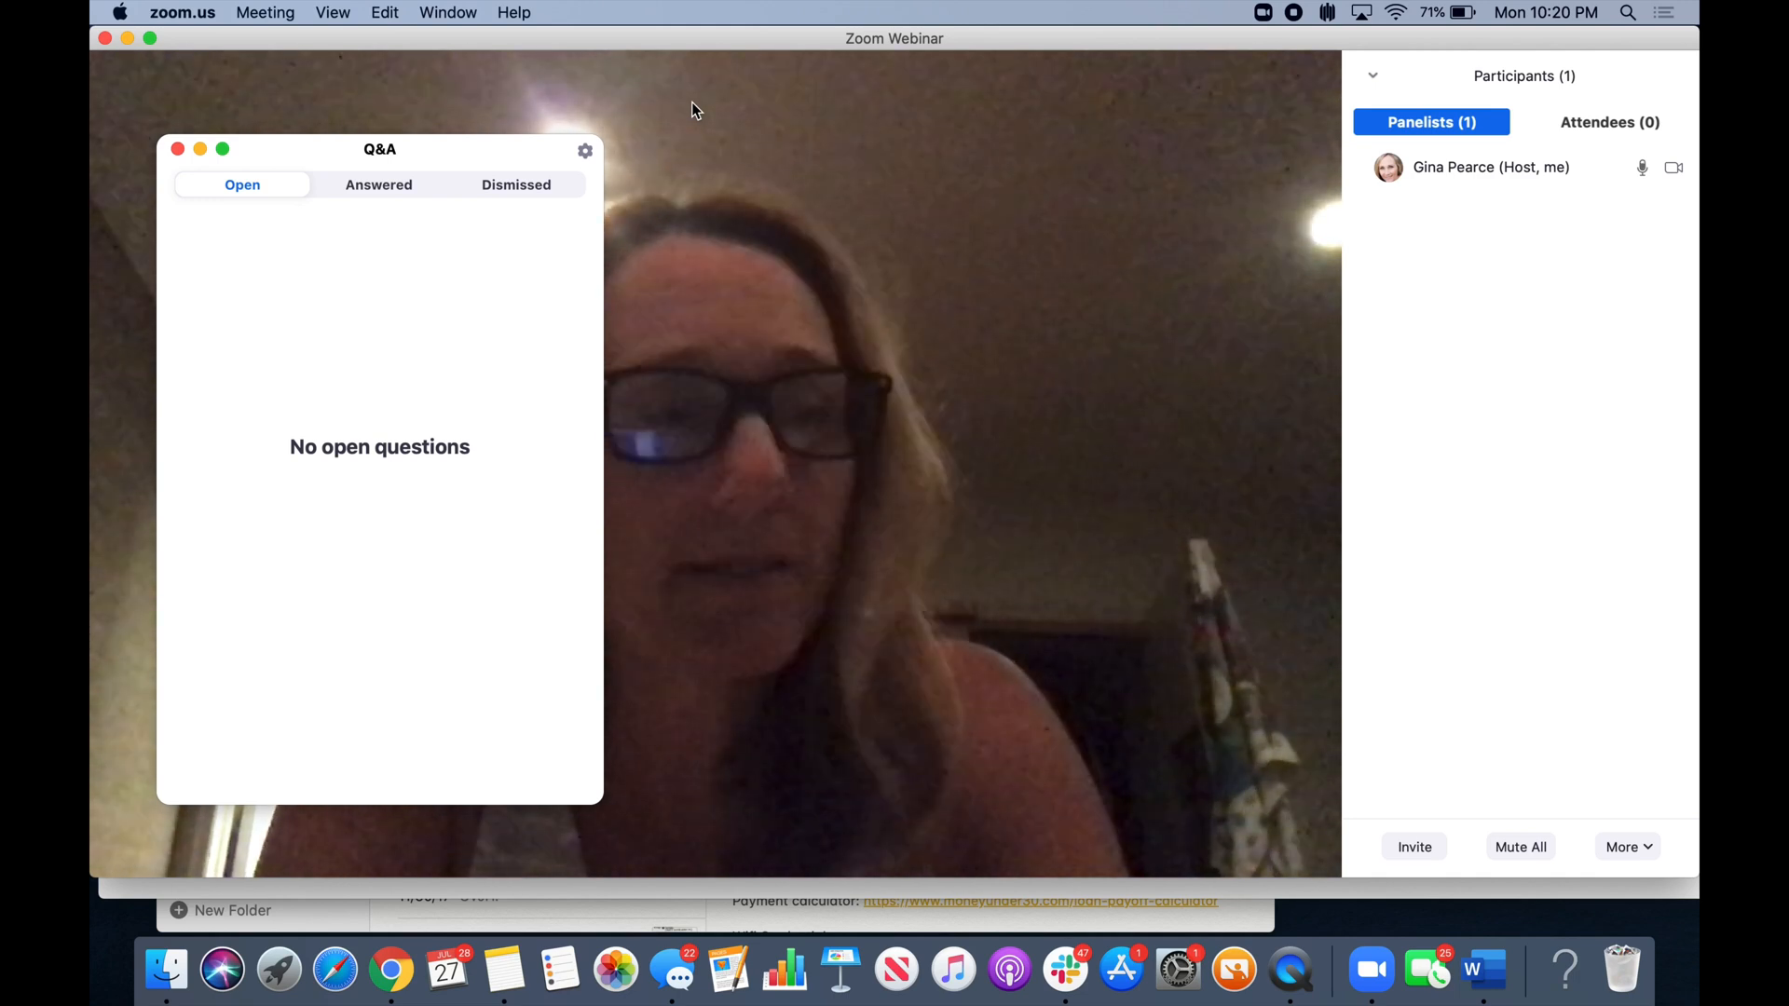
mouse_move(698, 466)
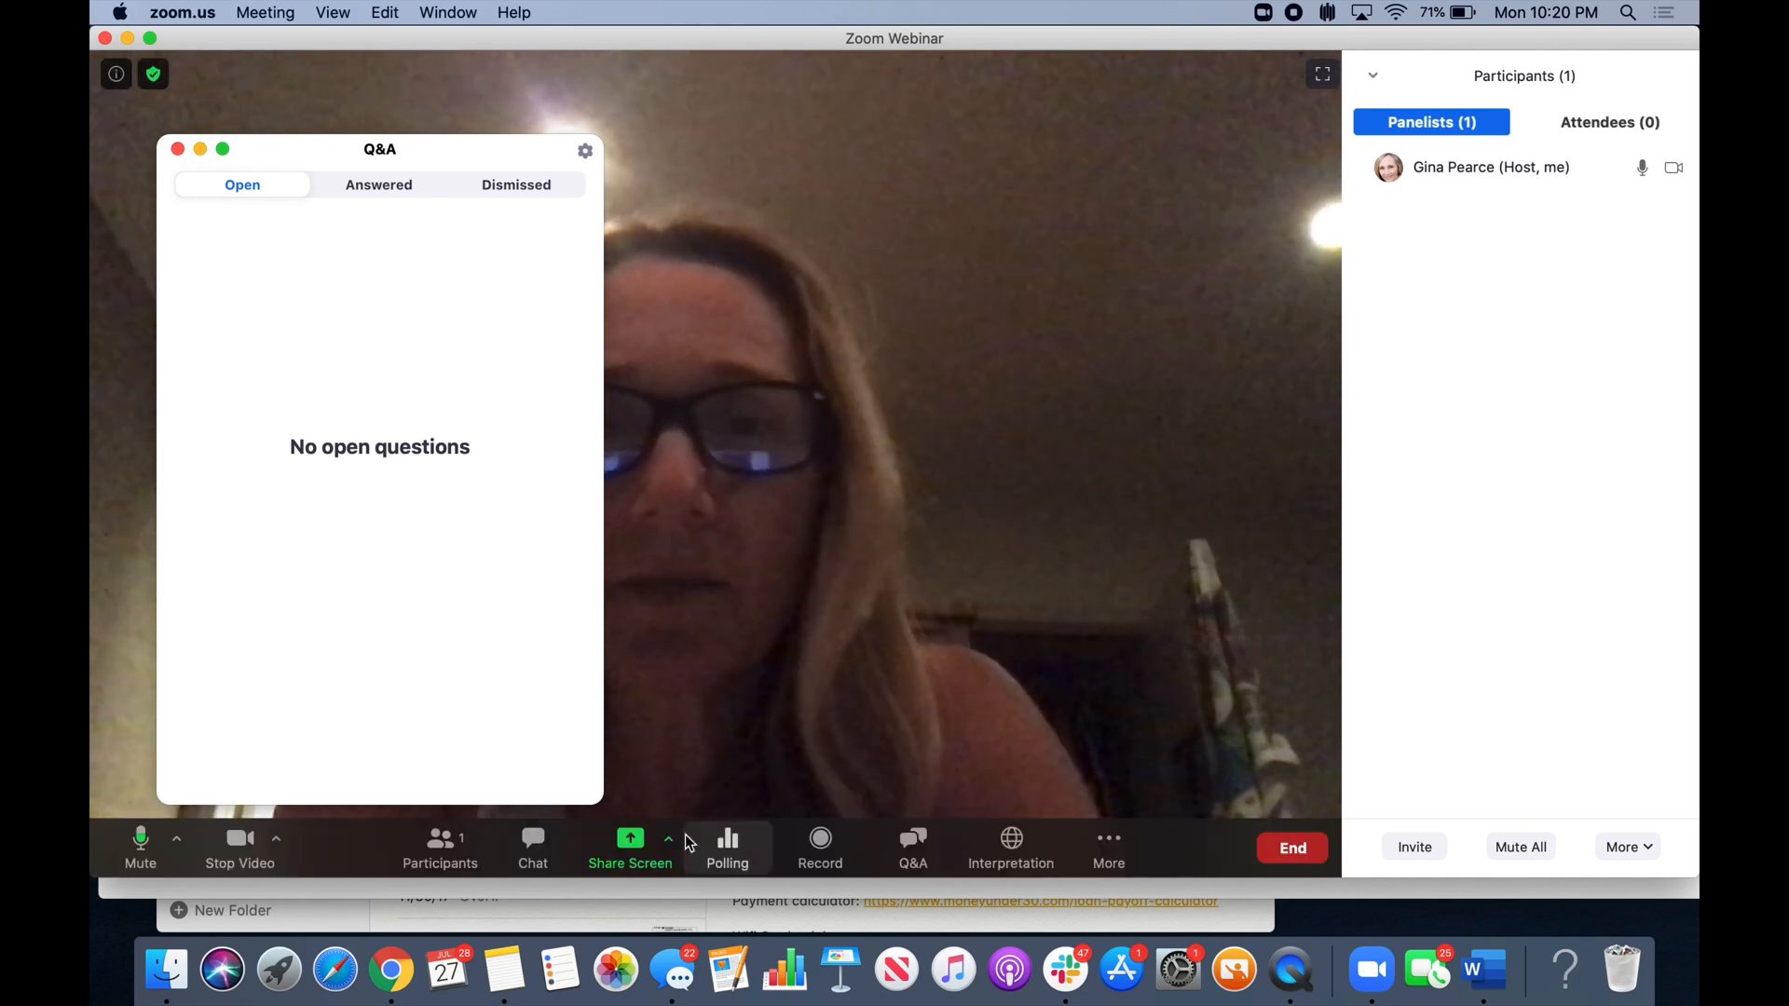
left_click(632, 843)
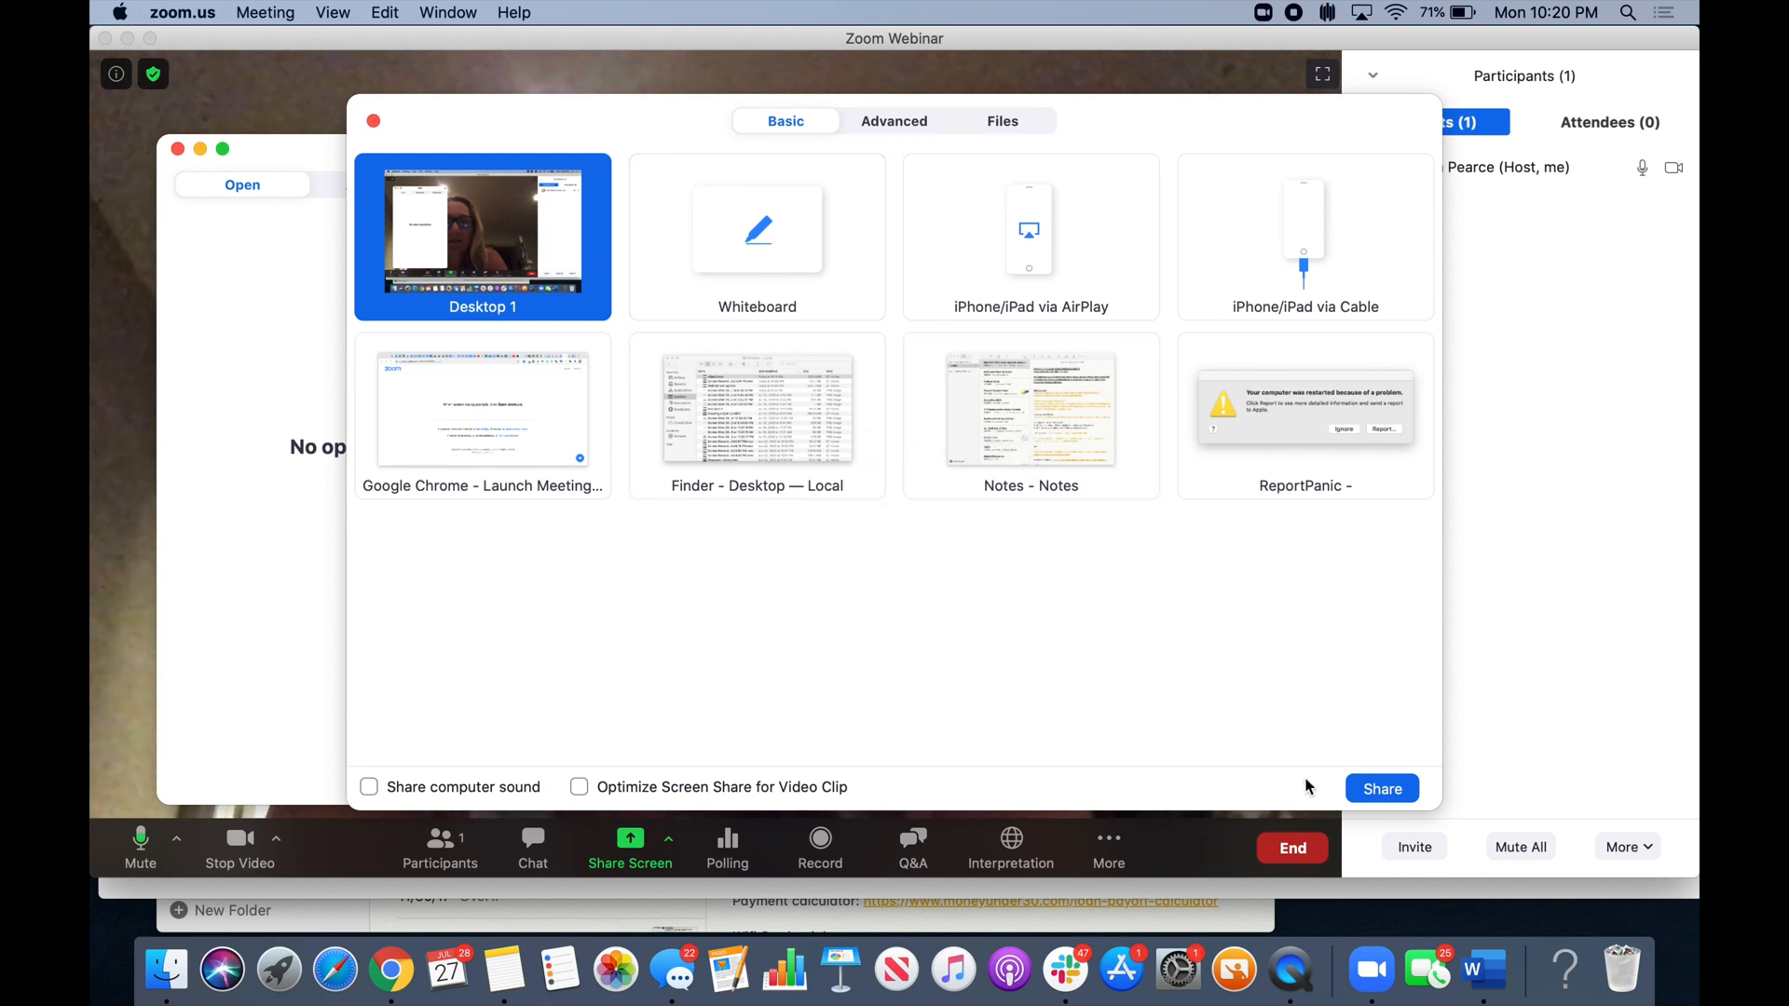
- Share Desktop 1 with the Test Webinar.2 audience
left_click(1391, 797)
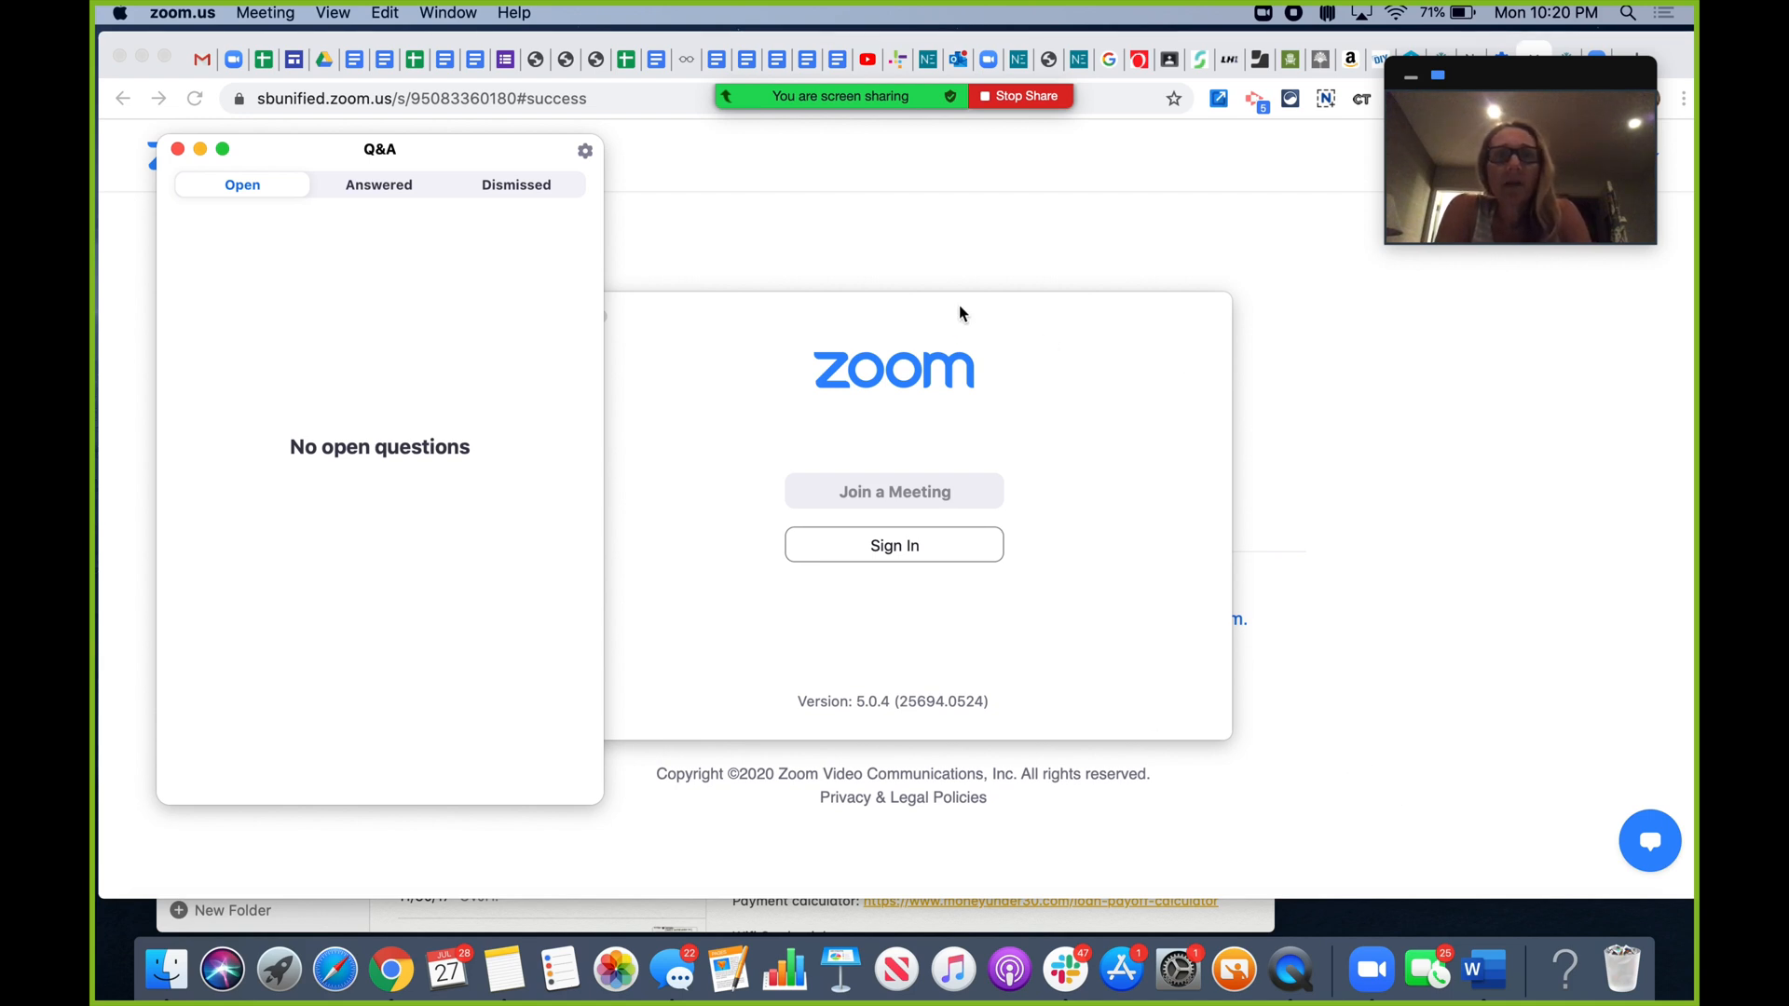
mouse_move(926, 11)
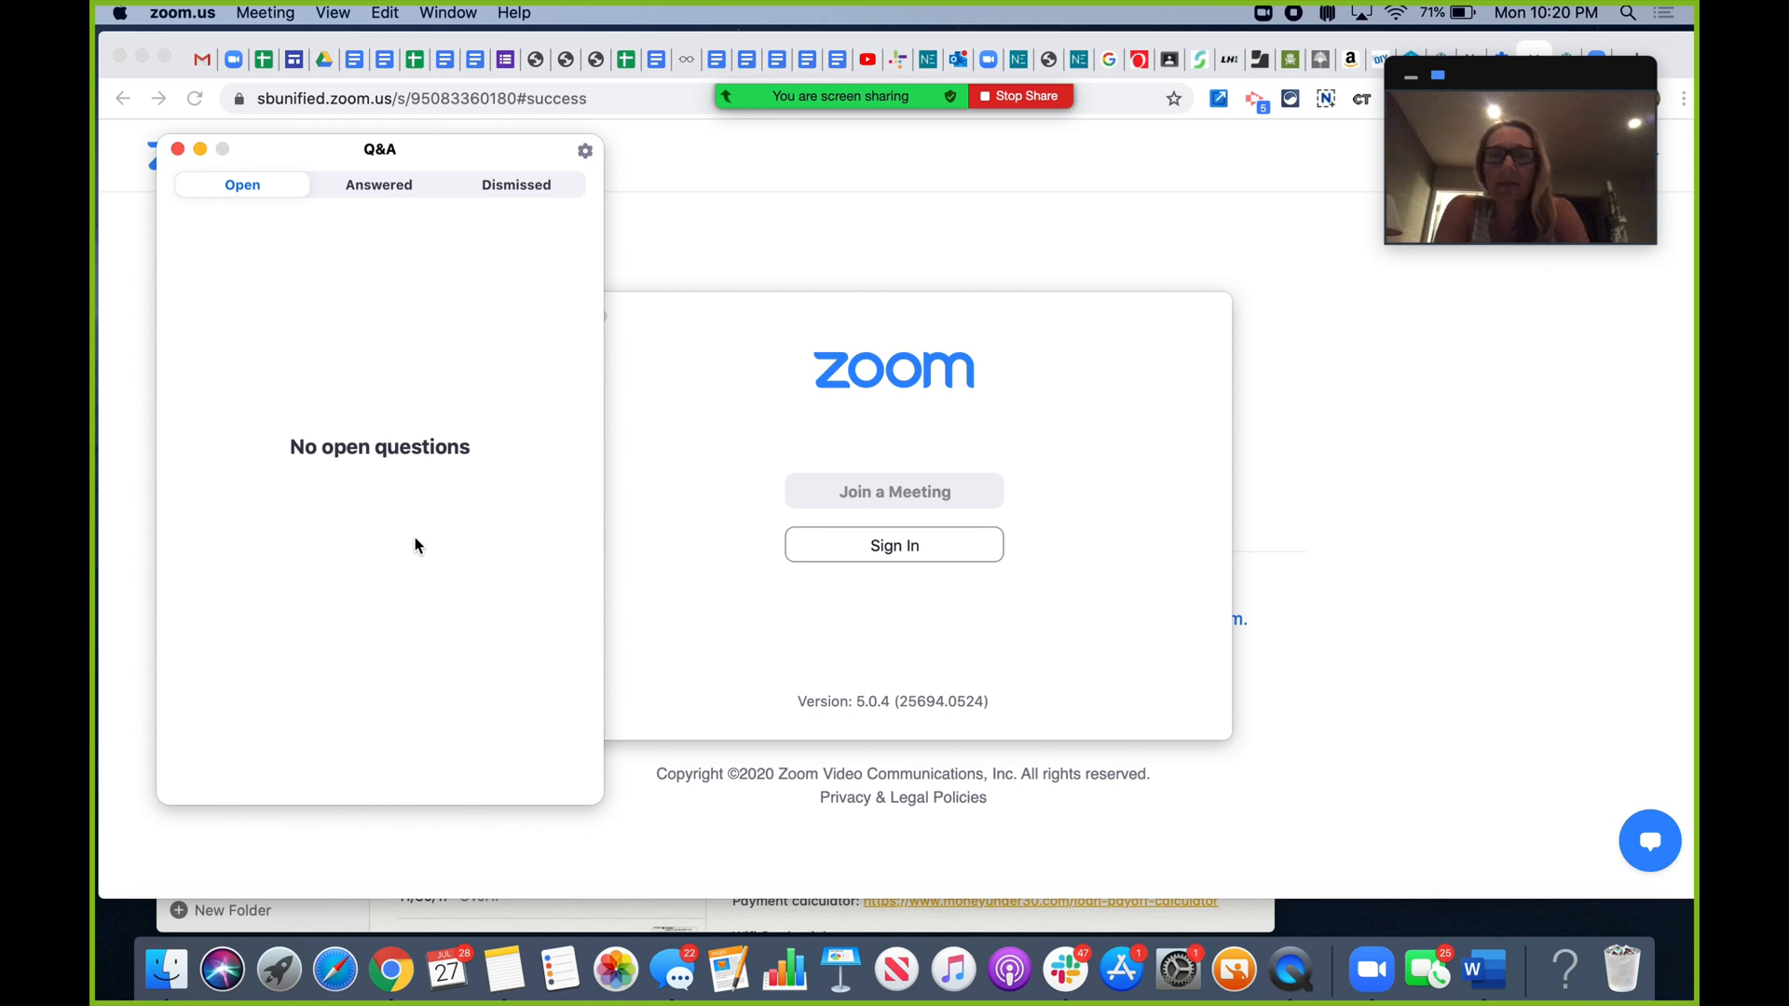
- Place the participants list on the right and allow the single attendee to talk
mouse_move(969, 54)
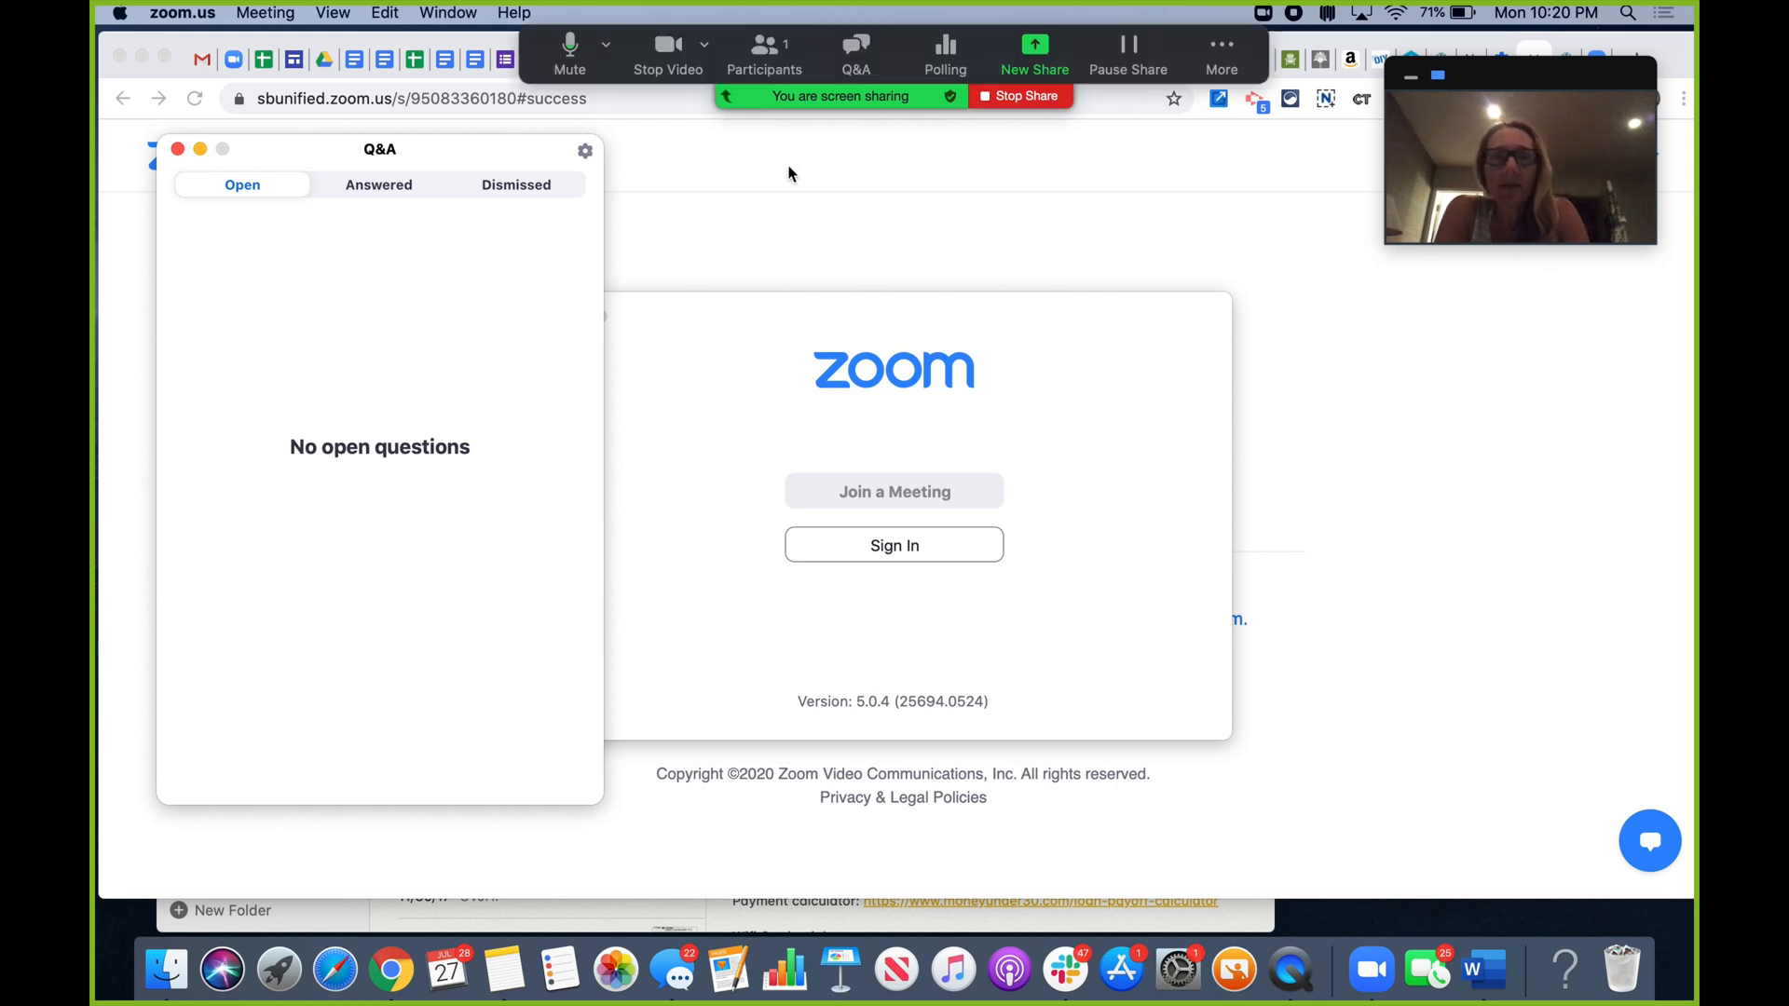
left_click(760, 60)
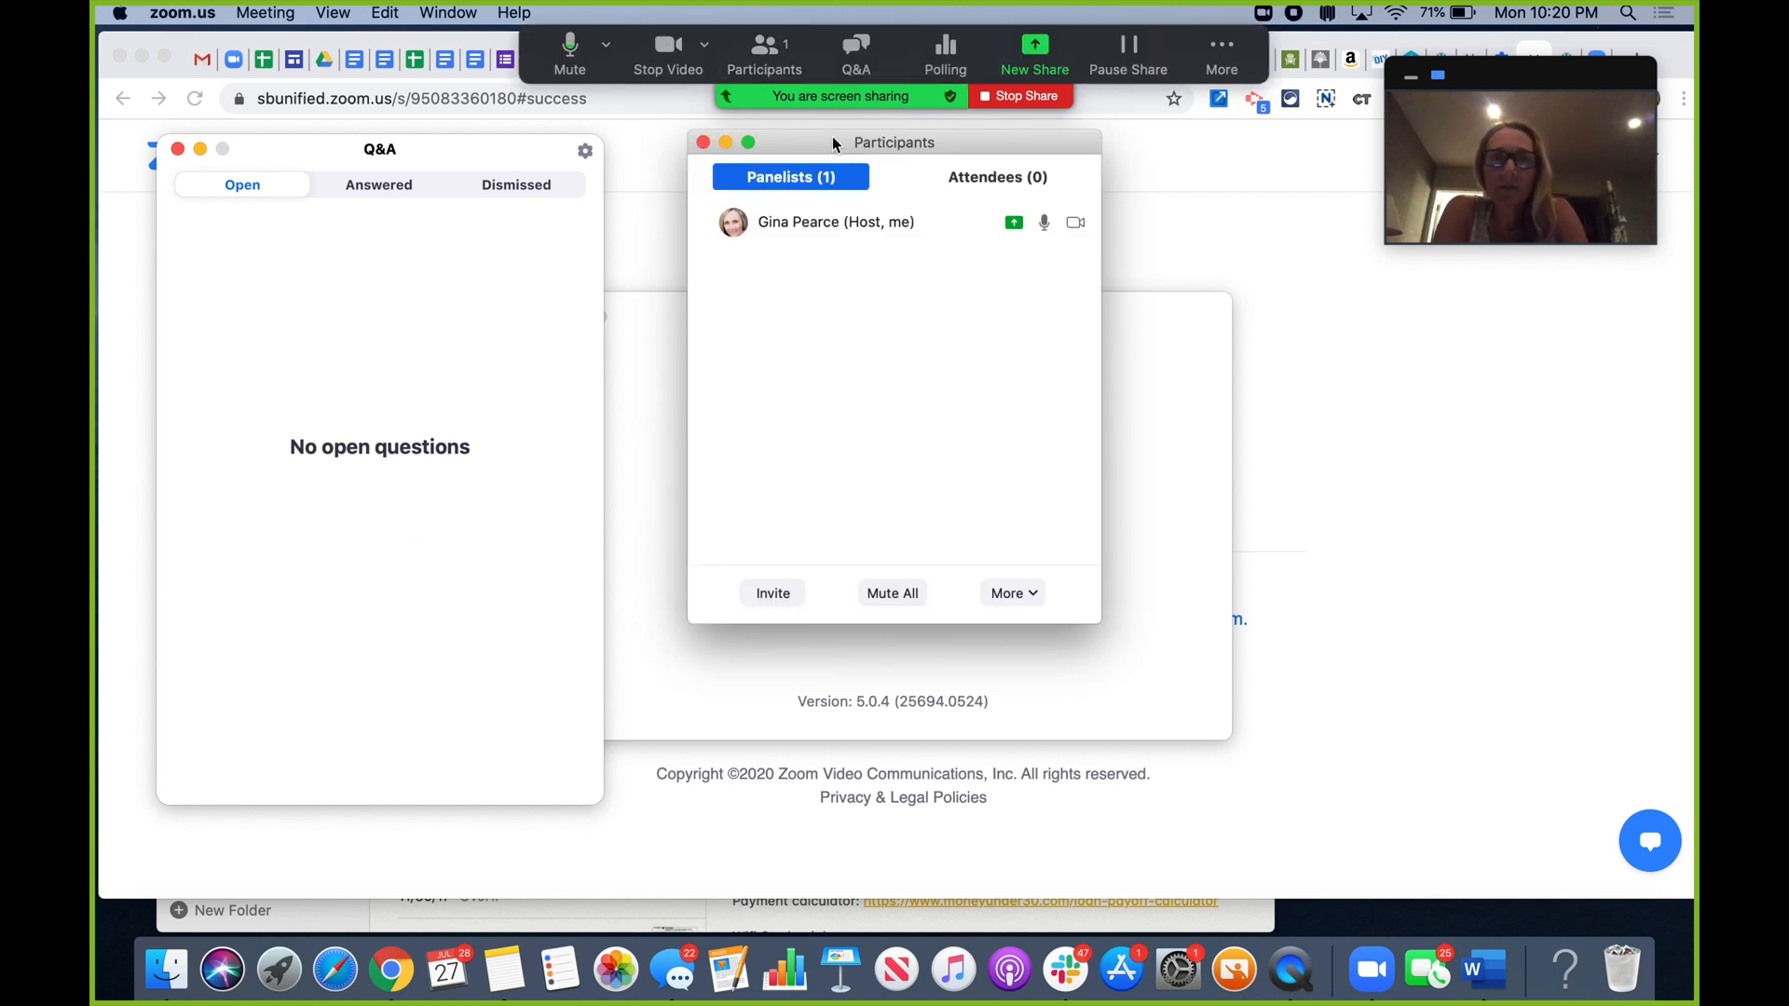
left_click_drag(832, 142, 1417, 264)
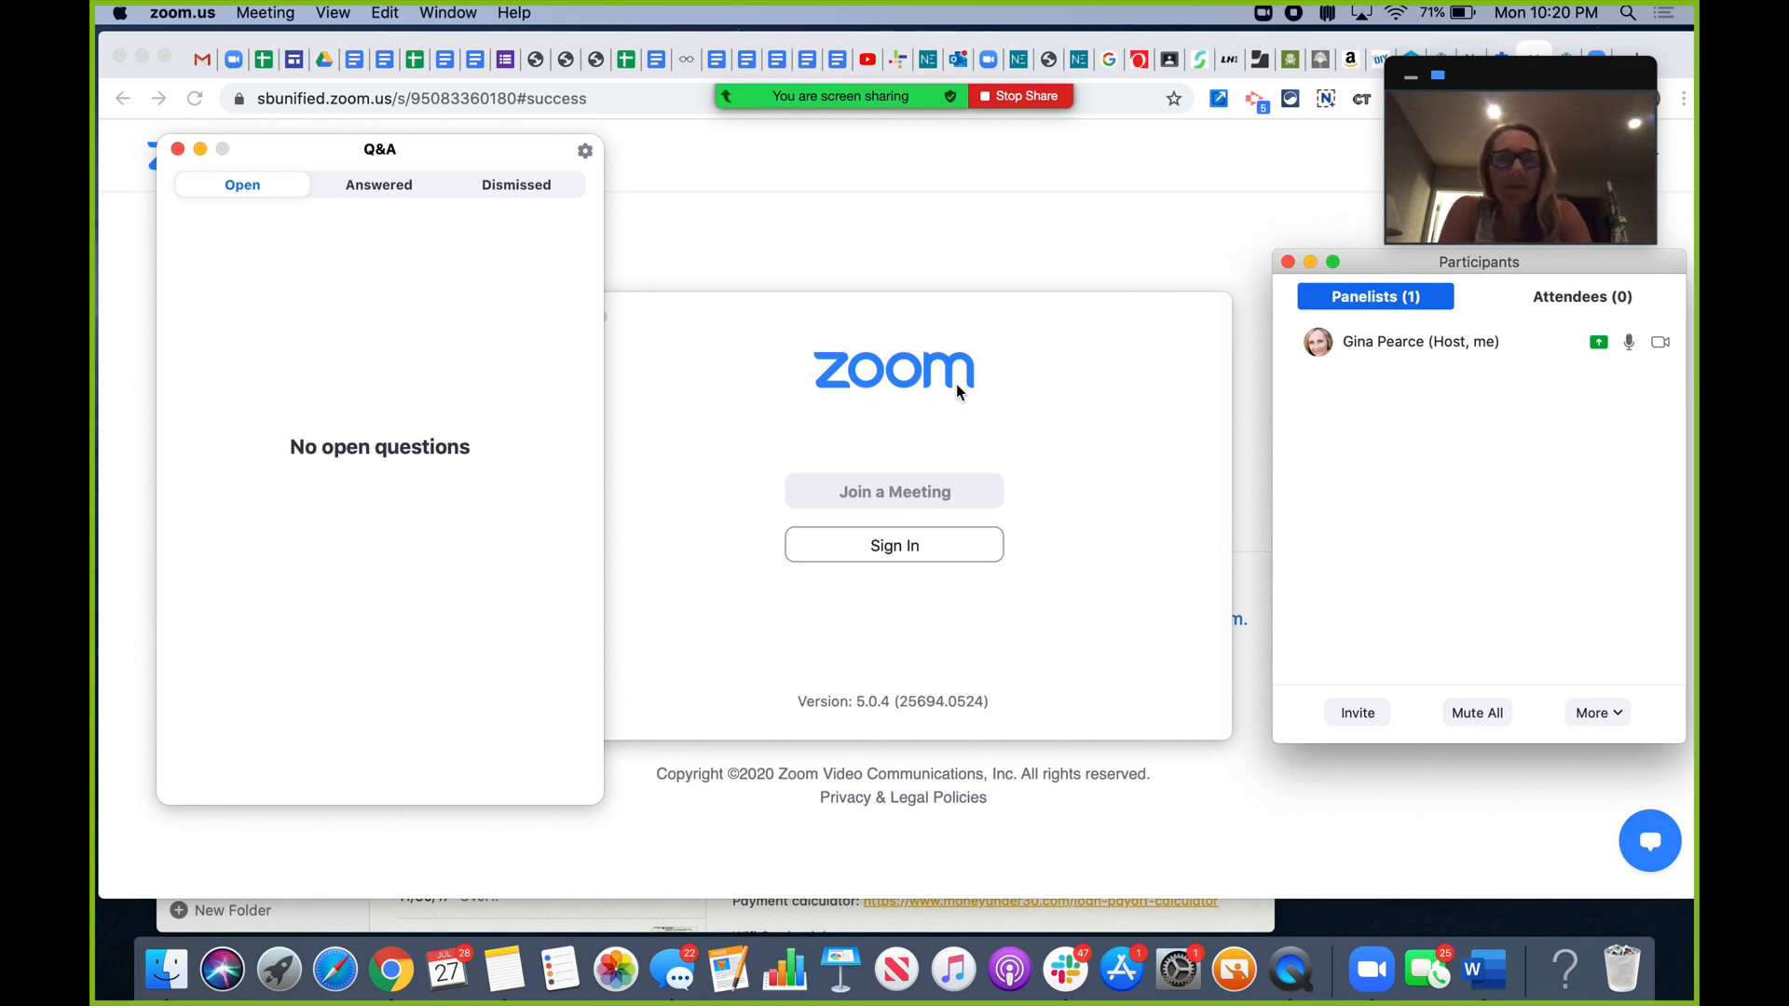
left_click(1586, 296)
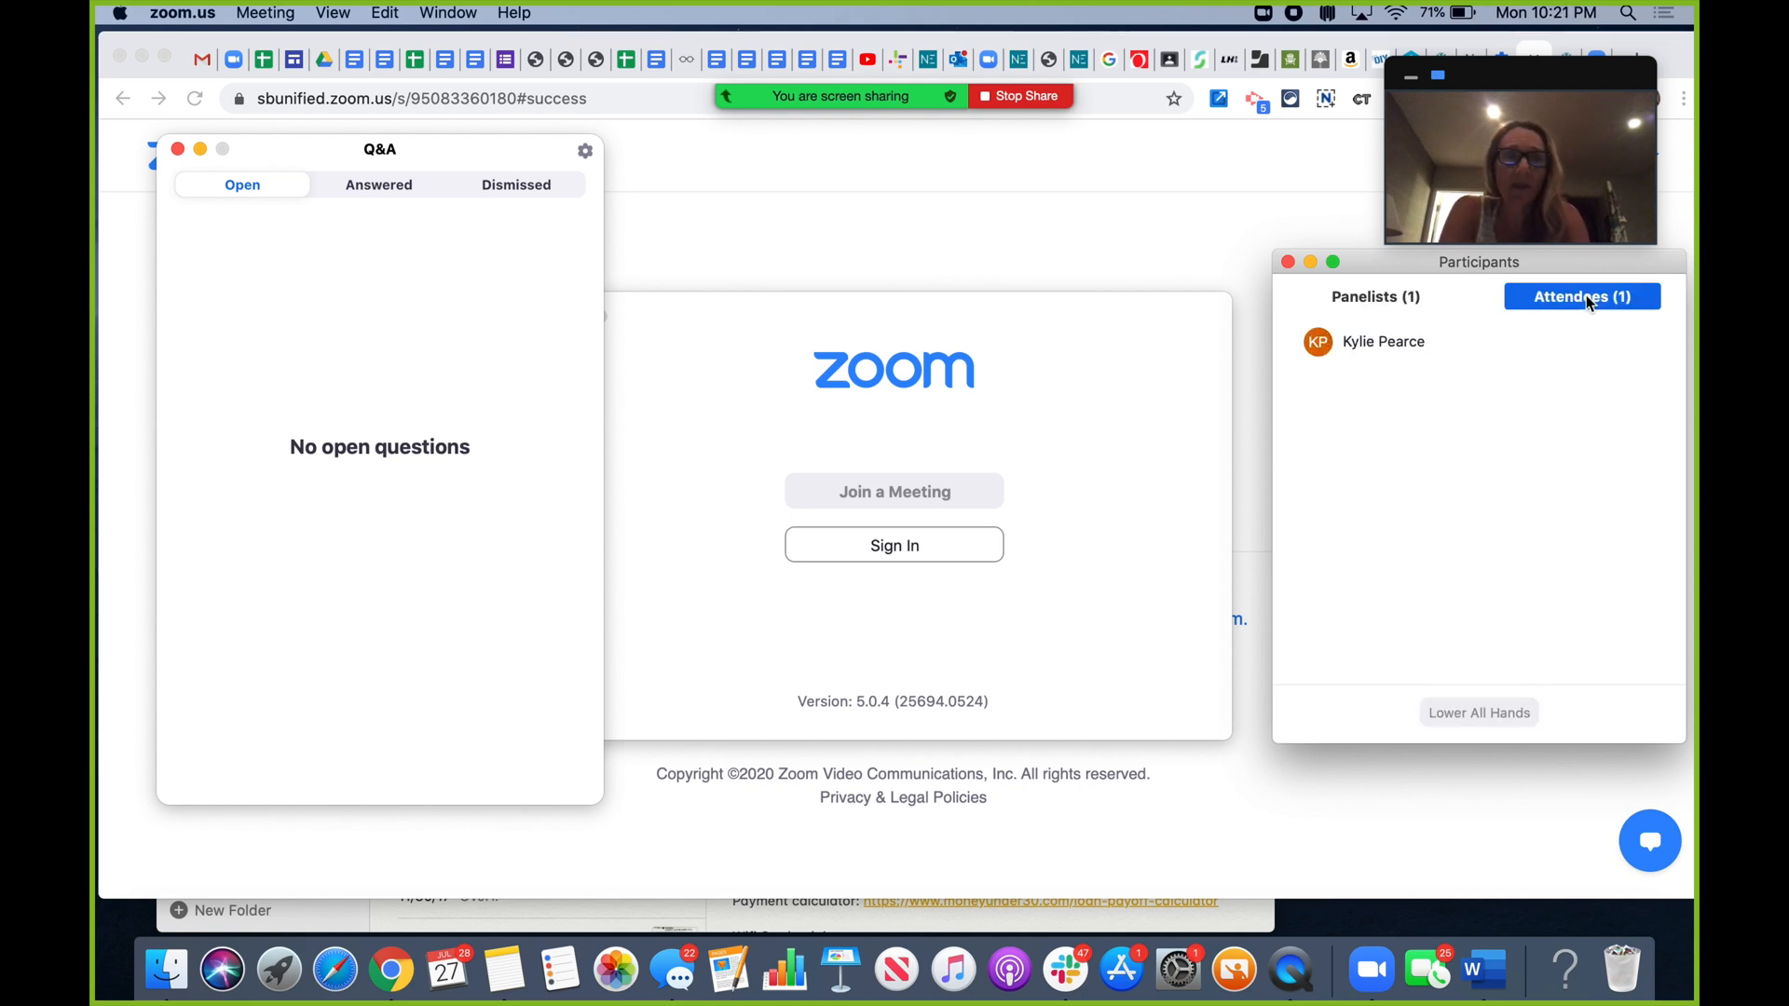
mouse_move(1506, 350)
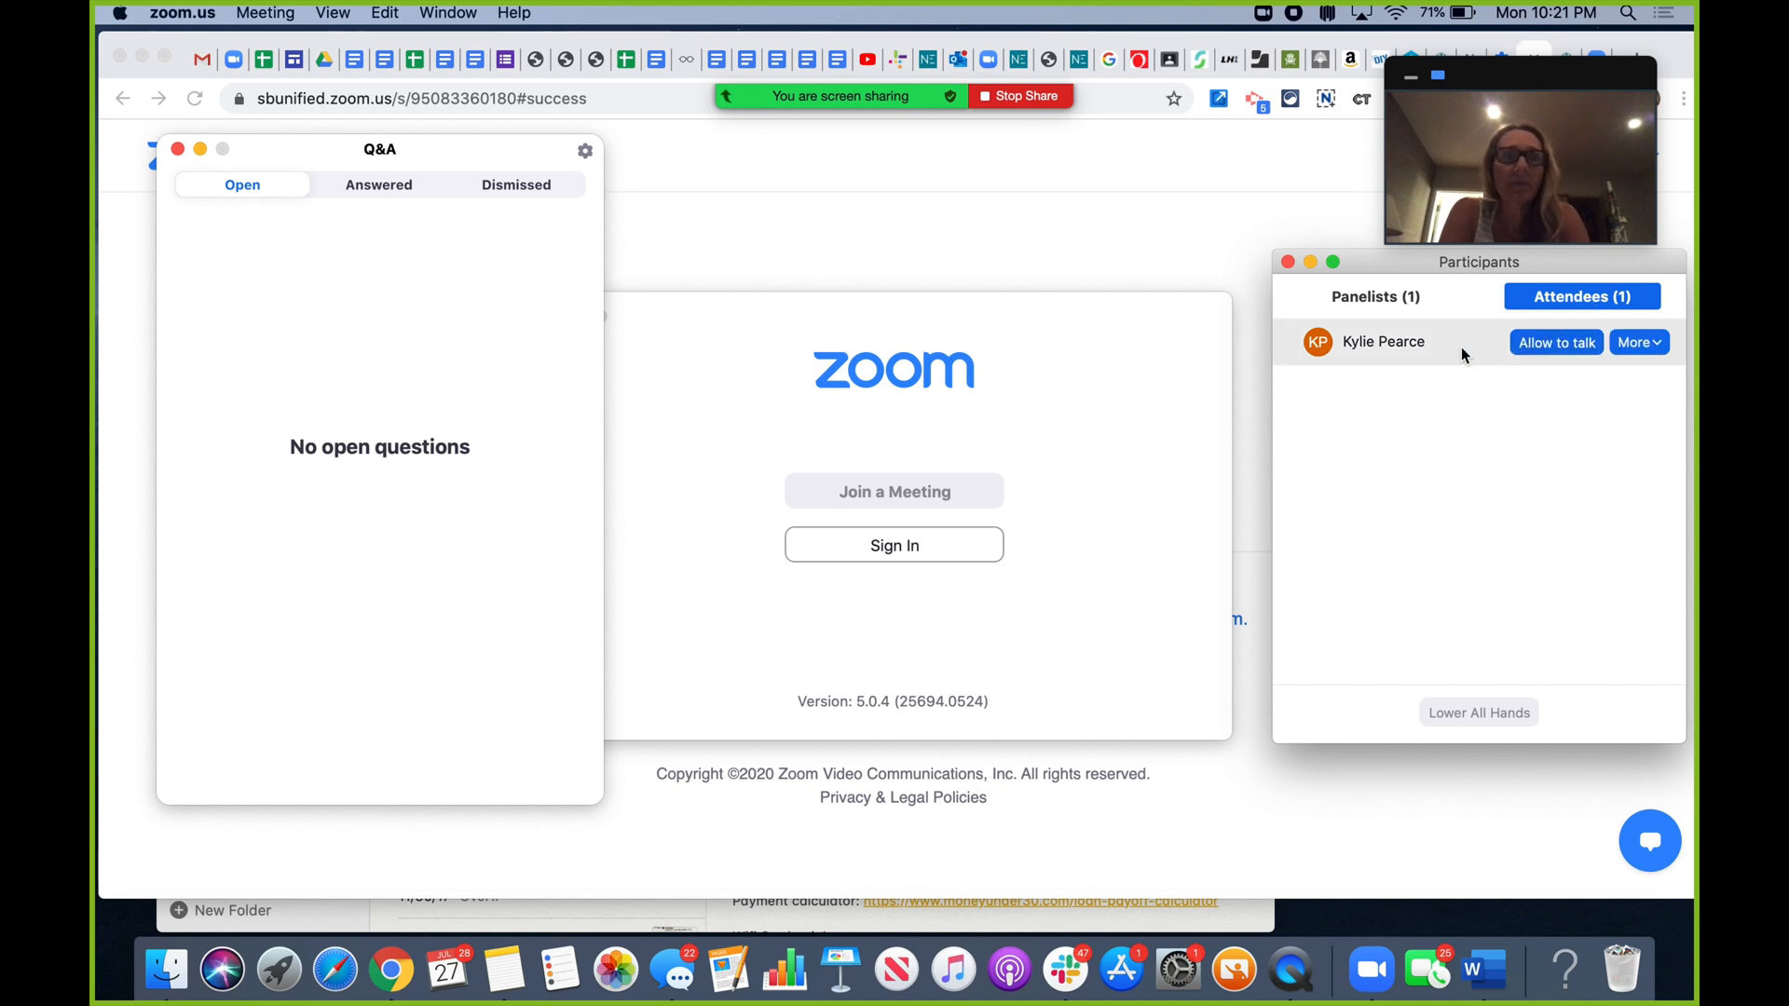
left_click(1555, 343)
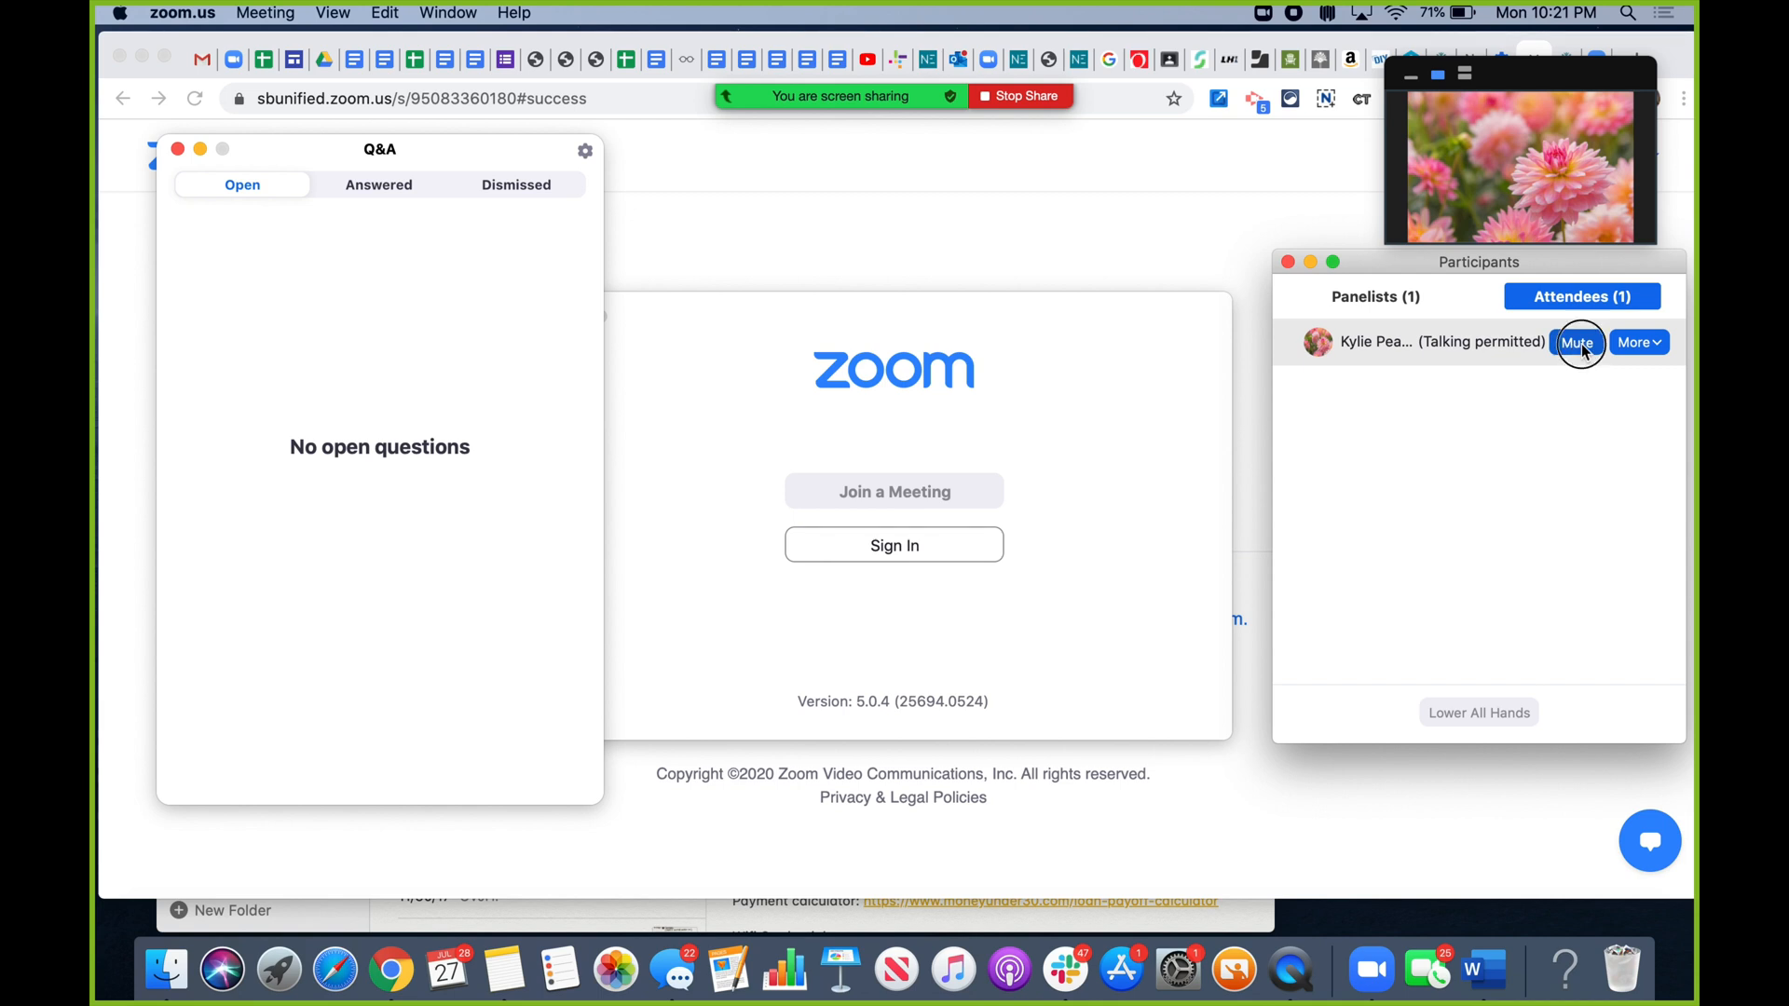
- Mute the attendee who asked about iPad support and make them a panelist
left_click(1578, 343)
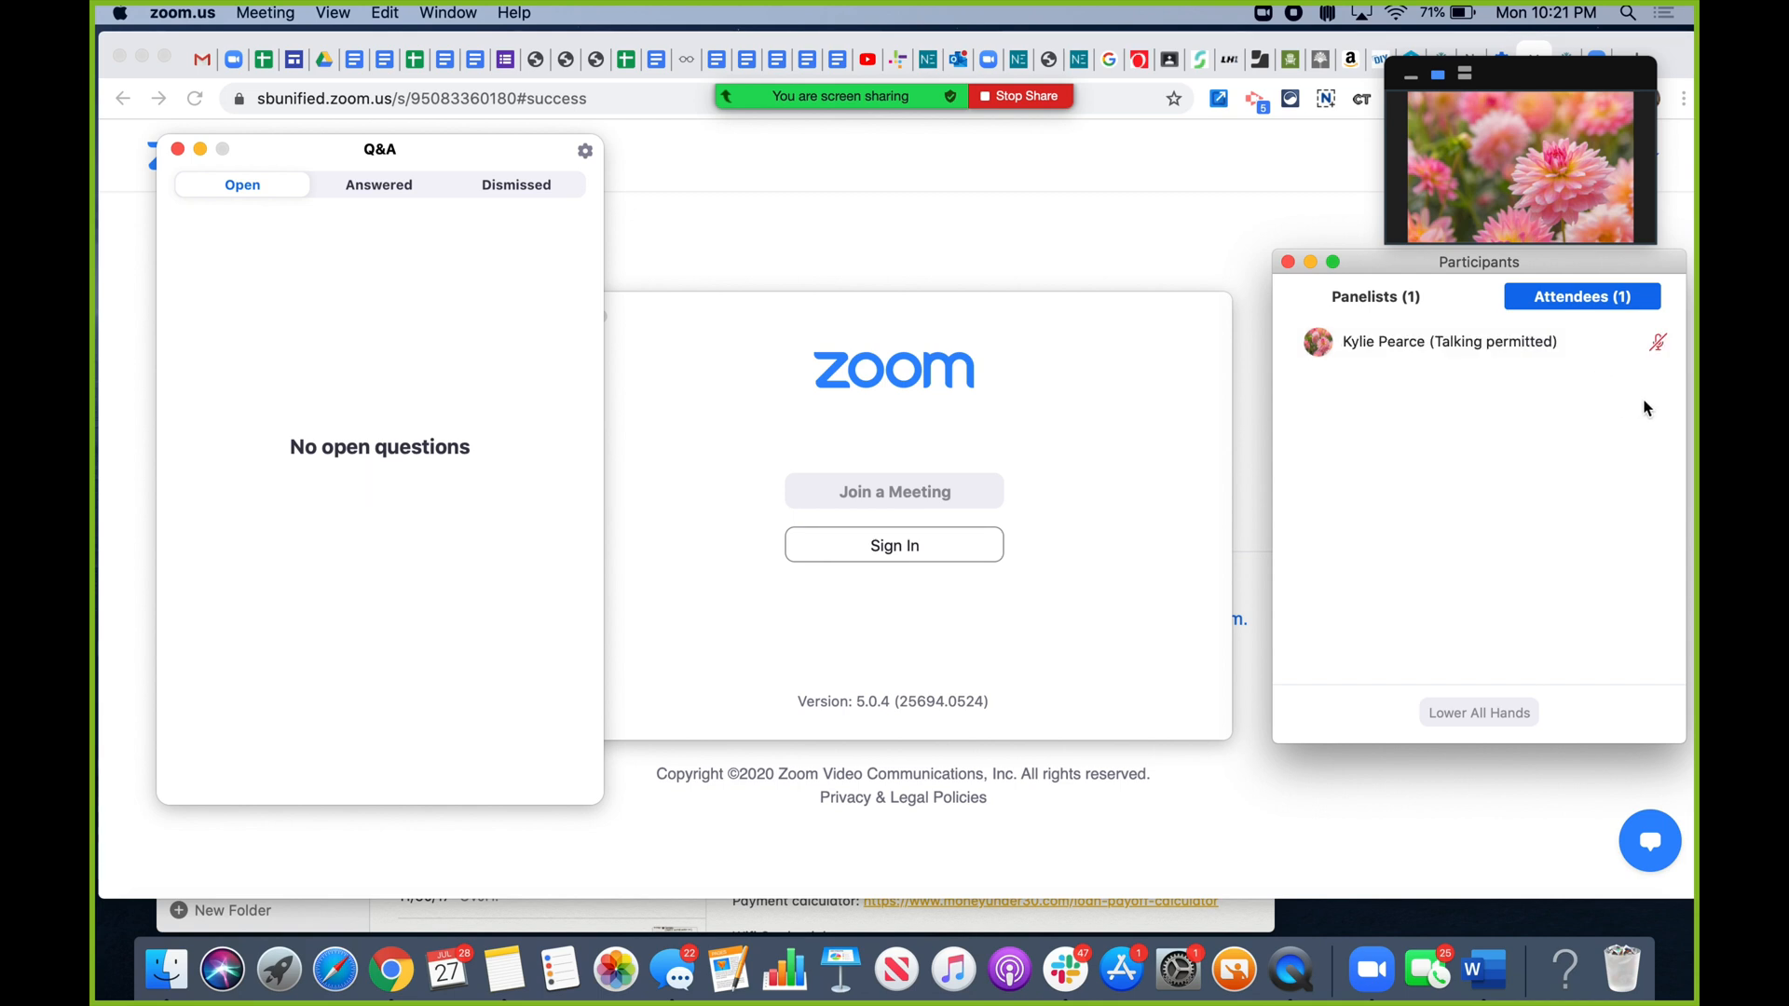
mouse_move(1592, 344)
left_click(1647, 348)
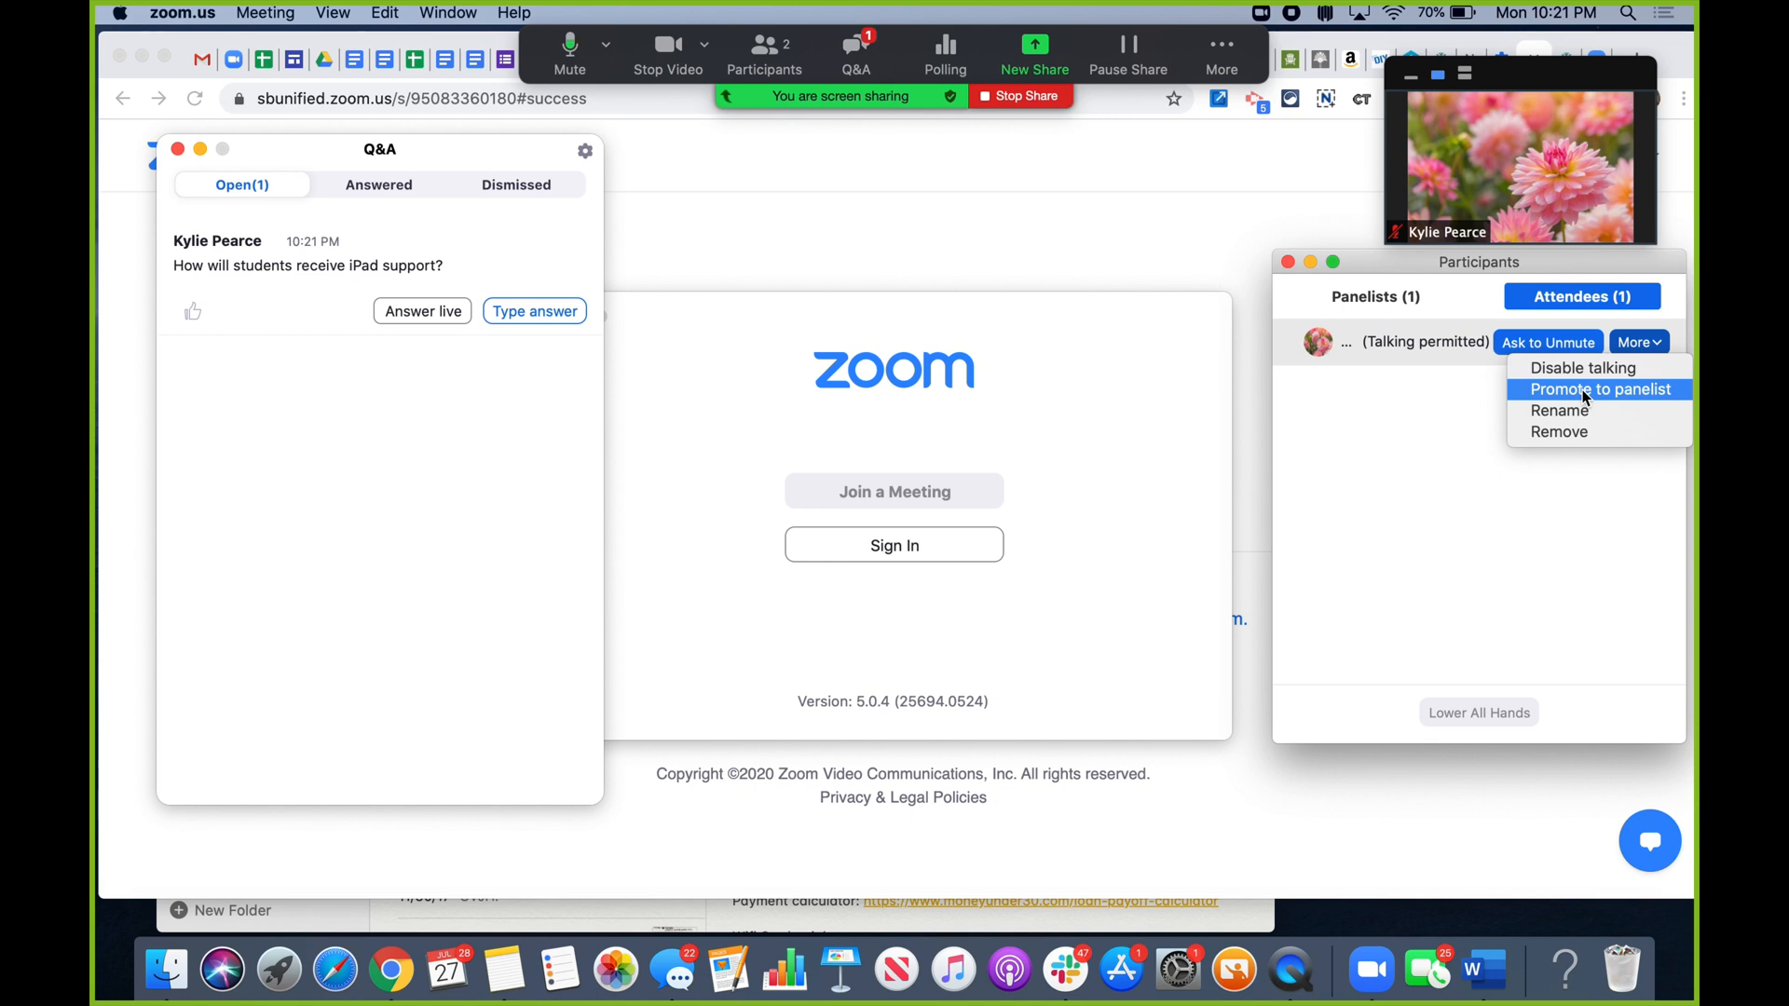
left_click(1607, 393)
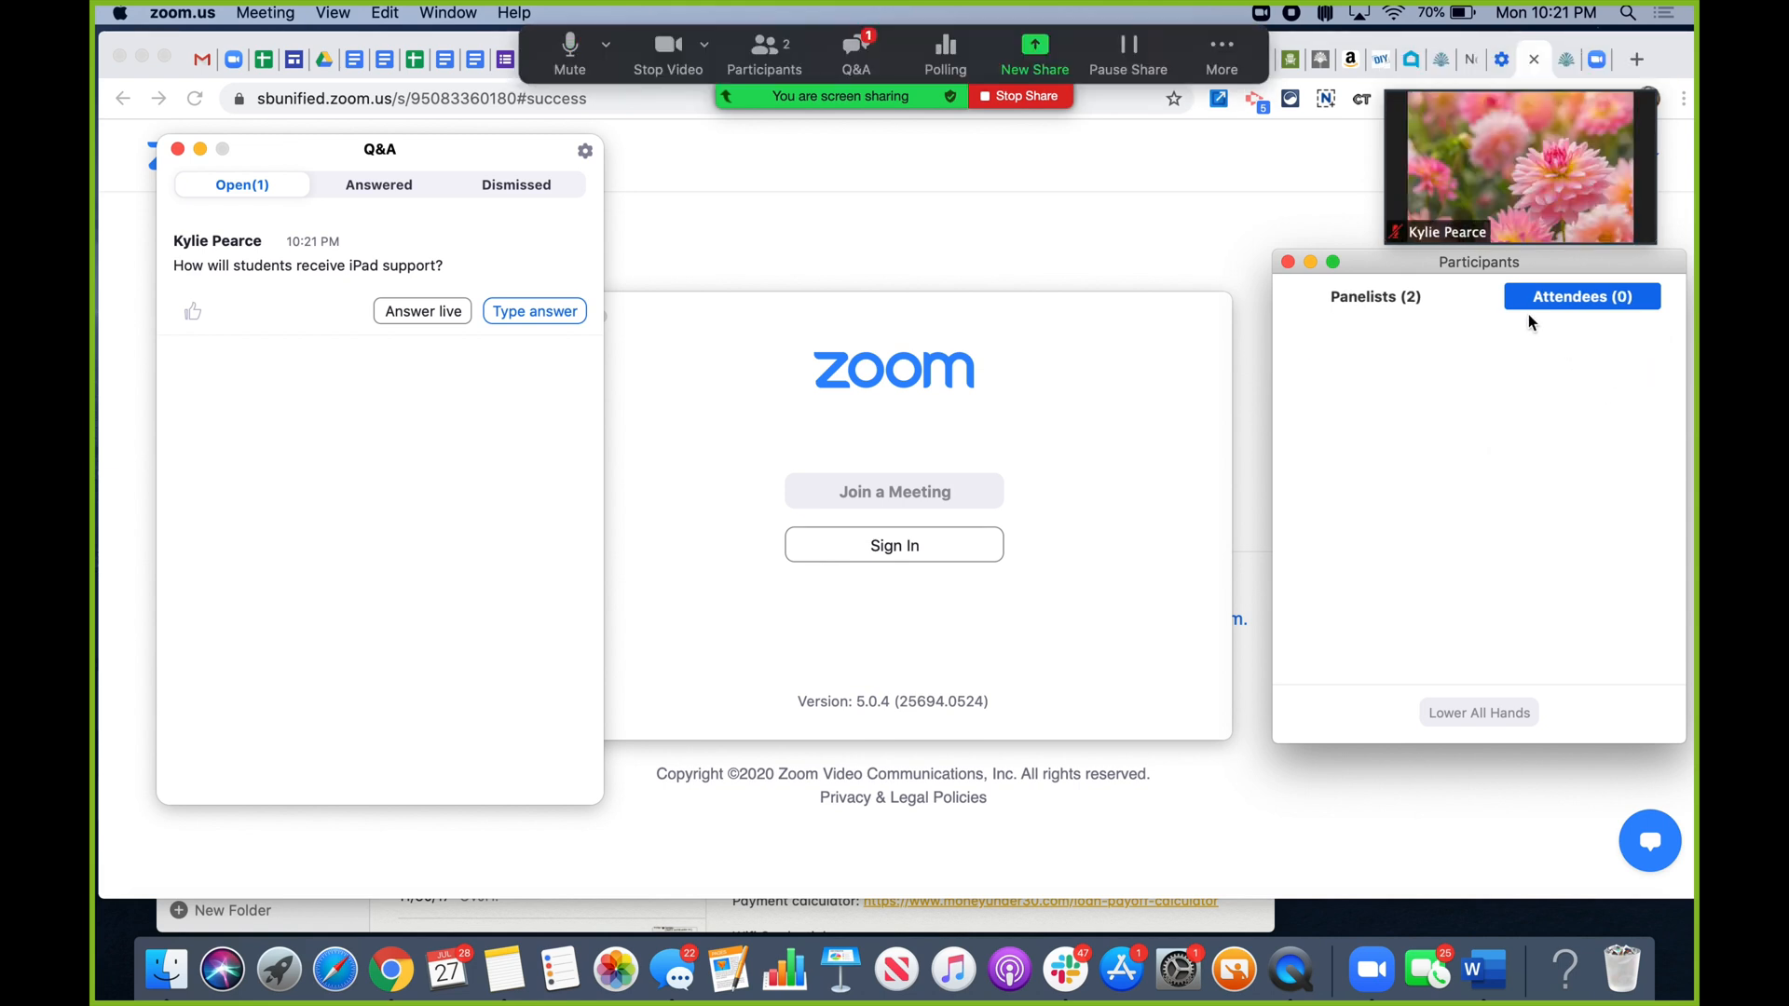
mouse_move(1505, 231)
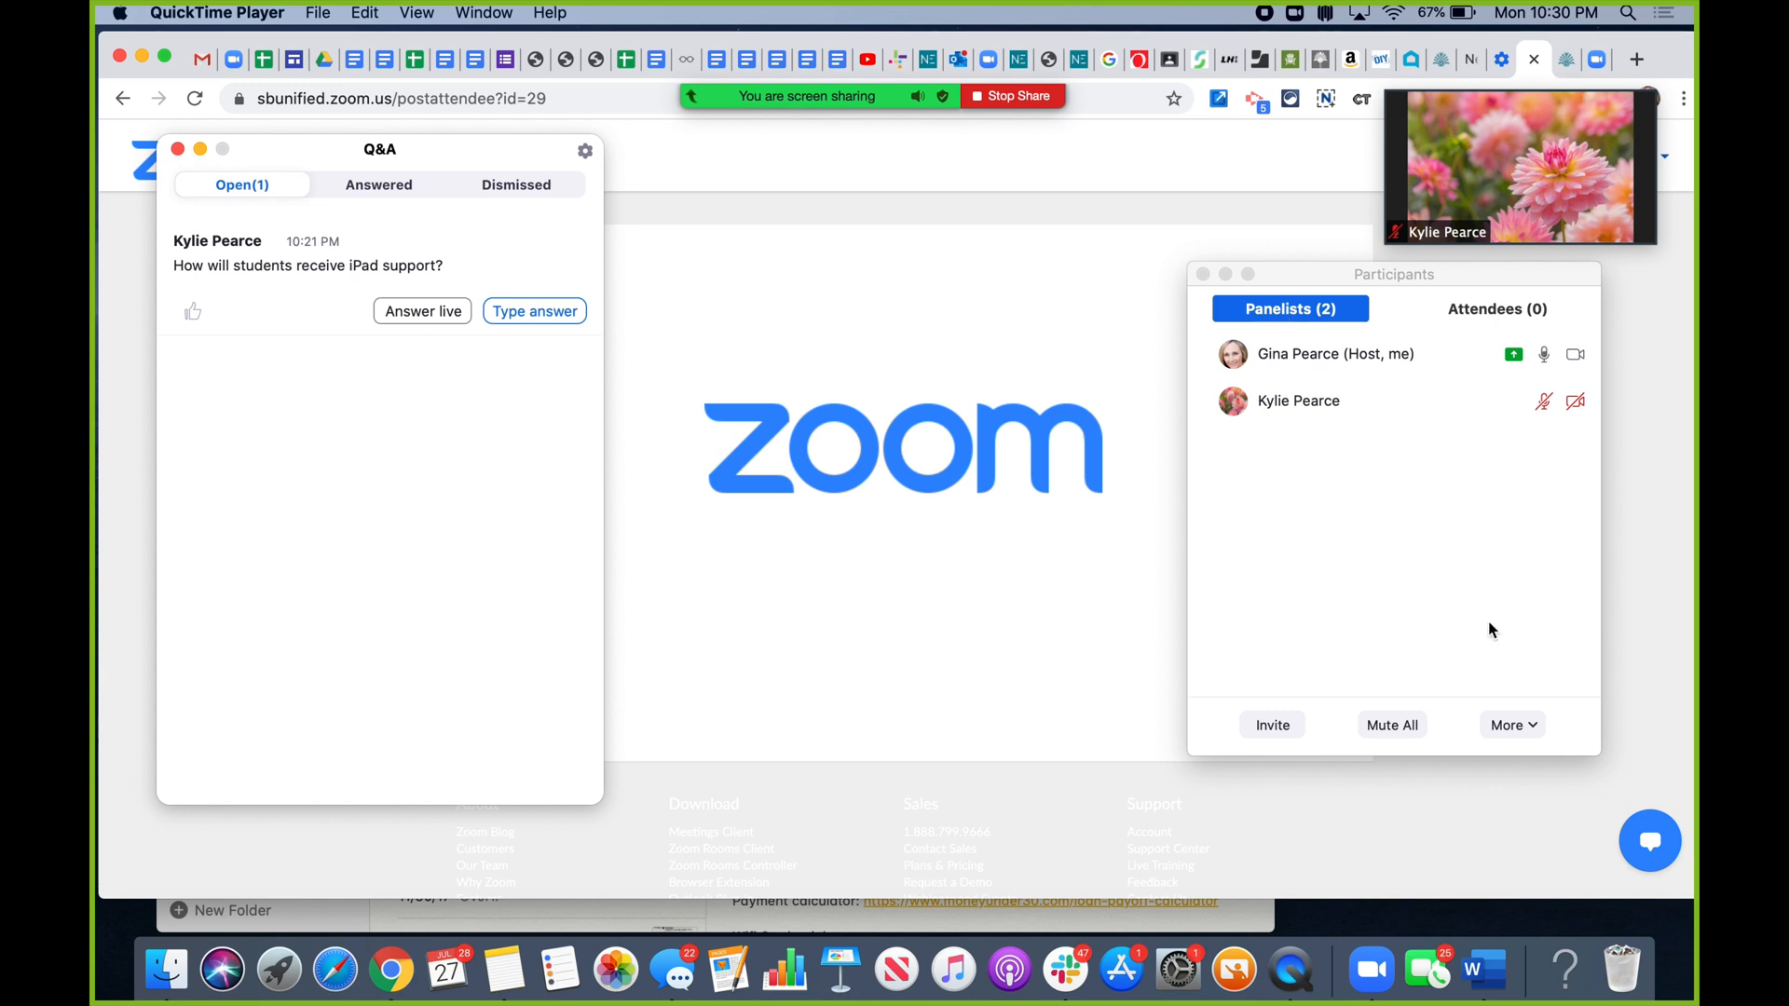
left_click(1532, 726)
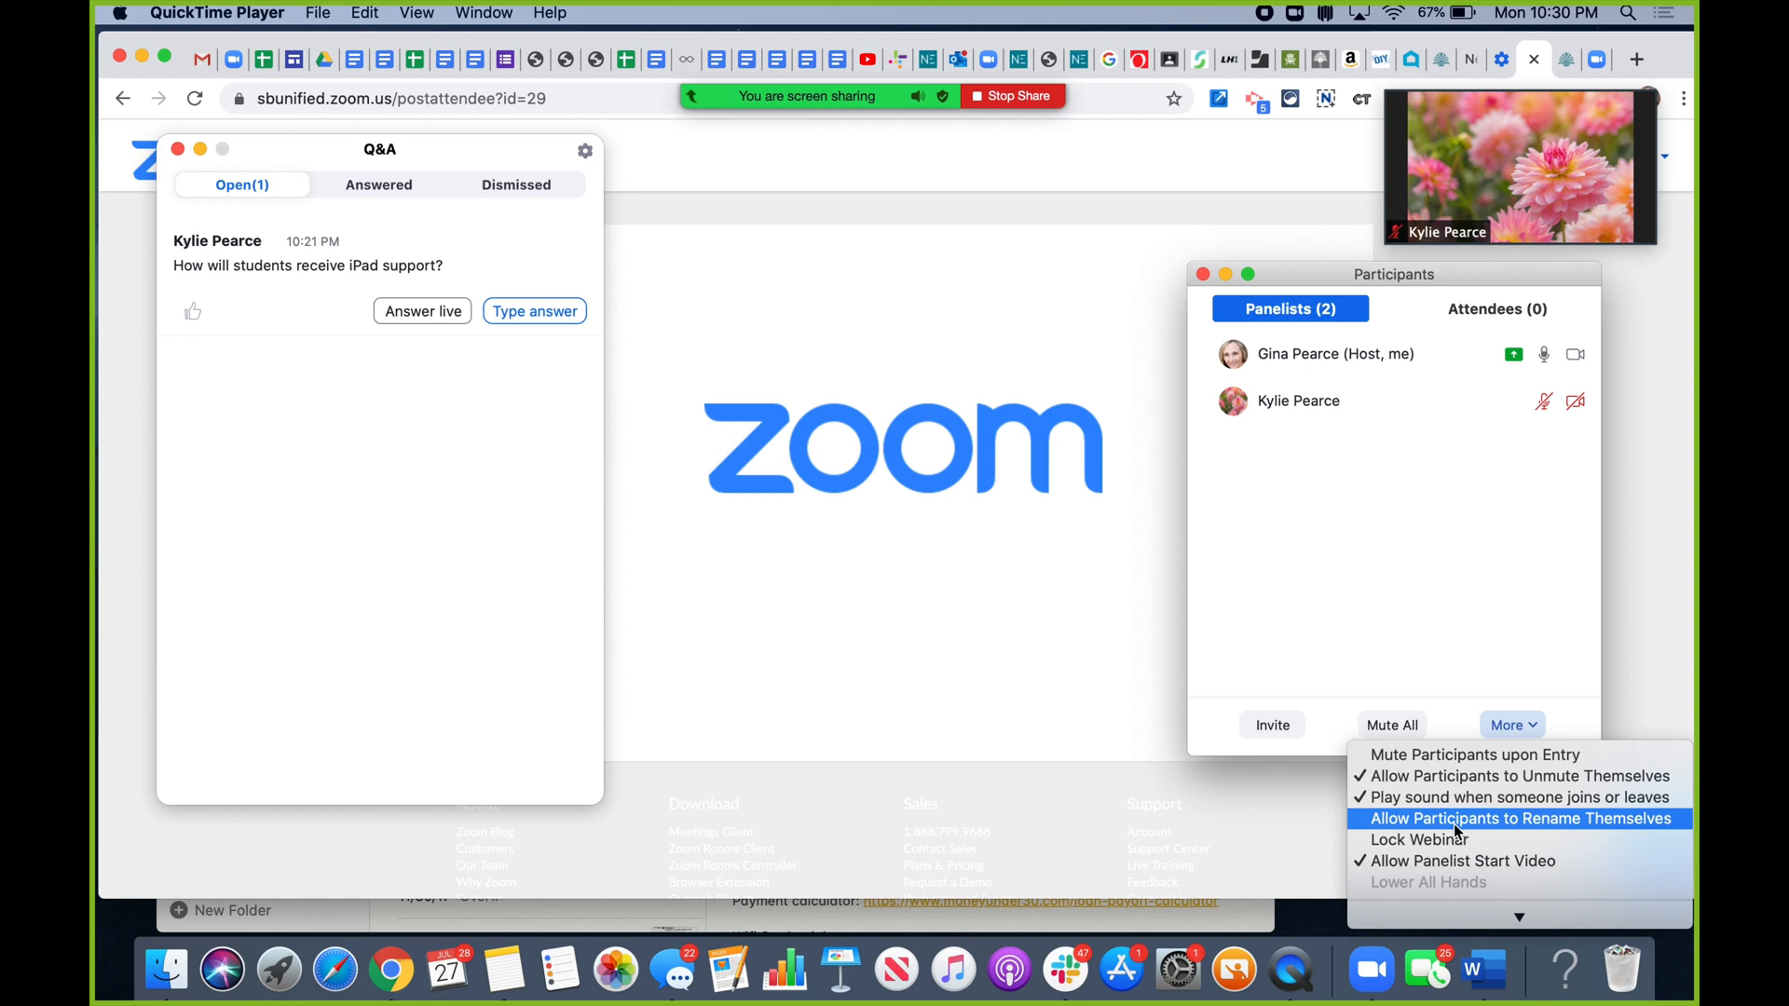
mouse_move(1518, 917)
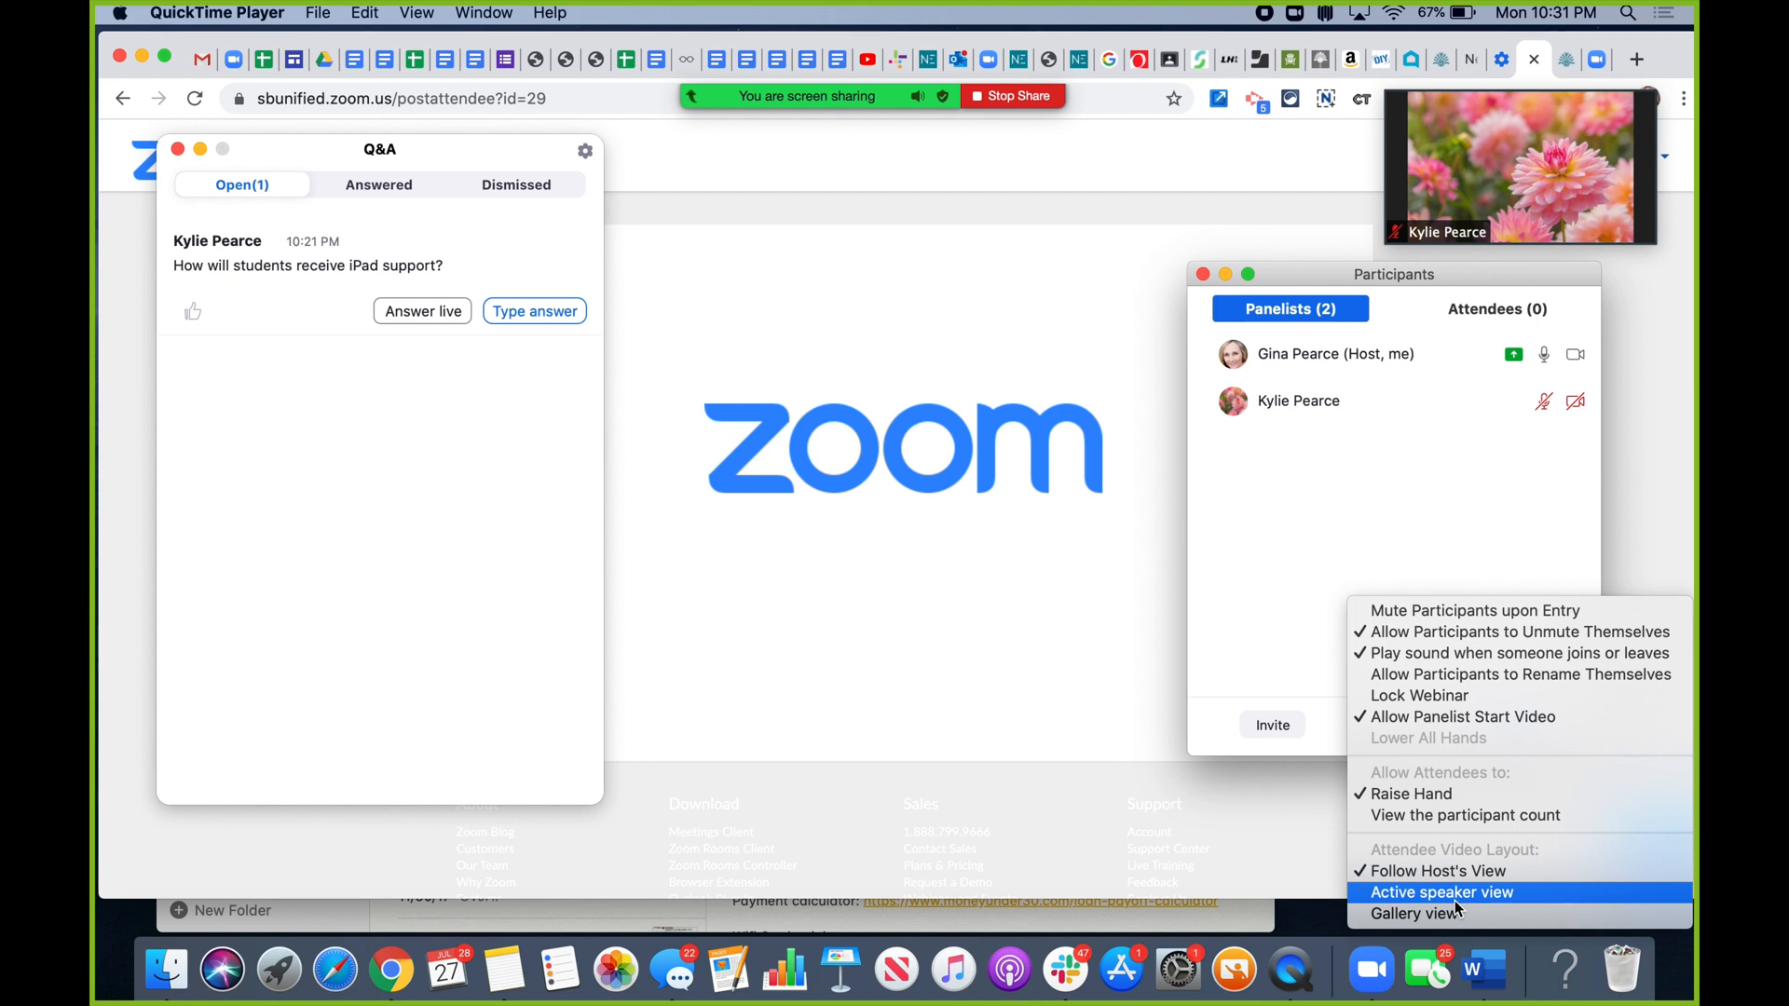
left_click(1314, 314)
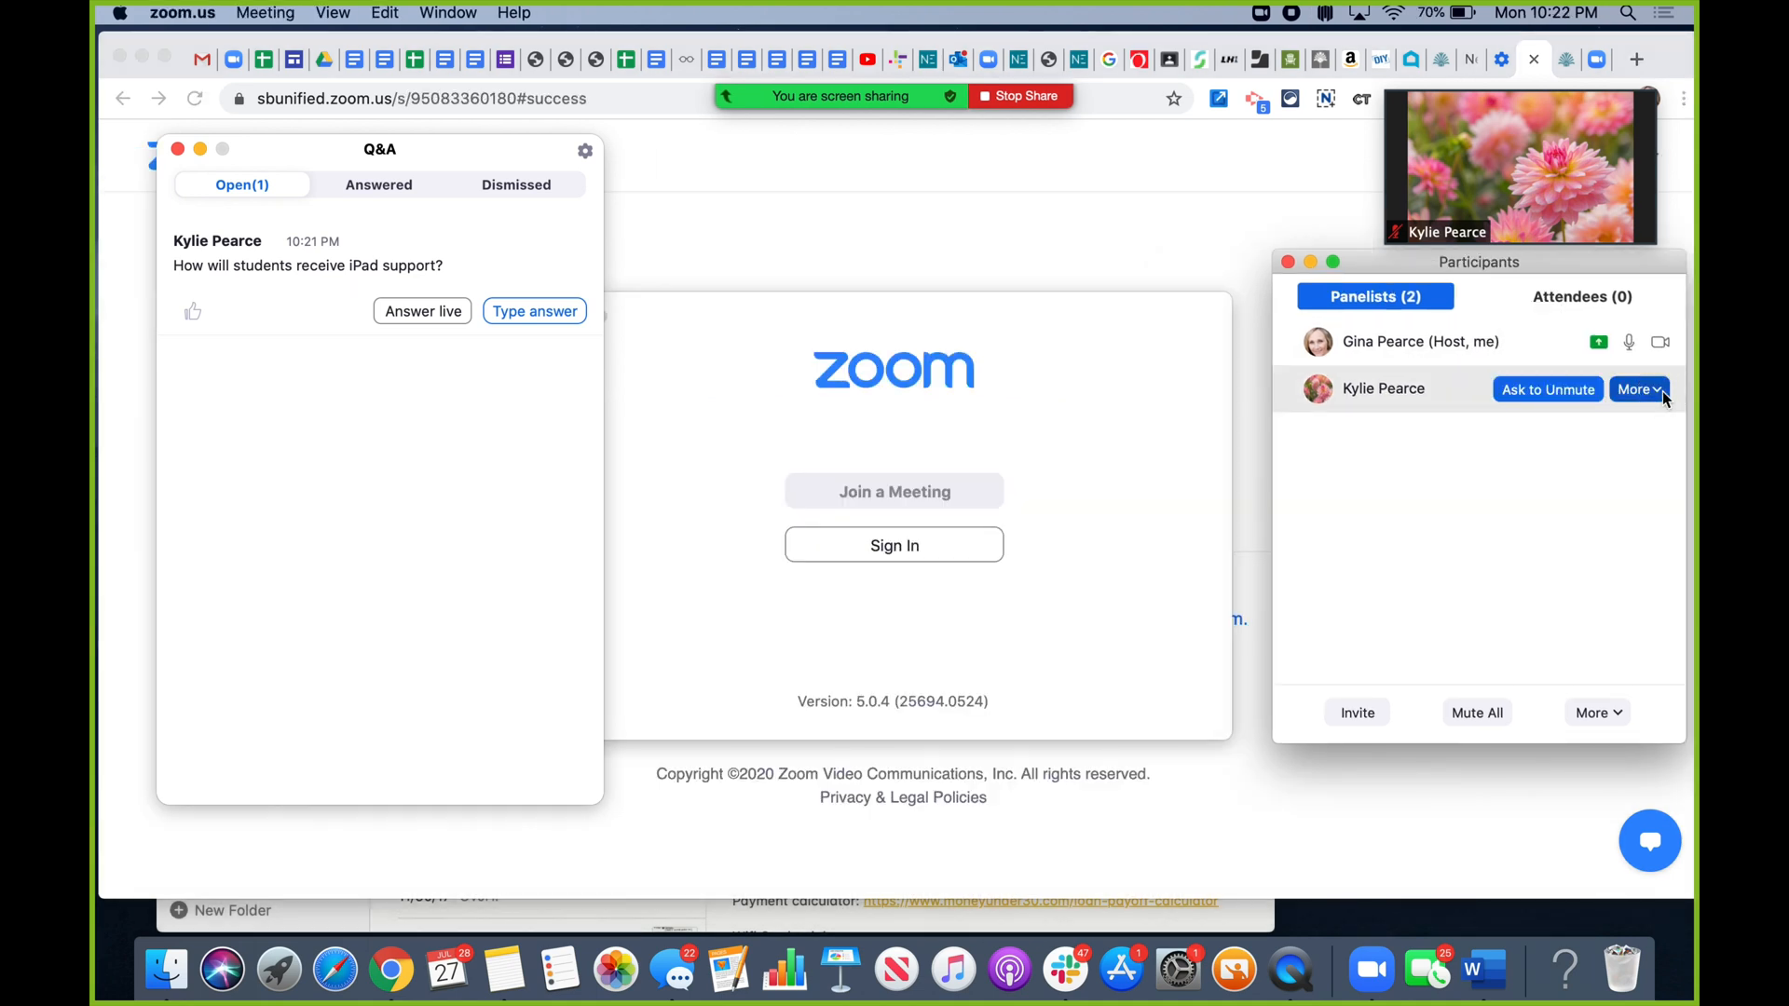
- Change the promoted panelist's role back to attendee
left_click(1662, 391)
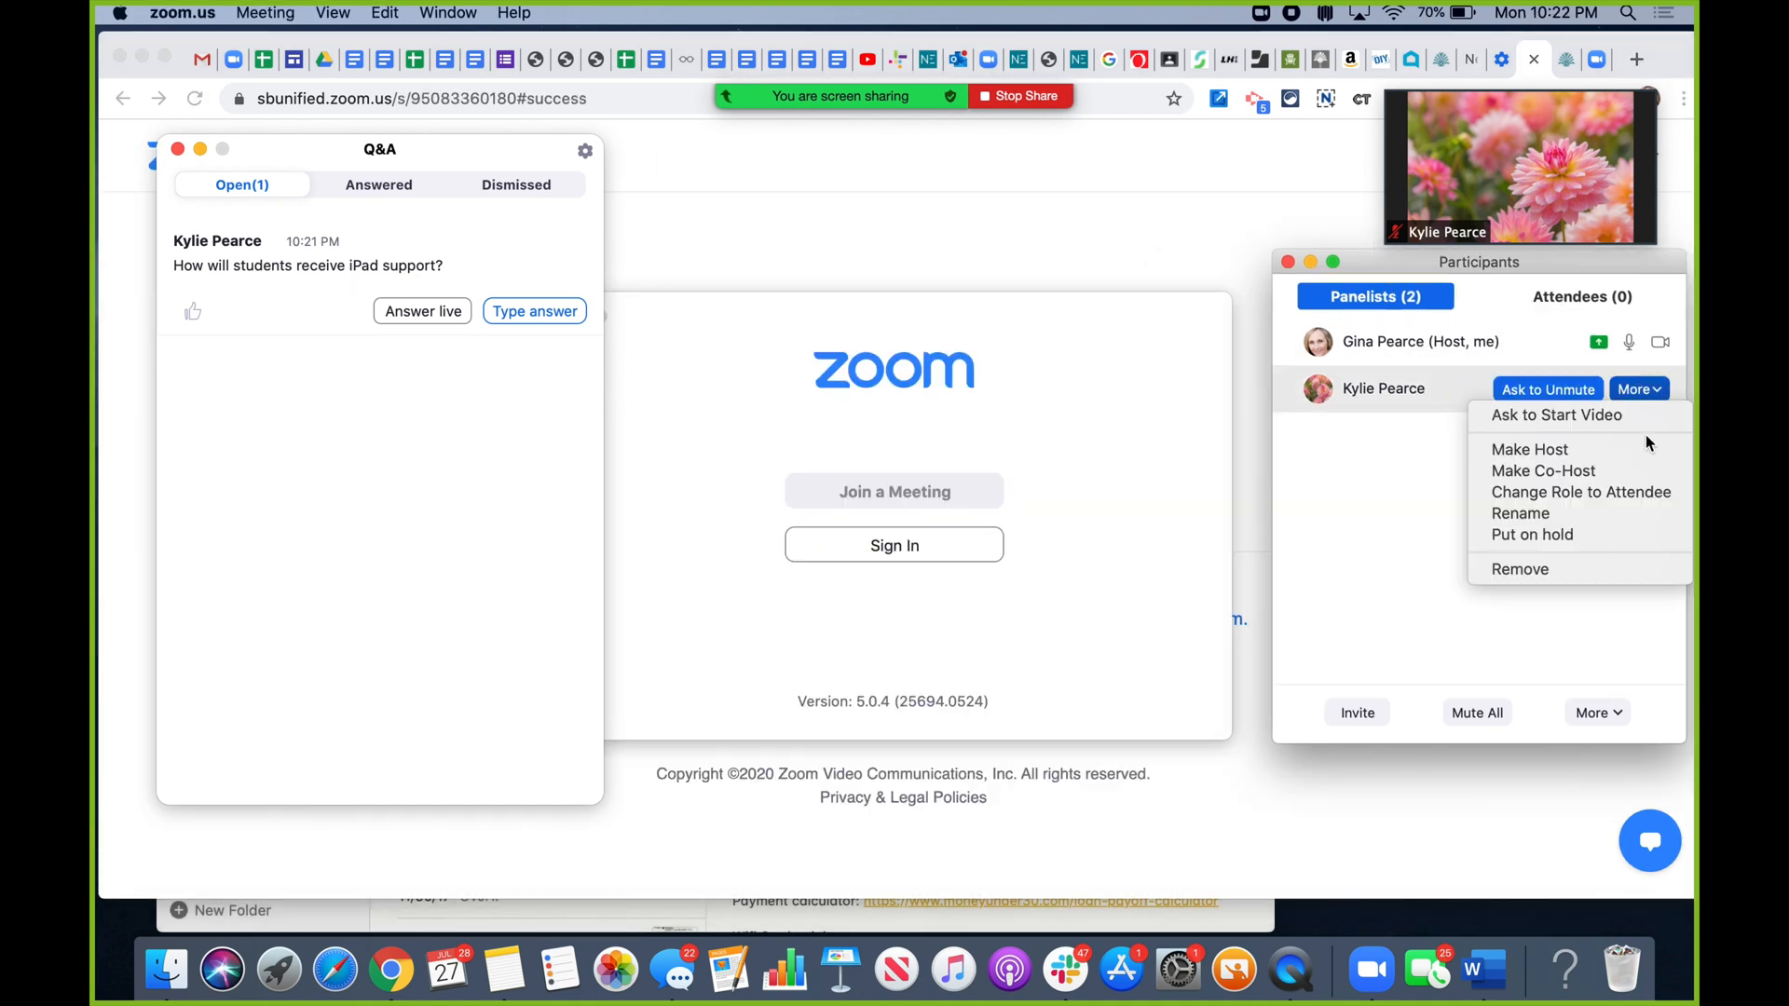
left_click(1643, 493)
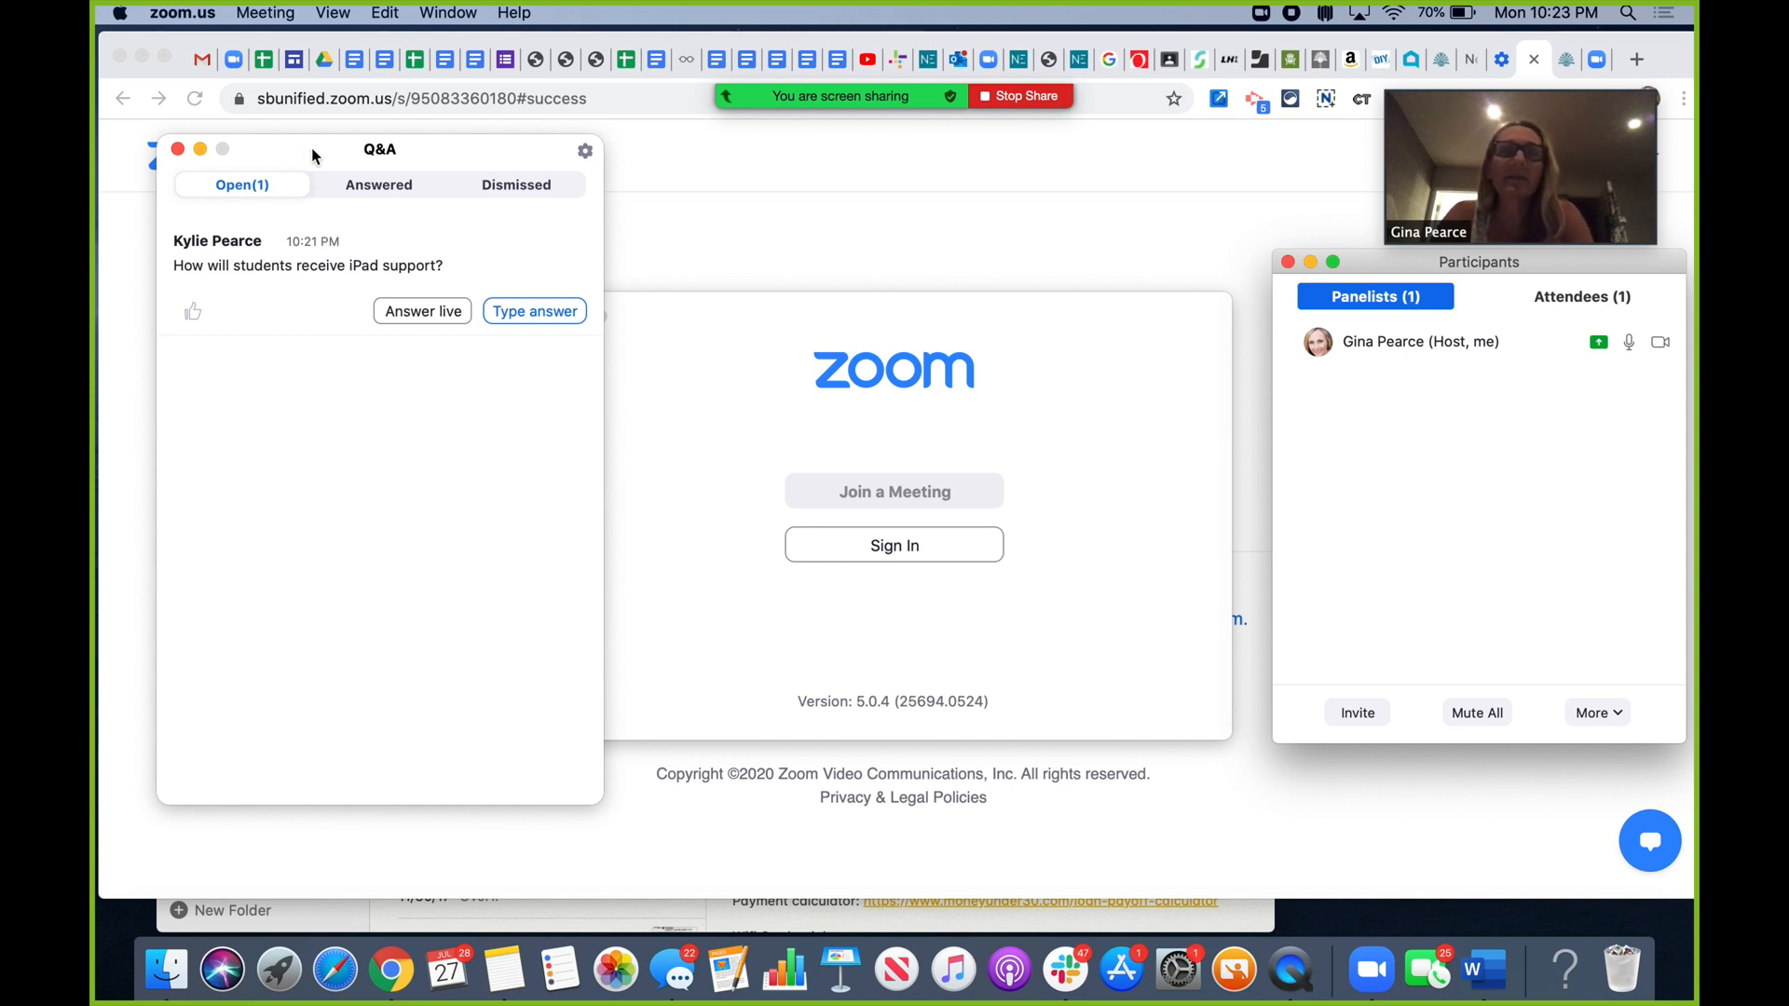
- Inspect the Q&A gear settings, then show the Attendees tab of the participants list
left_click_drag(1406, 268, 371, 421)
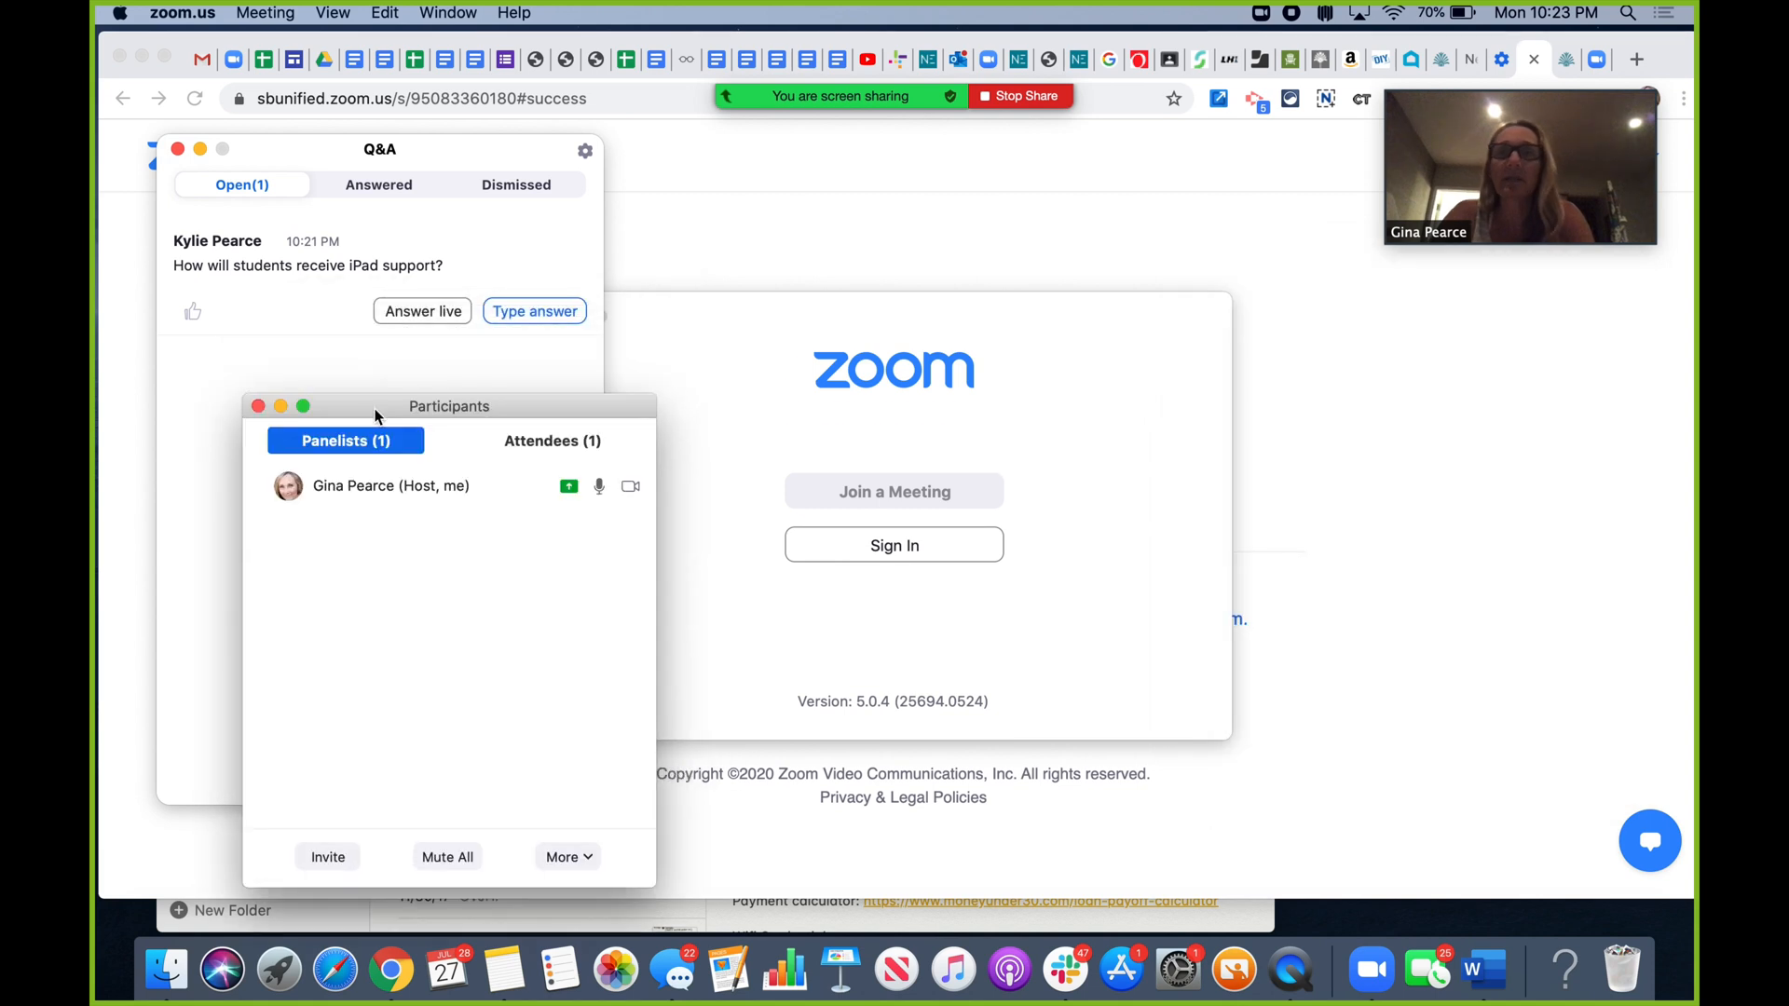
left_click(584, 149)
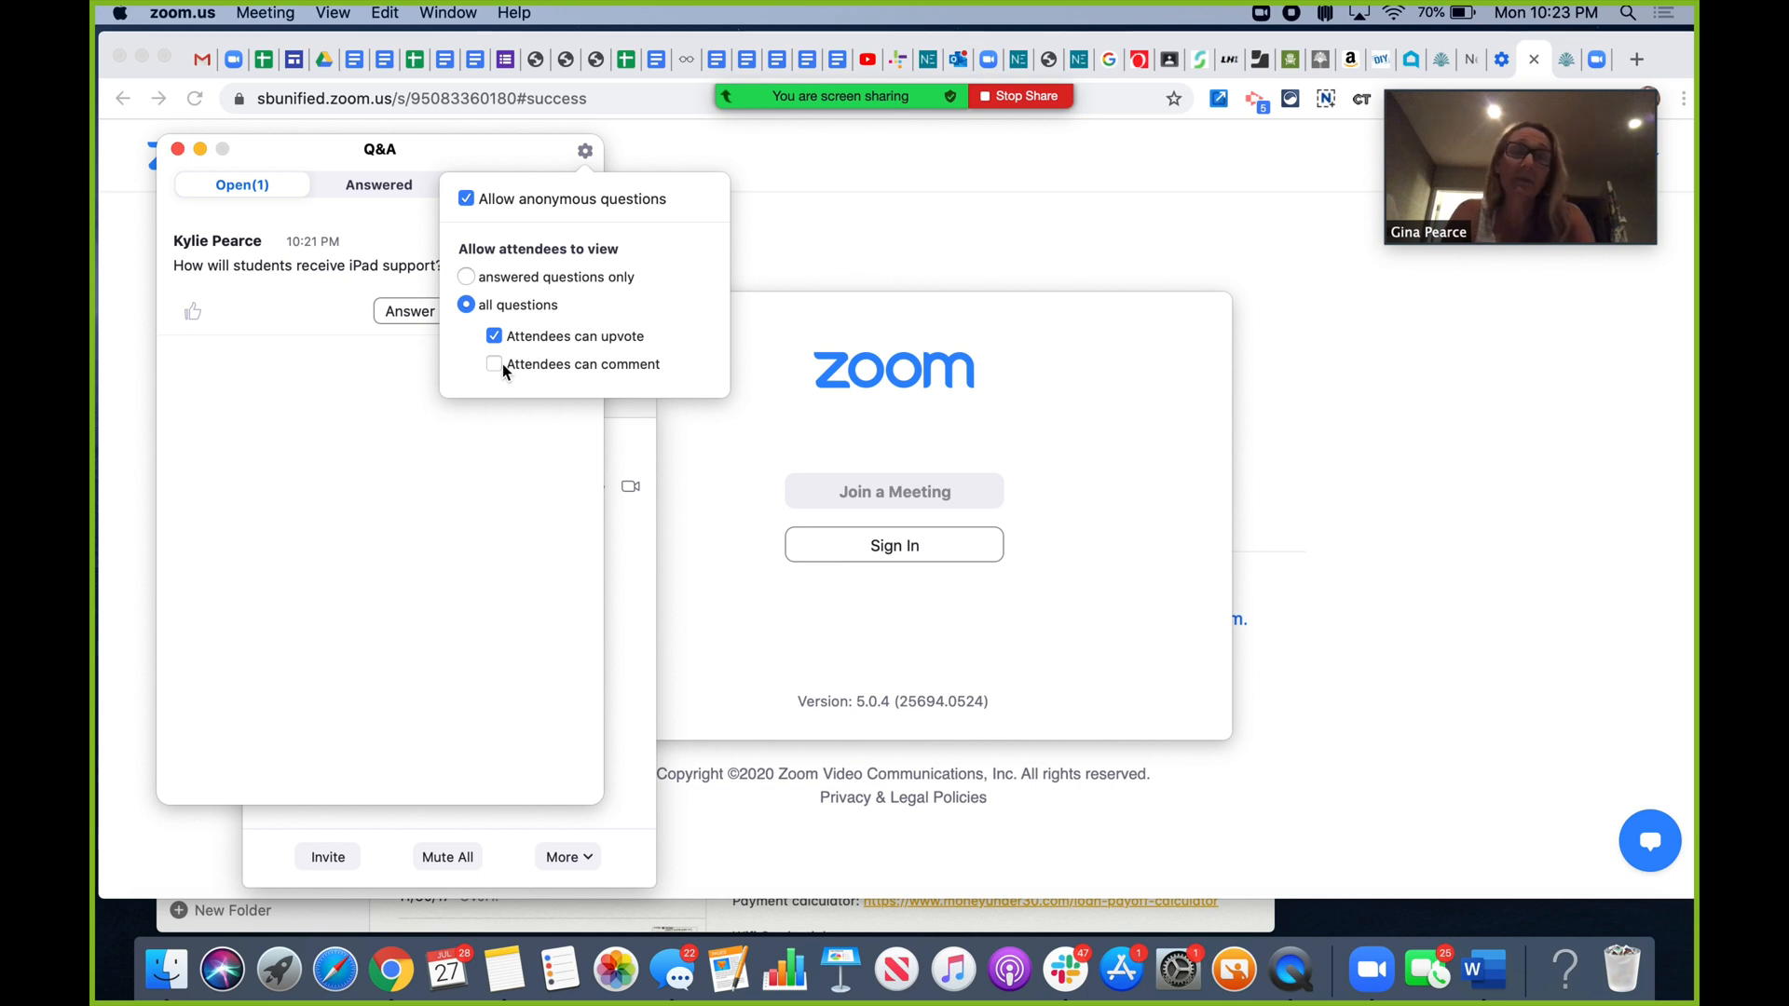
left_click(586, 154)
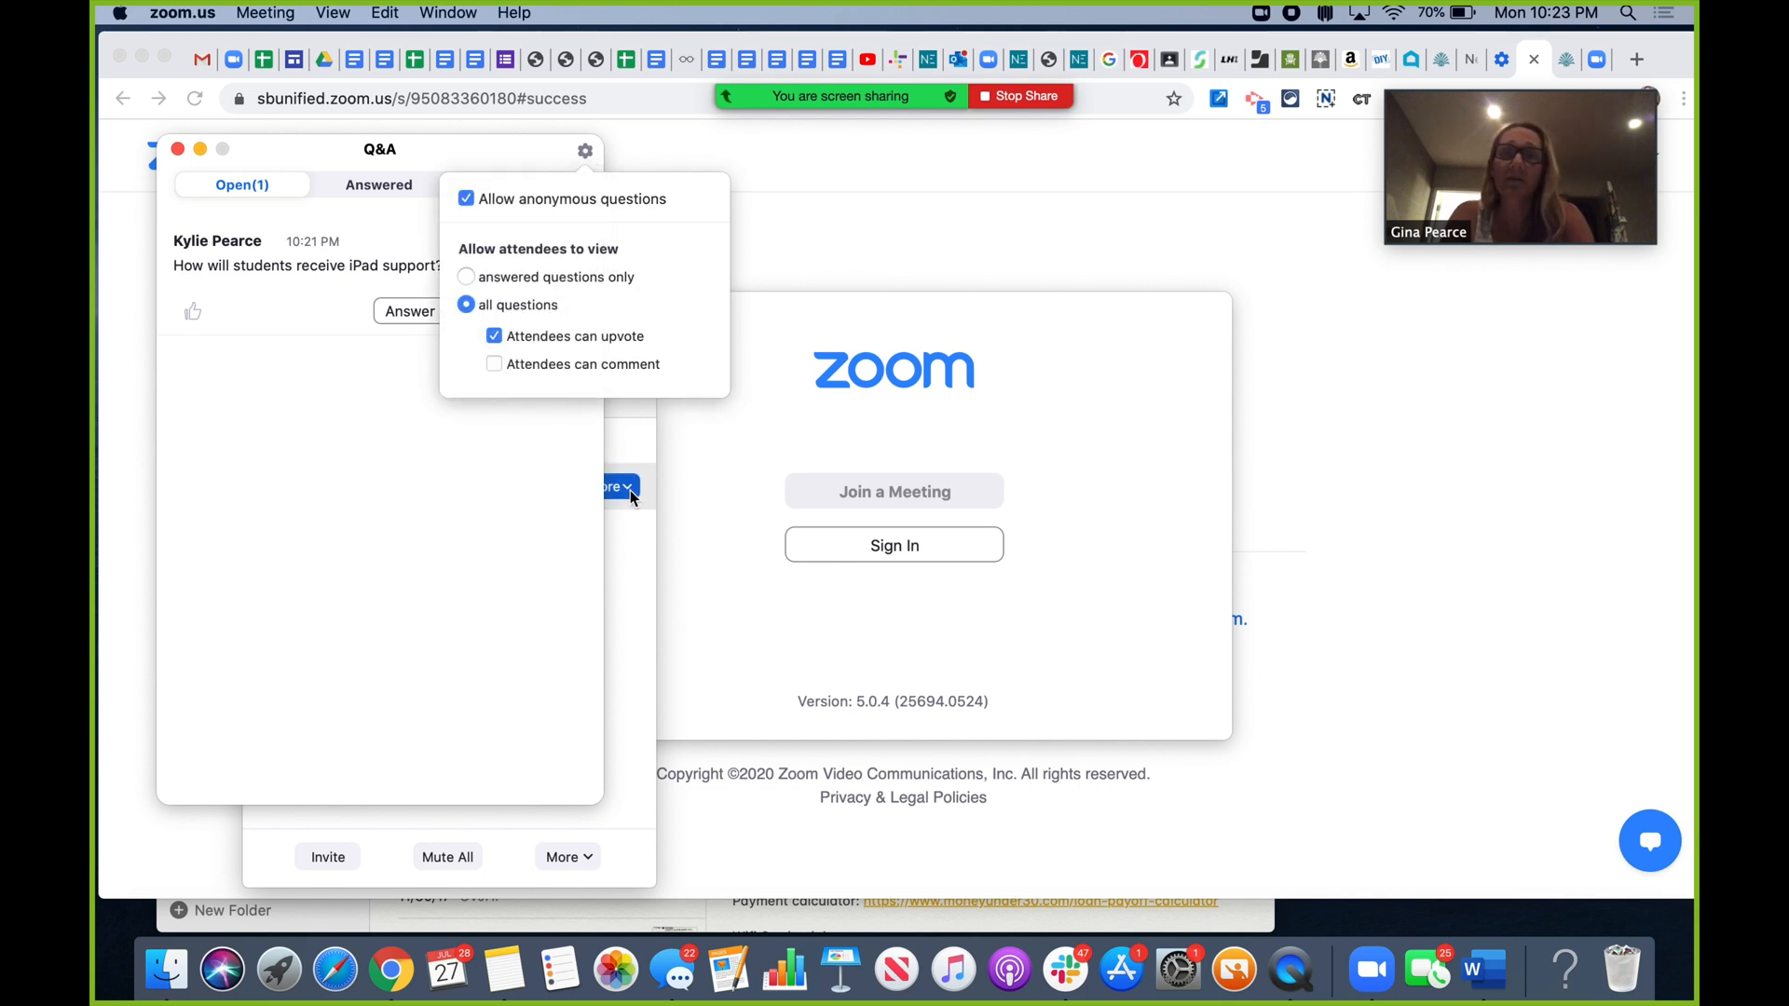
left_click(630, 548)
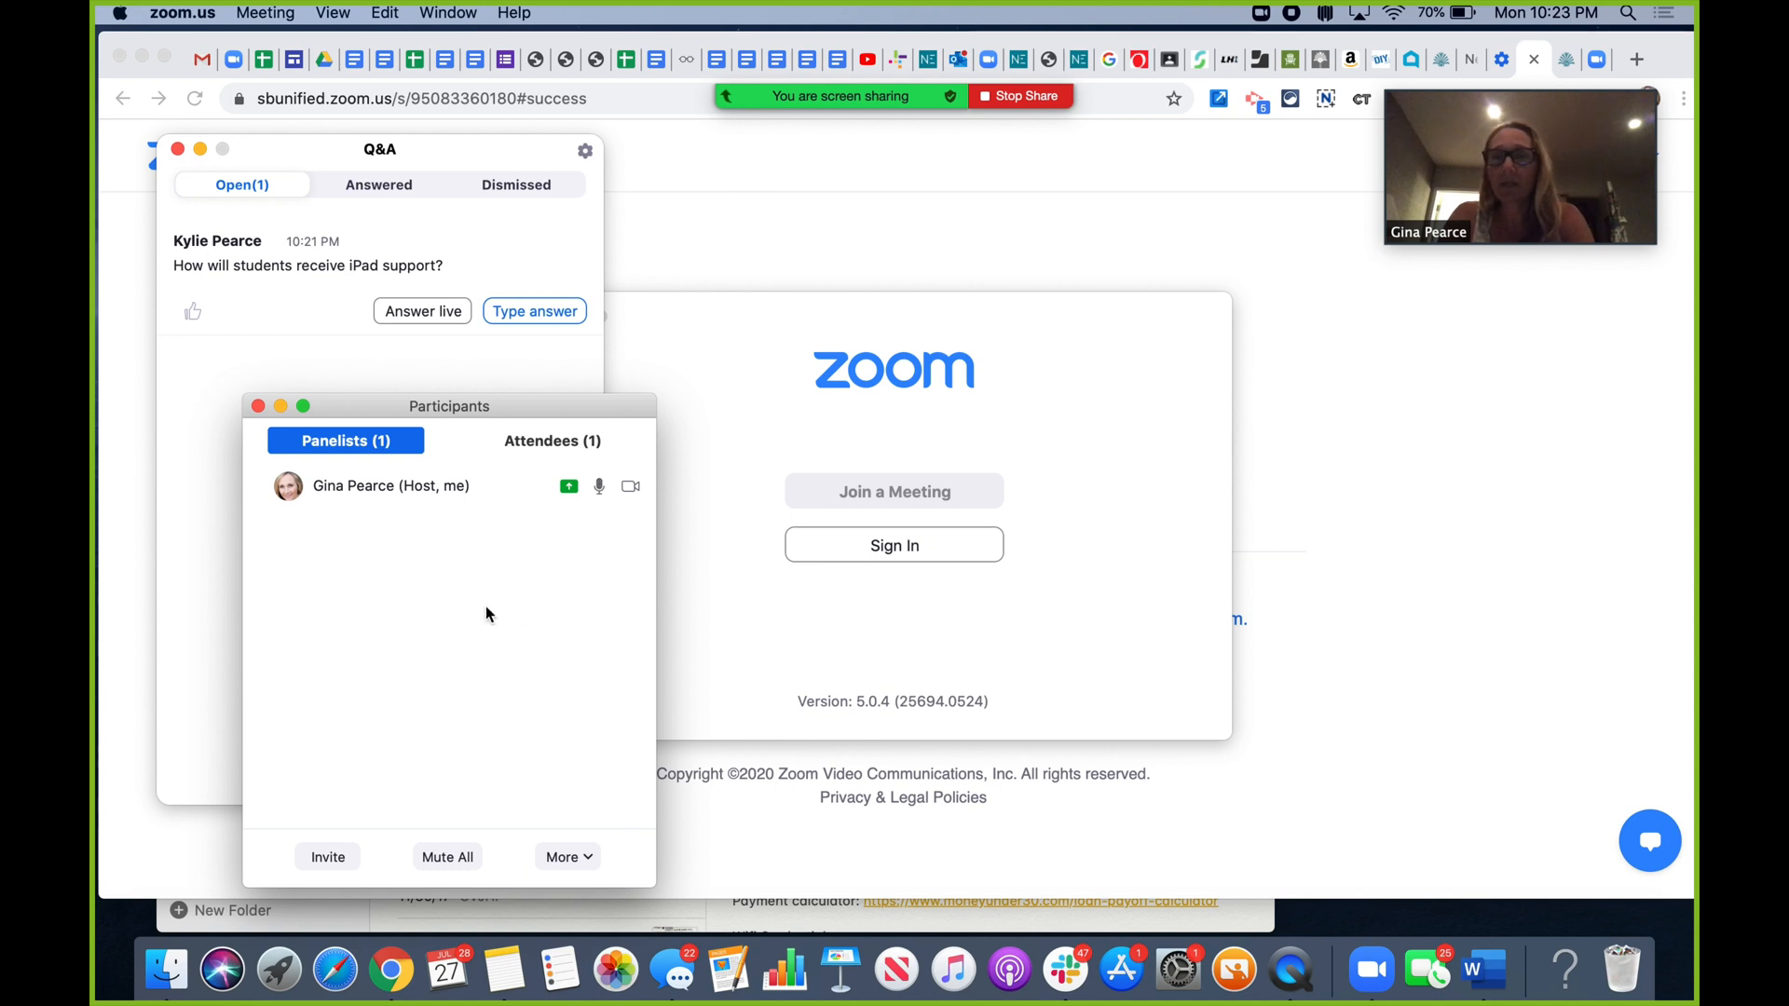
left_click(523, 444)
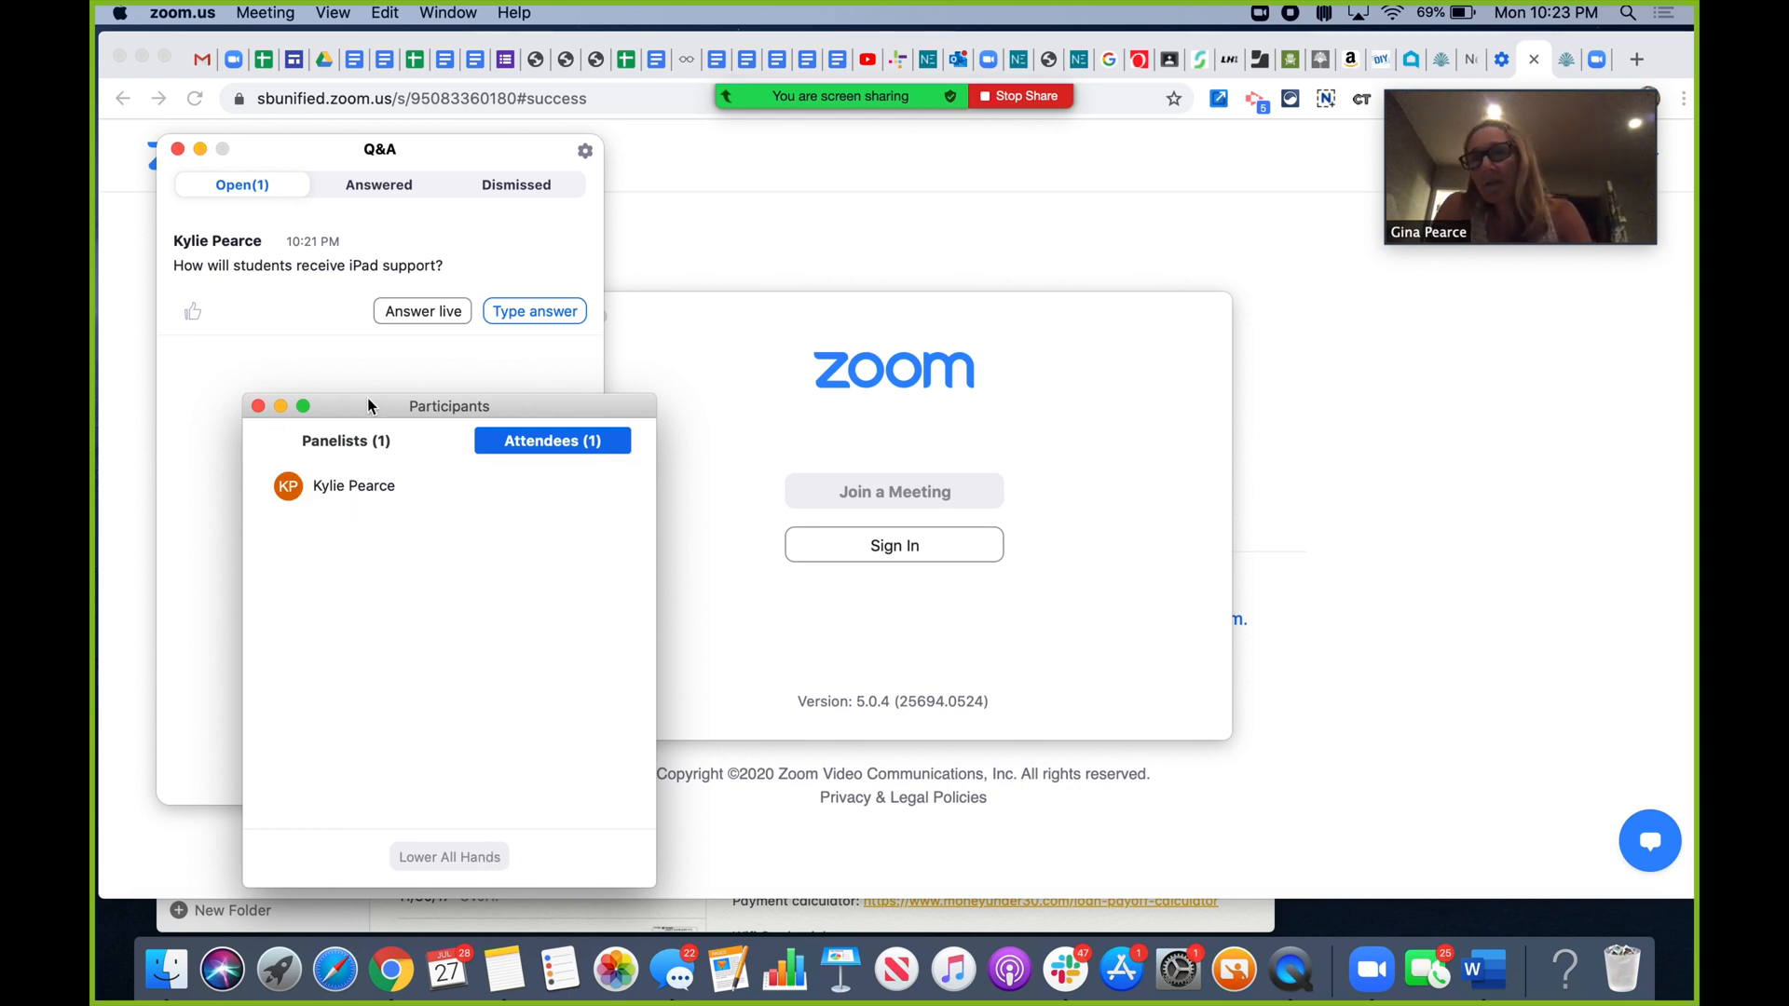
left_click_drag(368, 405, 1390, 227)
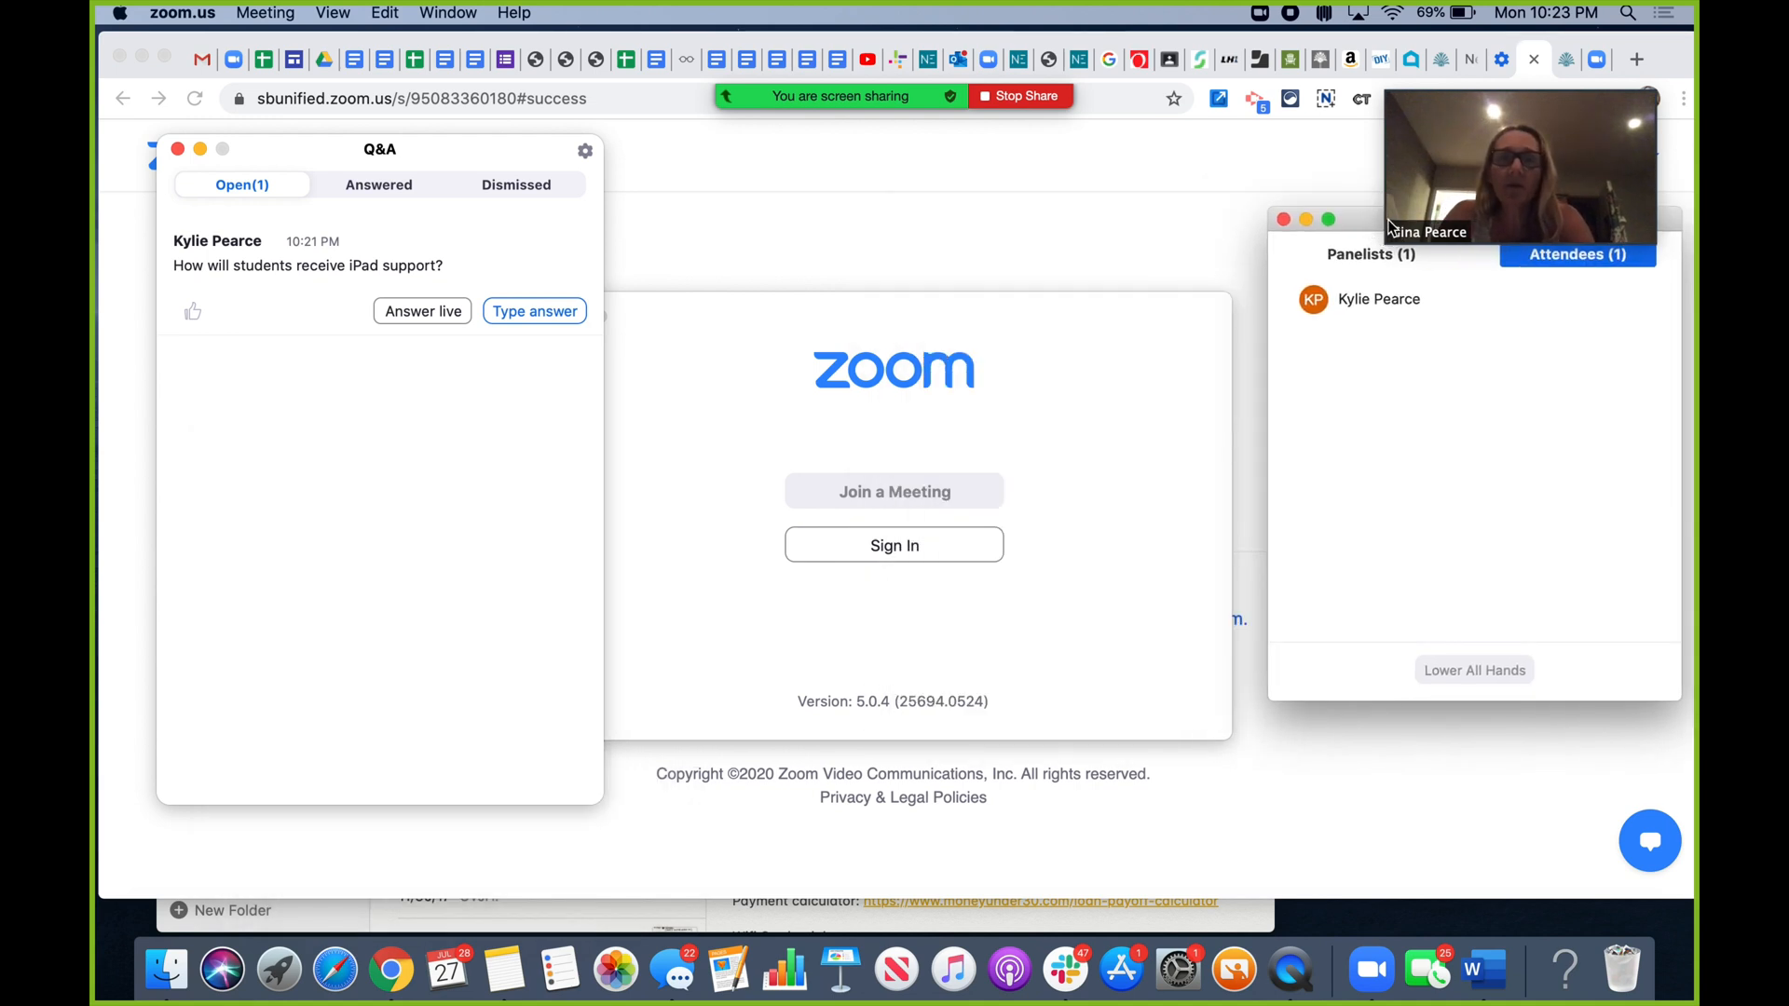
mouse_move(882, 64)
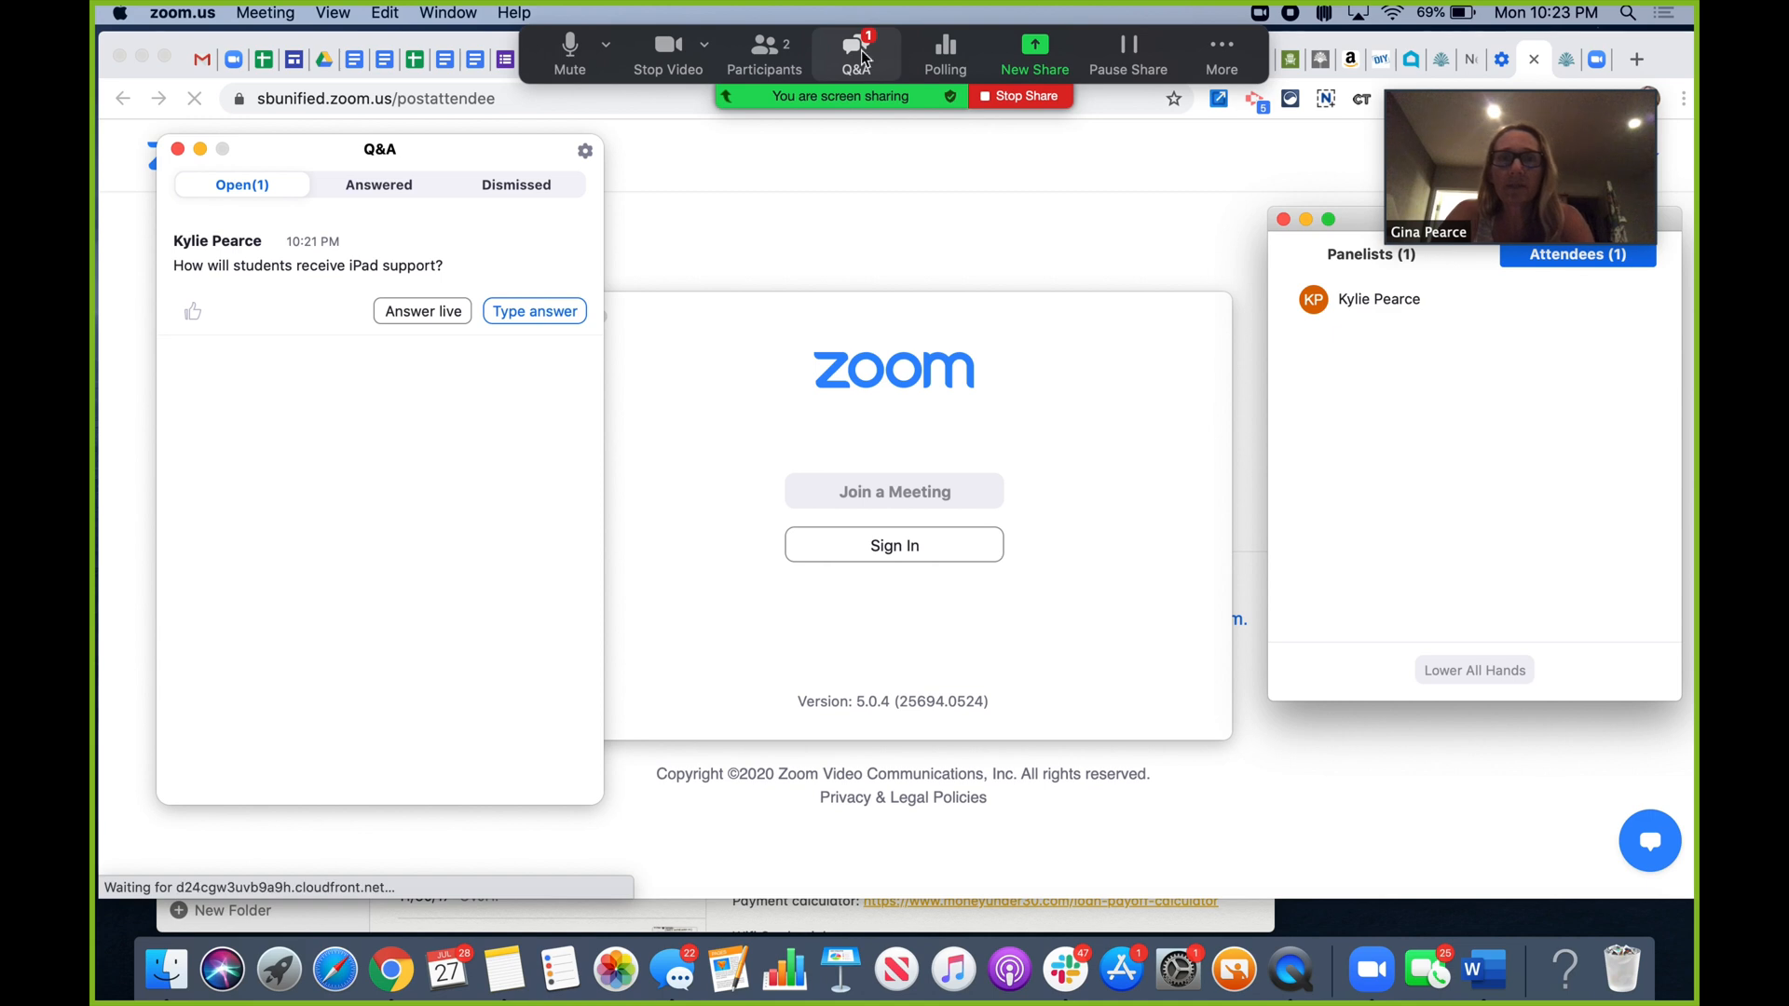
- Launch and end the Ice Breaker poll, briefly sharing its 6-9 years result
left_click(948, 58)
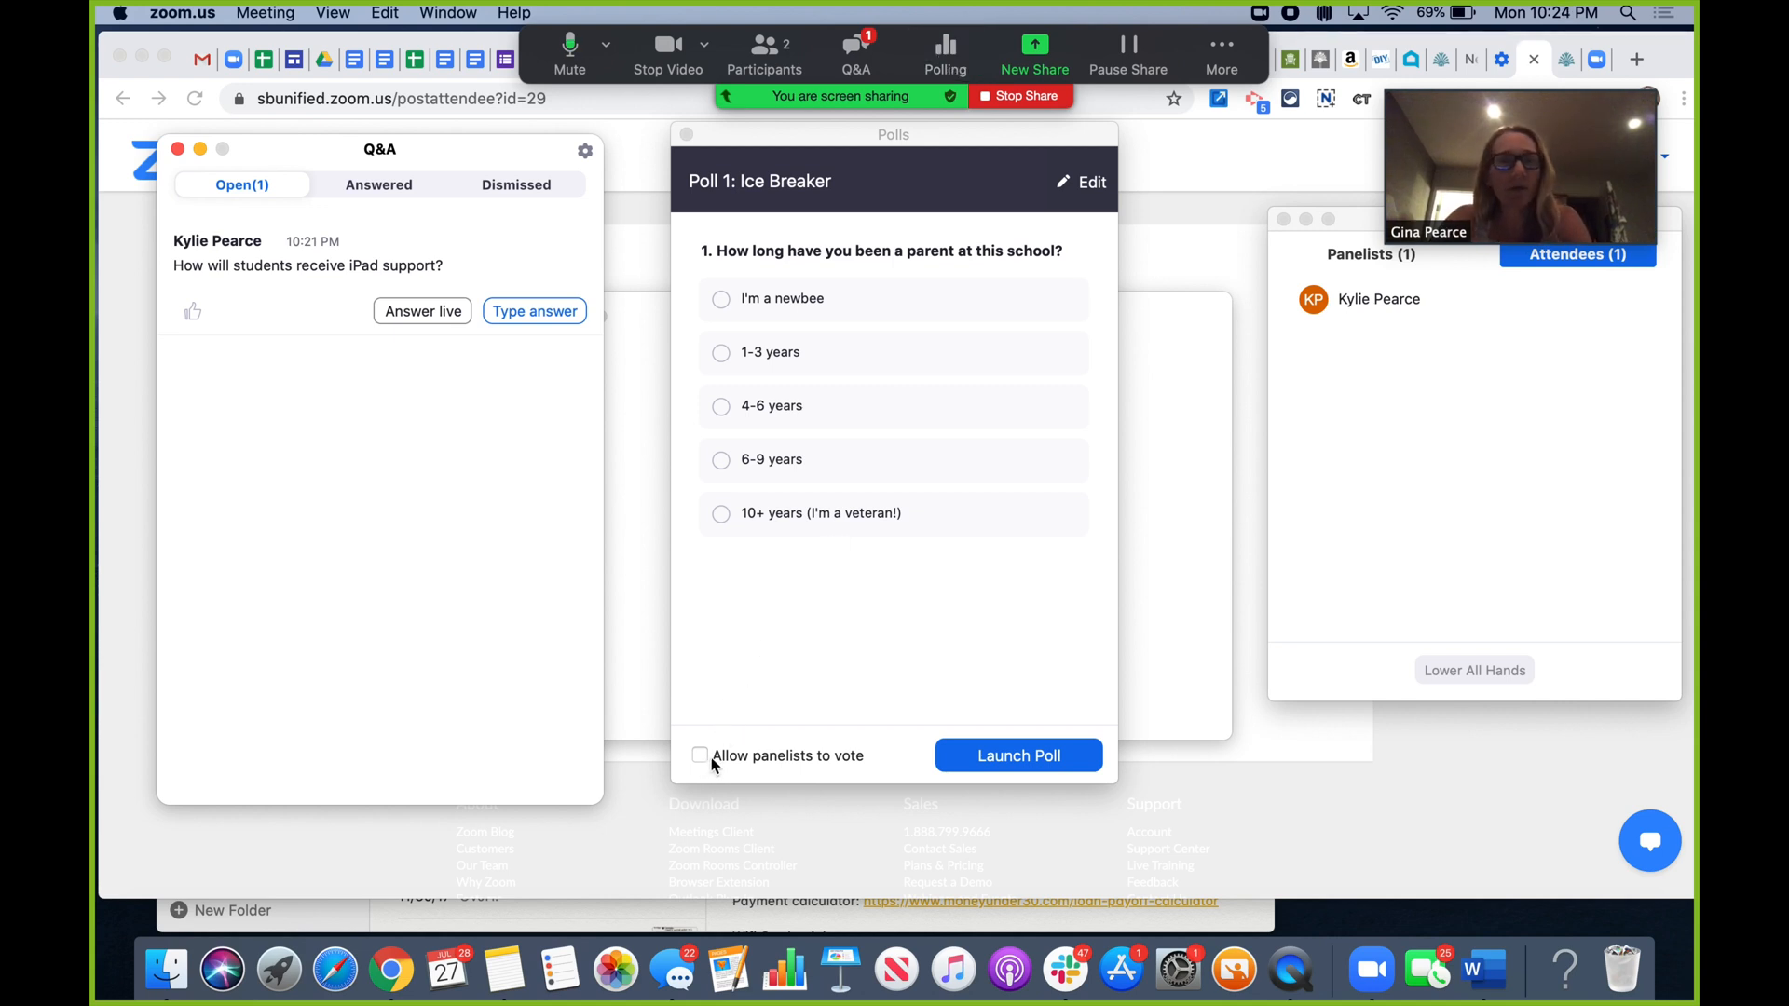
left_click(1013, 763)
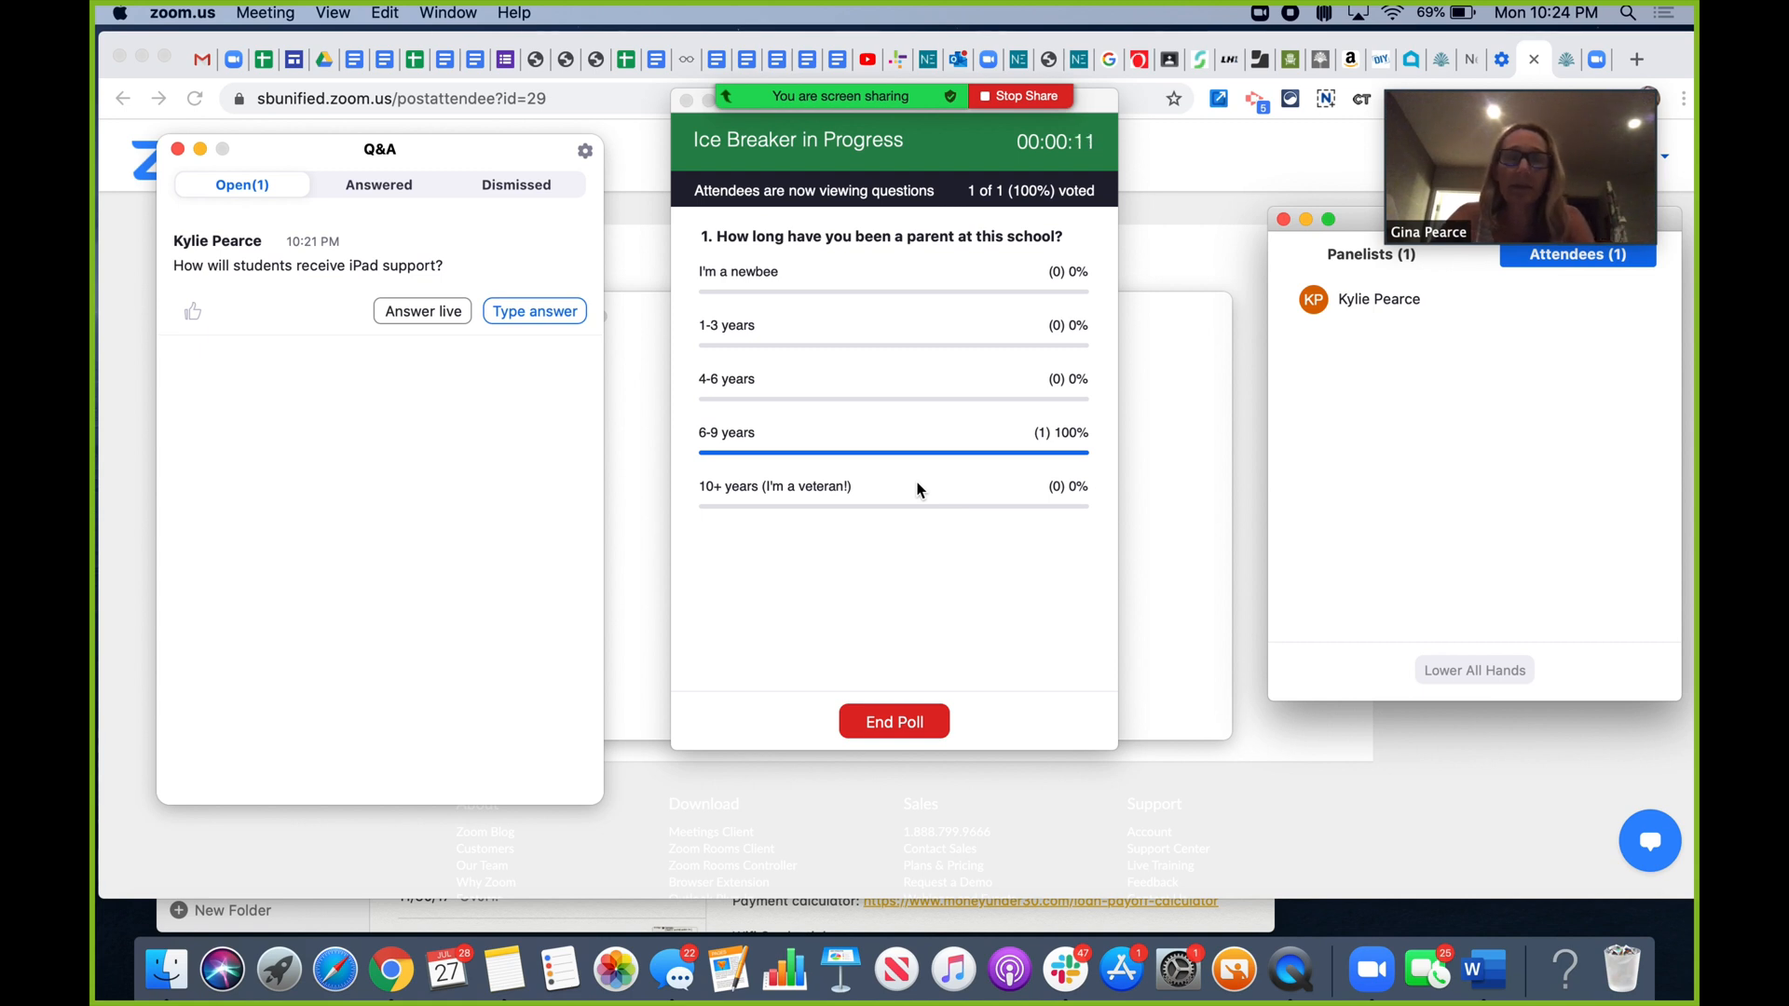
left_click(906, 724)
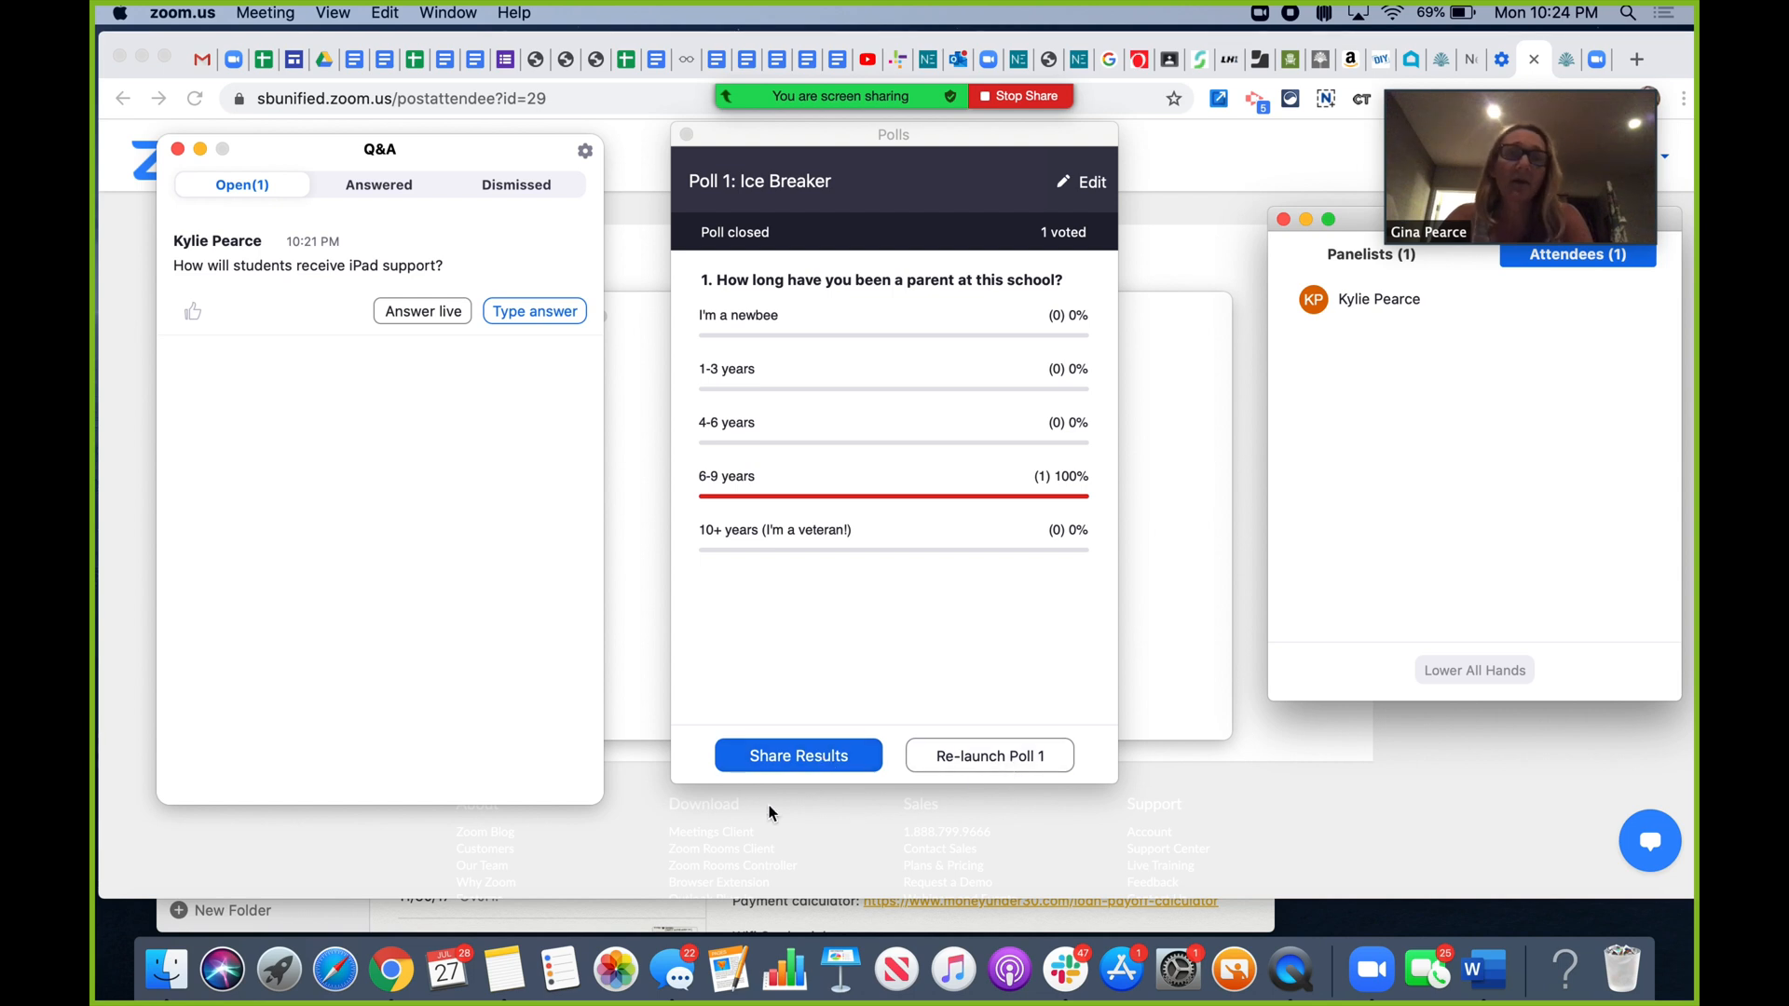
left_click(765, 760)
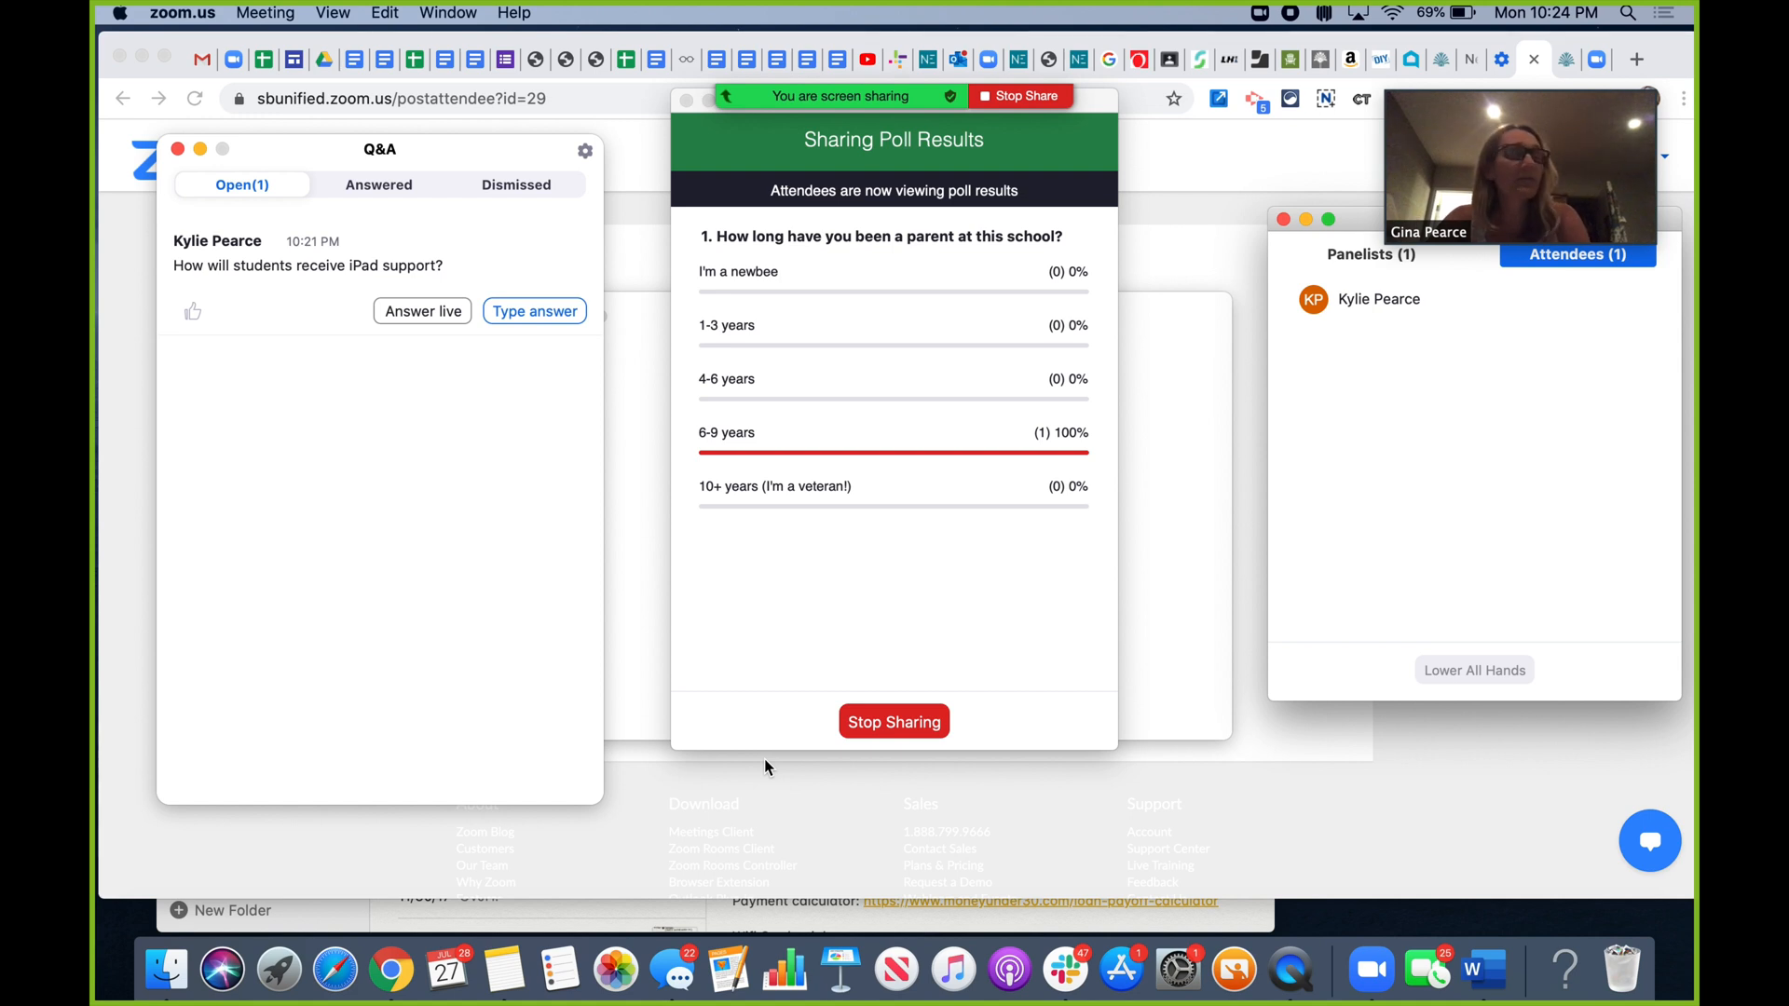
left_click(900, 725)
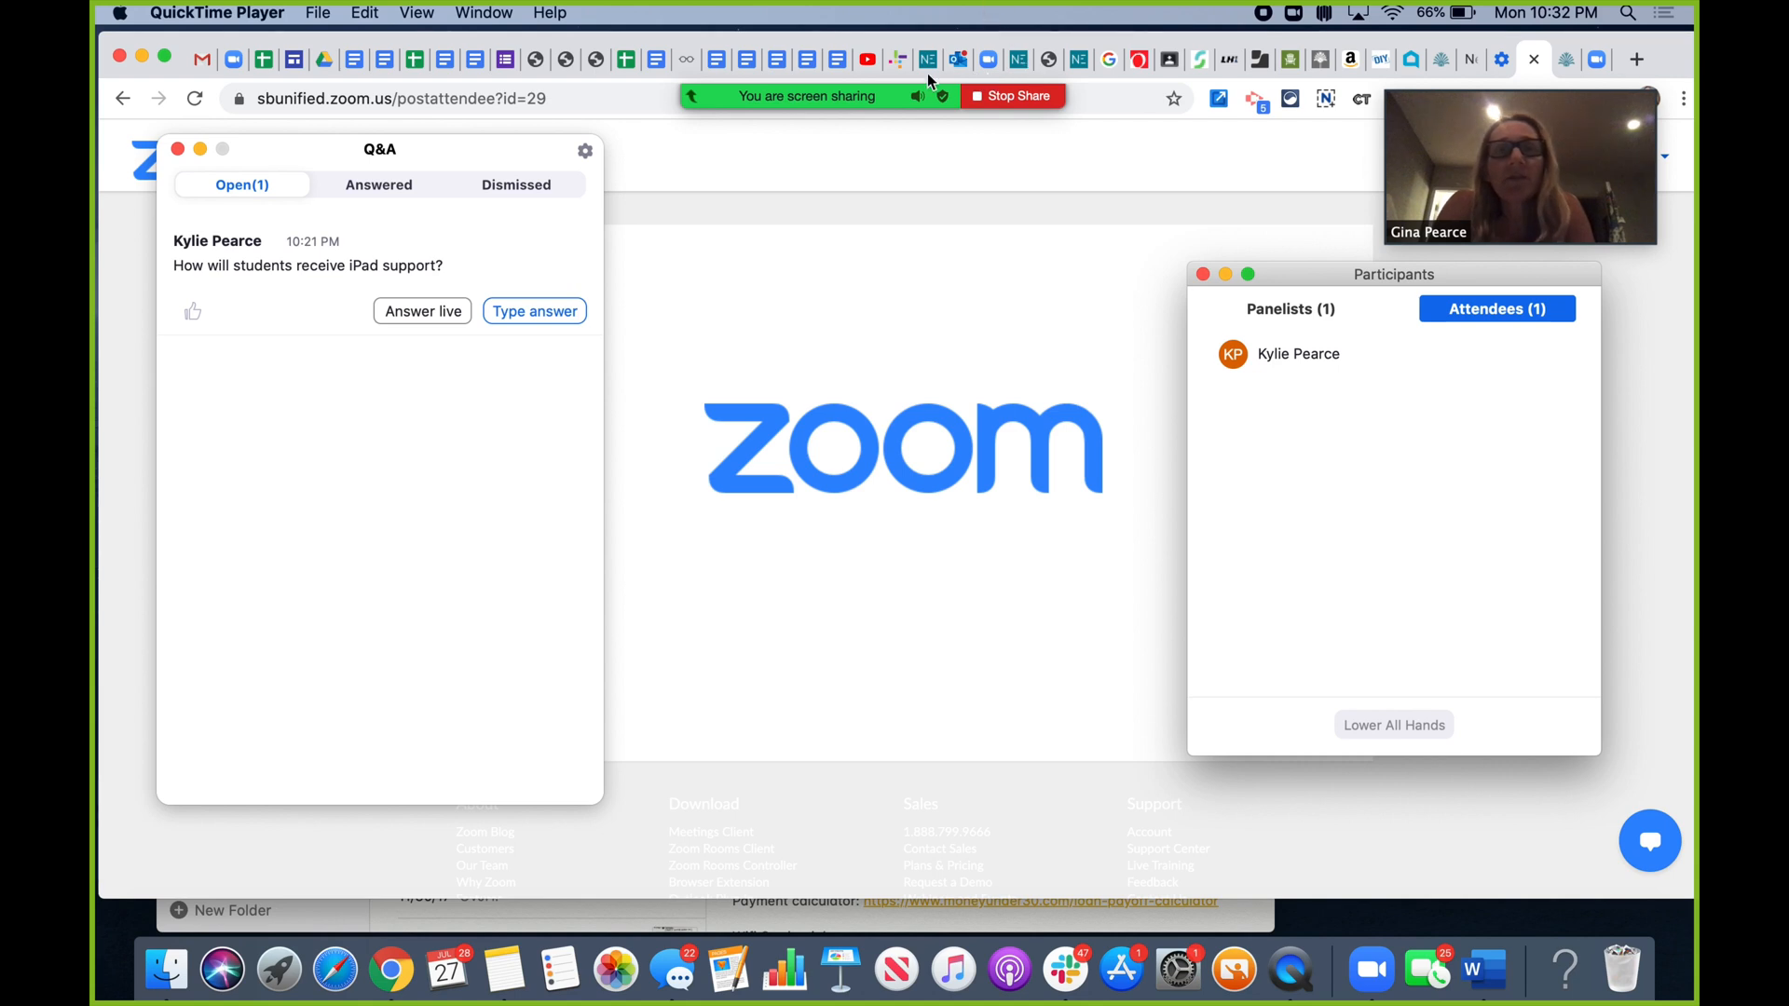
- Stop the desktop screen share from the floating toolbar's More menu
mouse_move(929, 89)
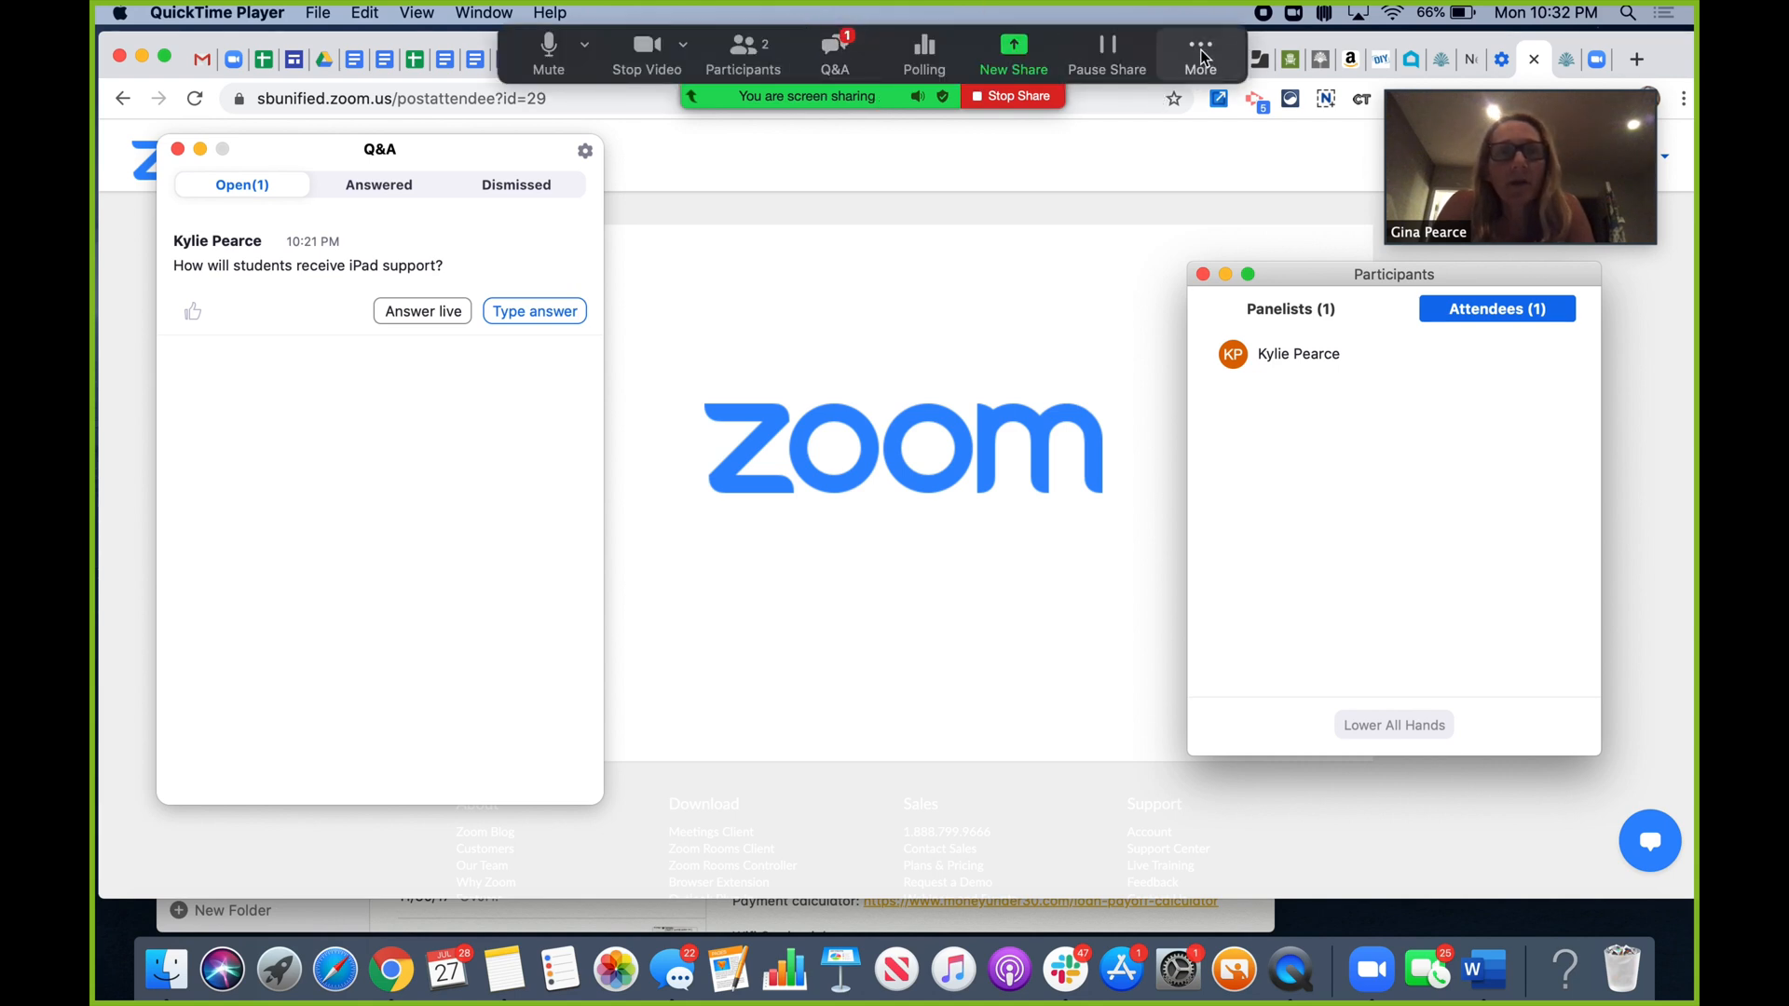
left_click(1201, 57)
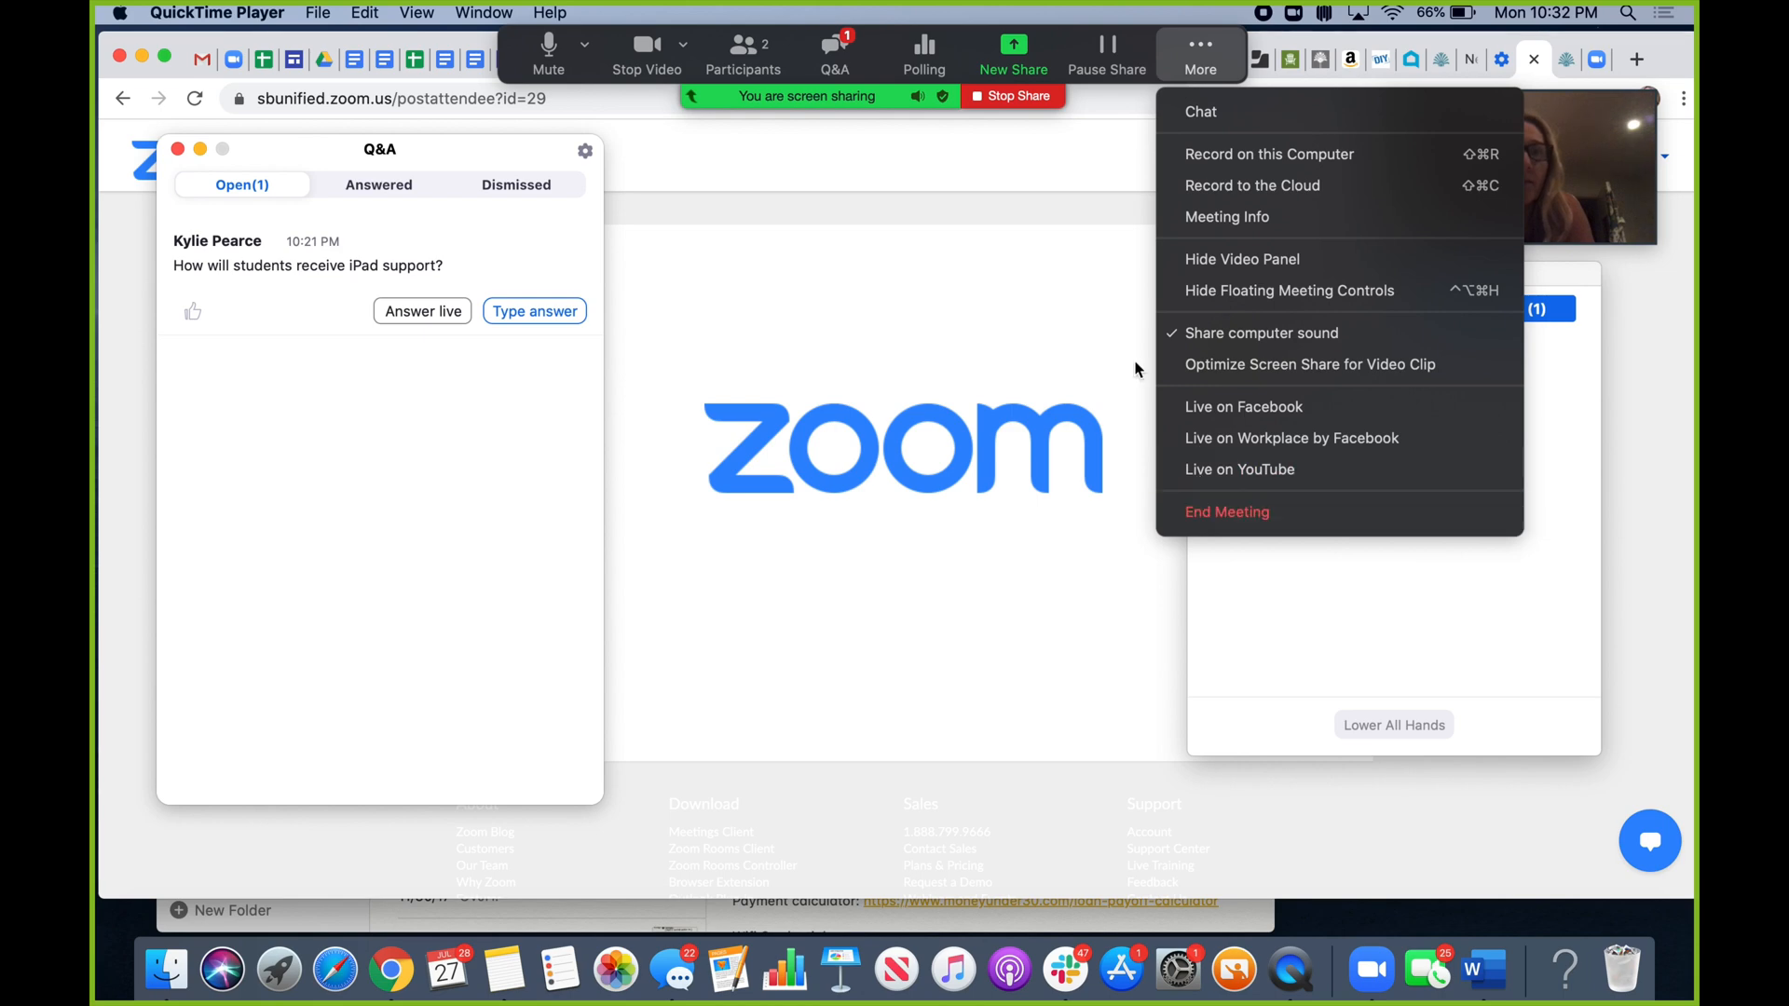
left_click(992, 100)
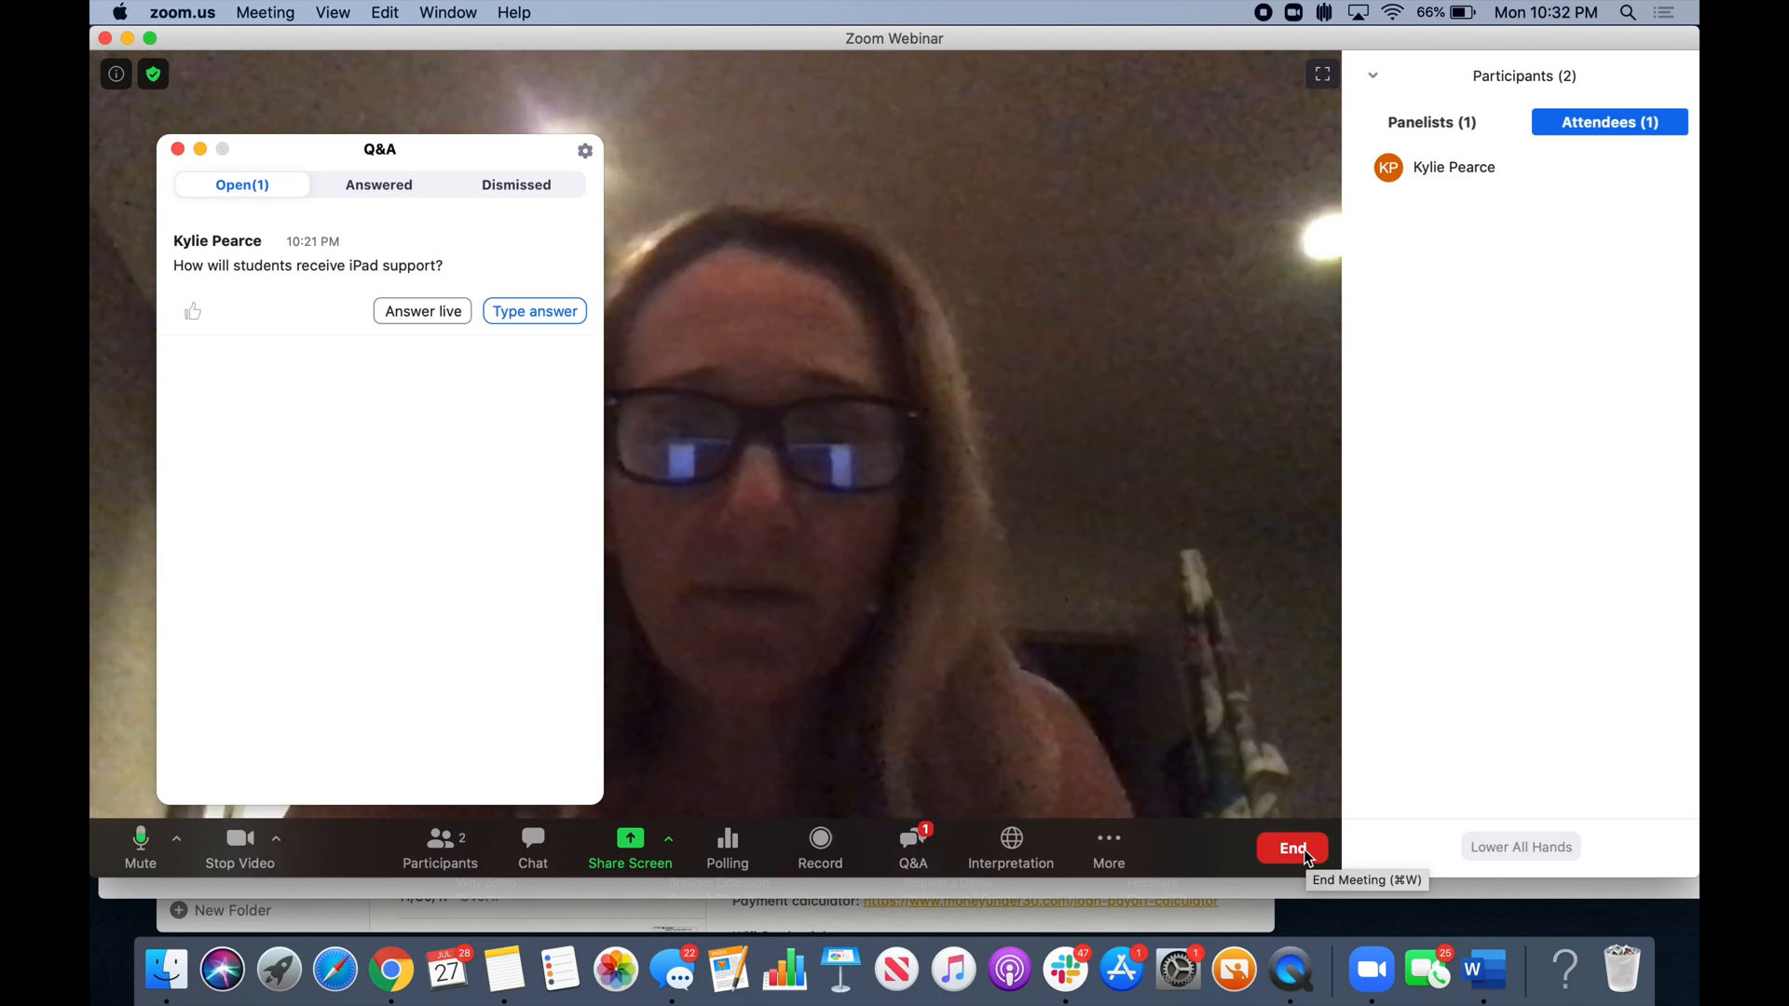
- Show the options to end Test Webinar.2 for everyone or leave it
left_click(1300, 854)
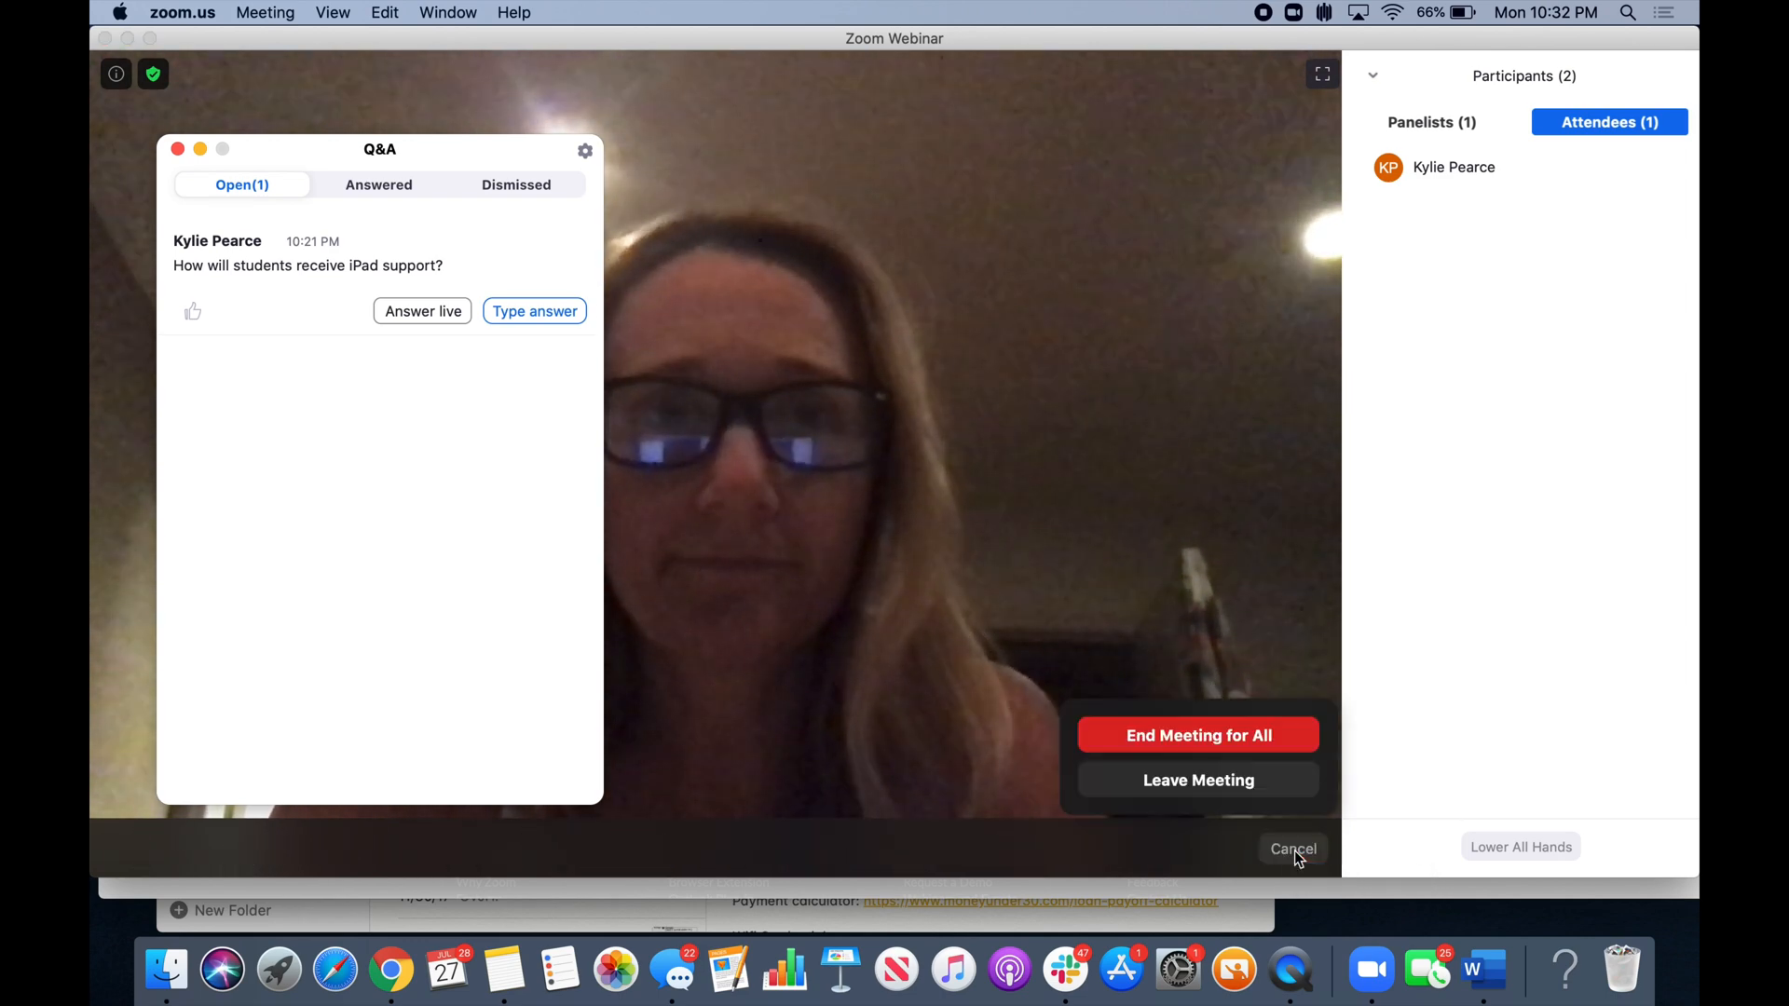